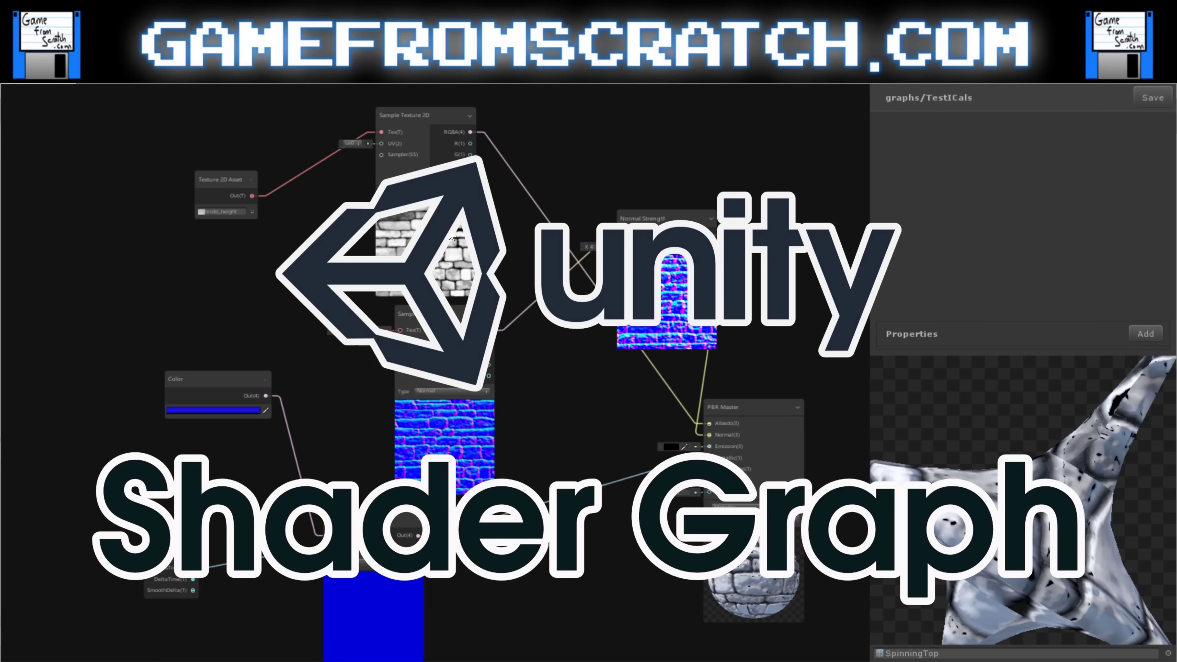
Step: Switch to the web browser and read through the Unity forum's Shader Graph feedback thread up to the sample project and requirements sections
key(alt+Tab)
key(alt+Tab)
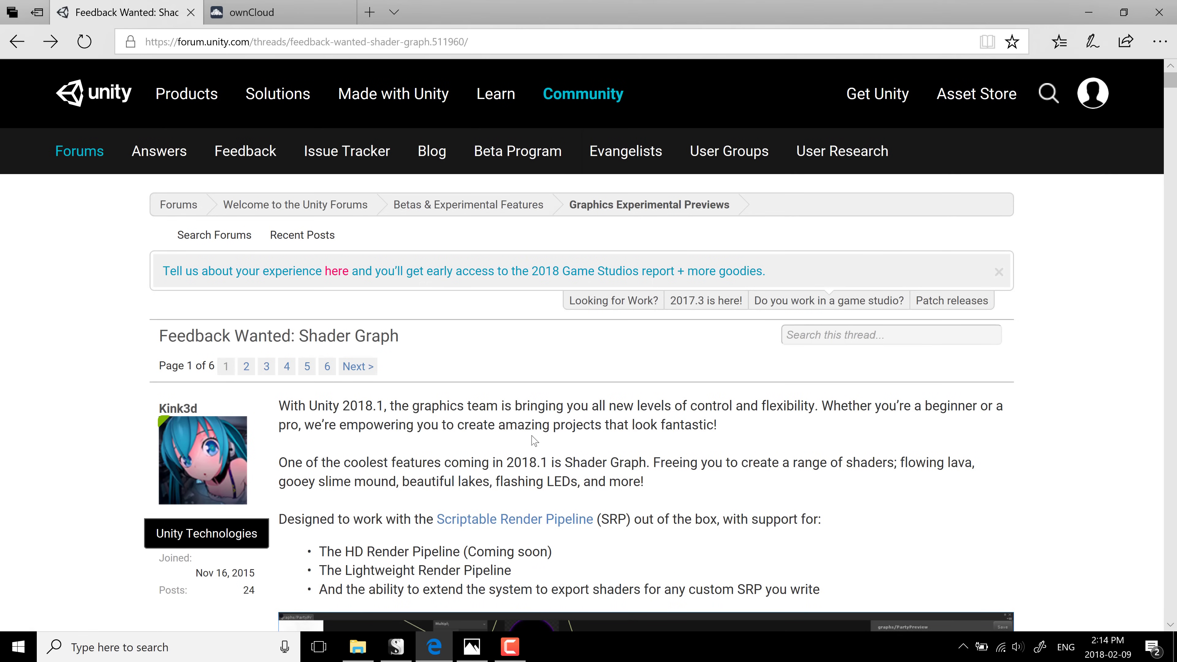
scroll(535, 441, down, 3)
scroll(532, 439, down, 15)
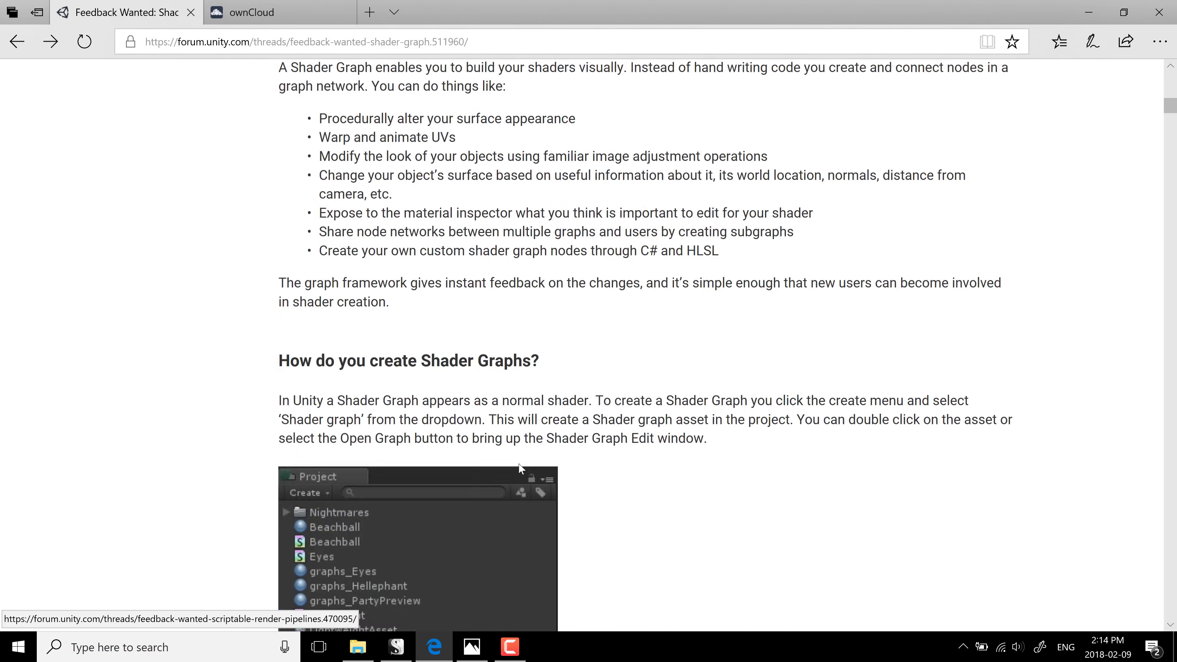
scroll(518, 463, down, 10)
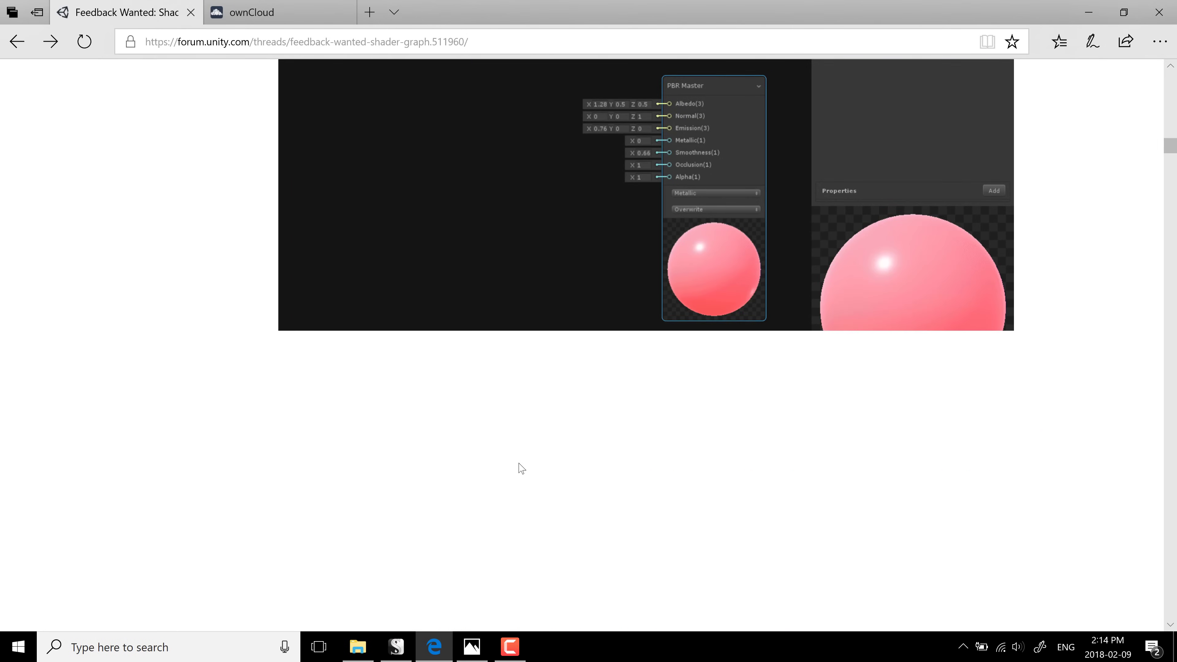
scroll(522, 468, down, 10)
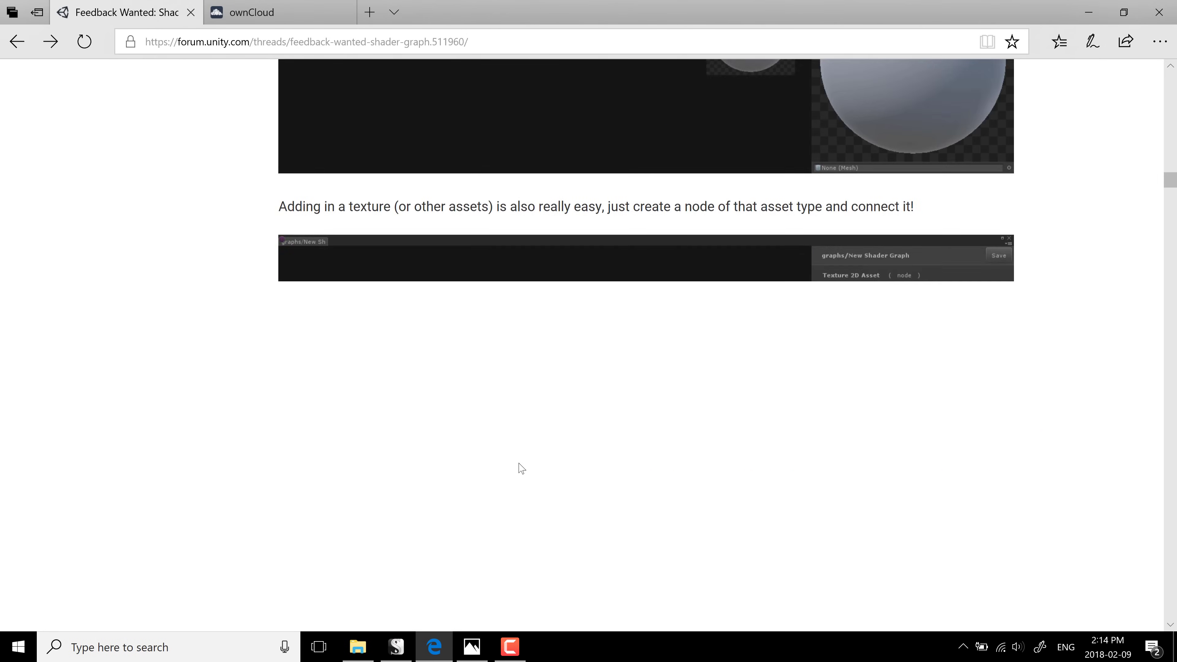
scroll(522, 468, down, 10)
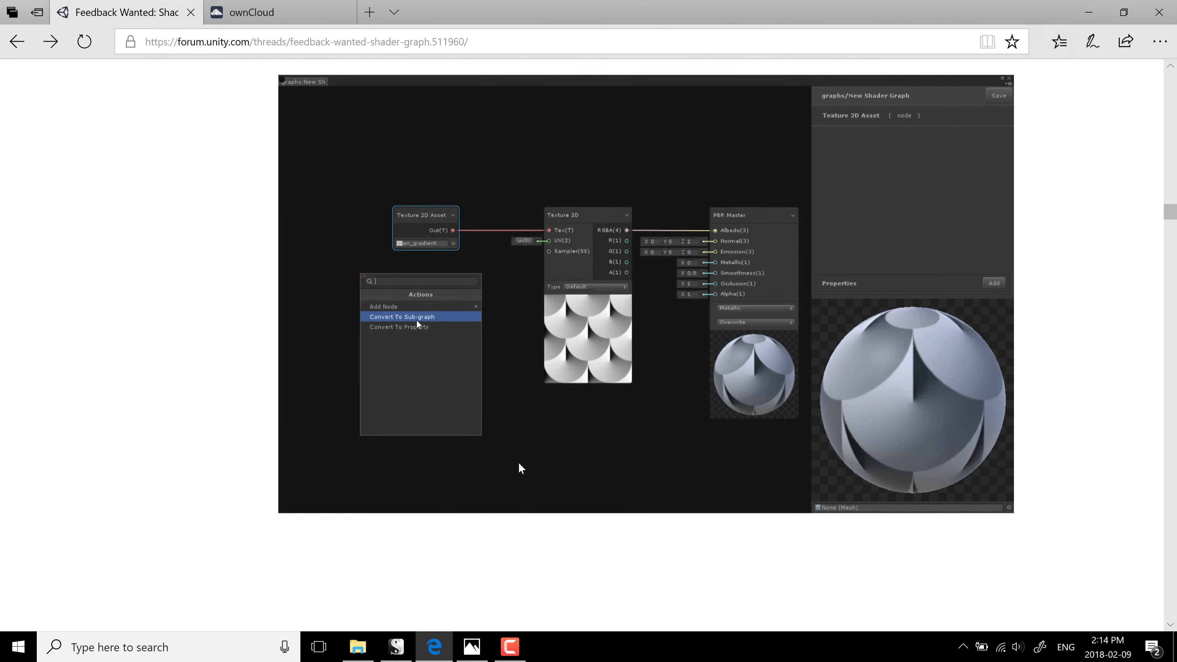
scroll(520, 463, down, 1)
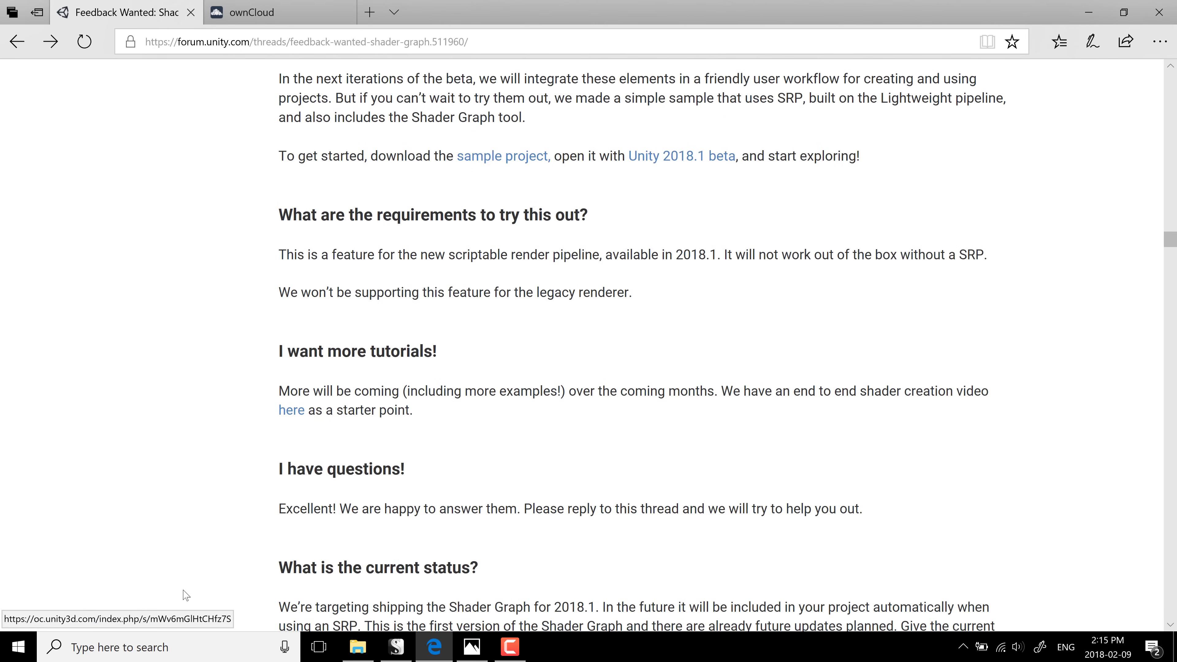
Step: Switch to File Explorer and open LightweightAndShaderGraph.zip from the Downloads folder
click(358, 647)
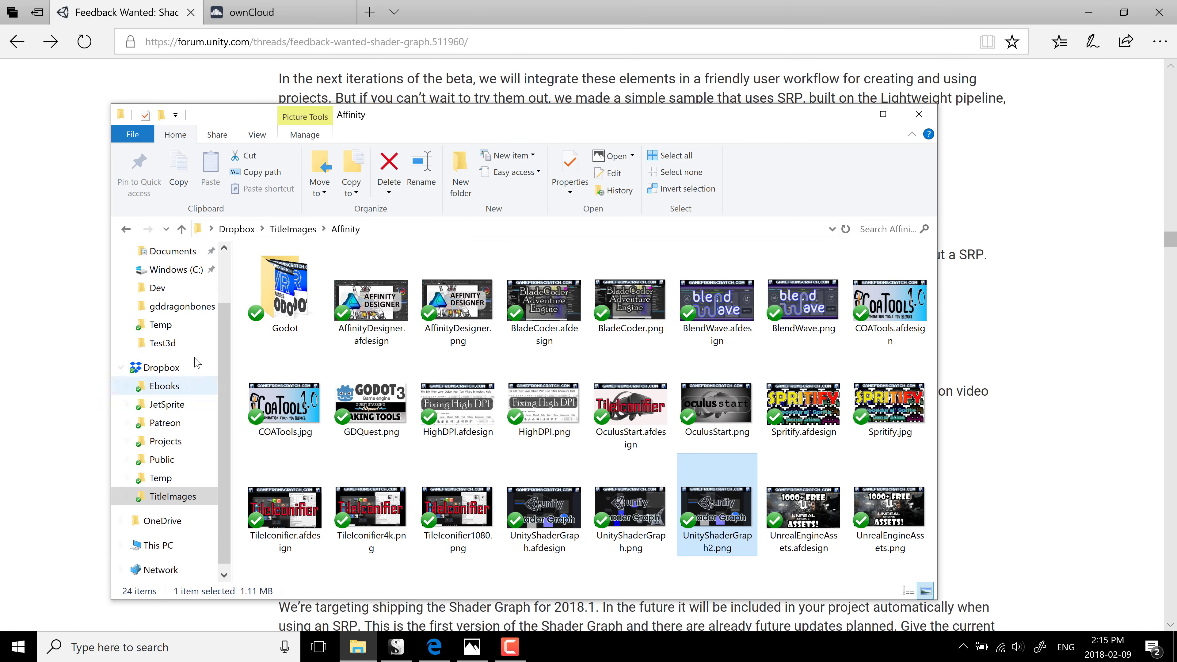
scroll(183, 427, up, 2)
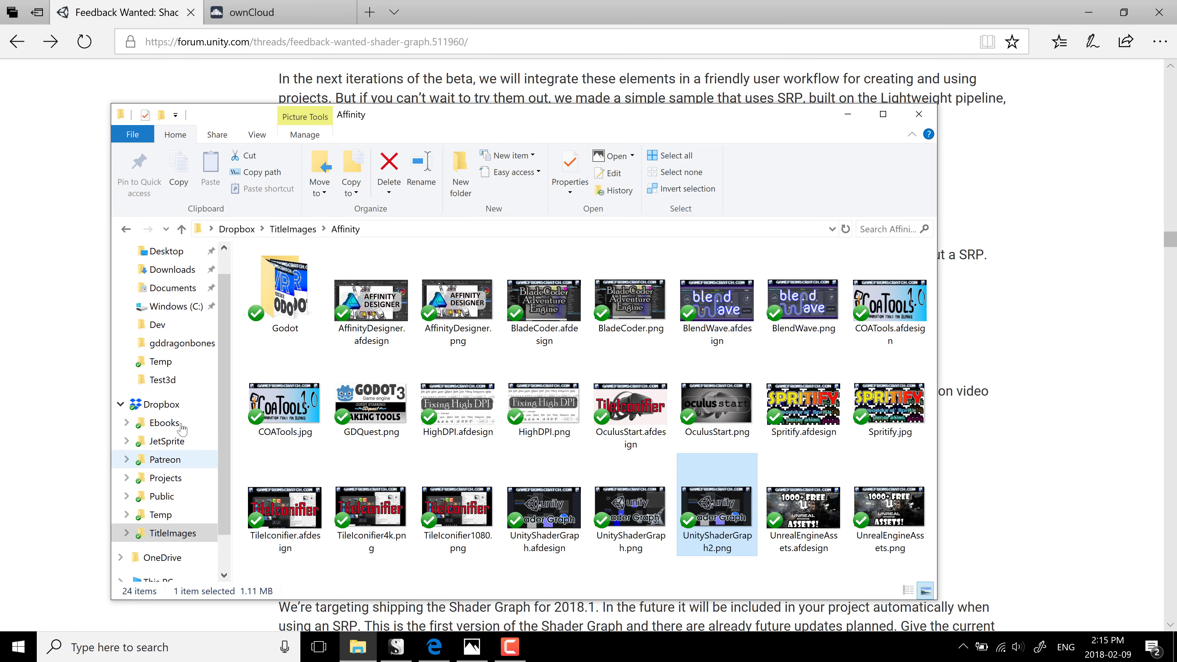
click(172, 301)
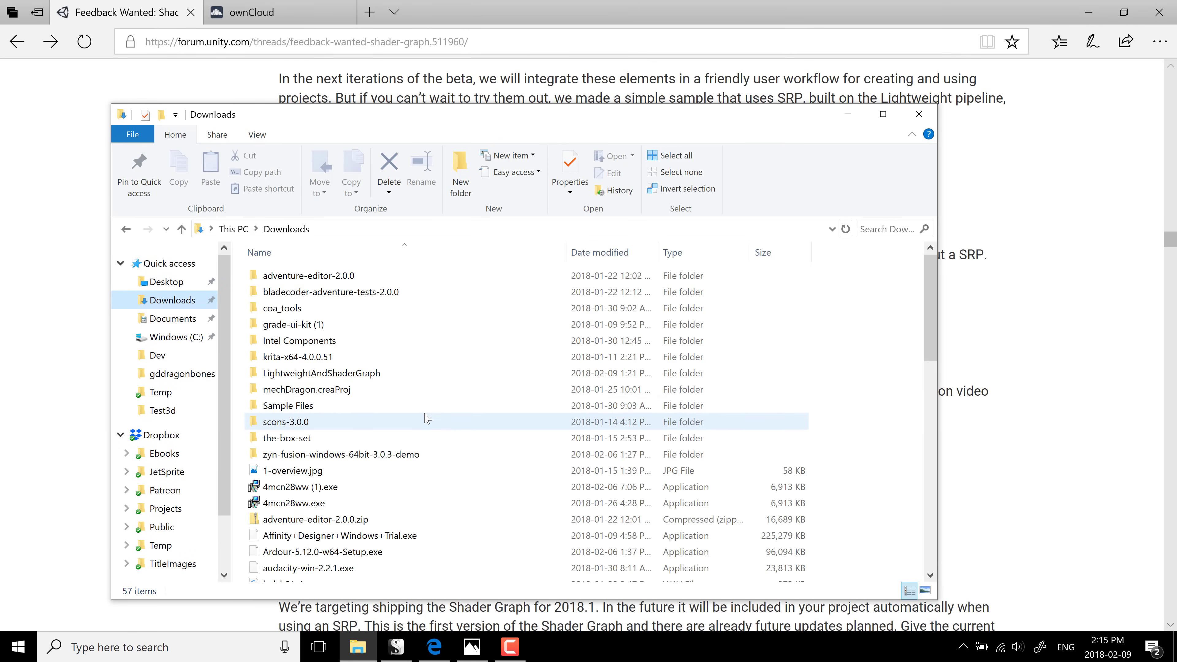
scroll(370, 470, down, 4)
scroll(371, 470, down, 7)
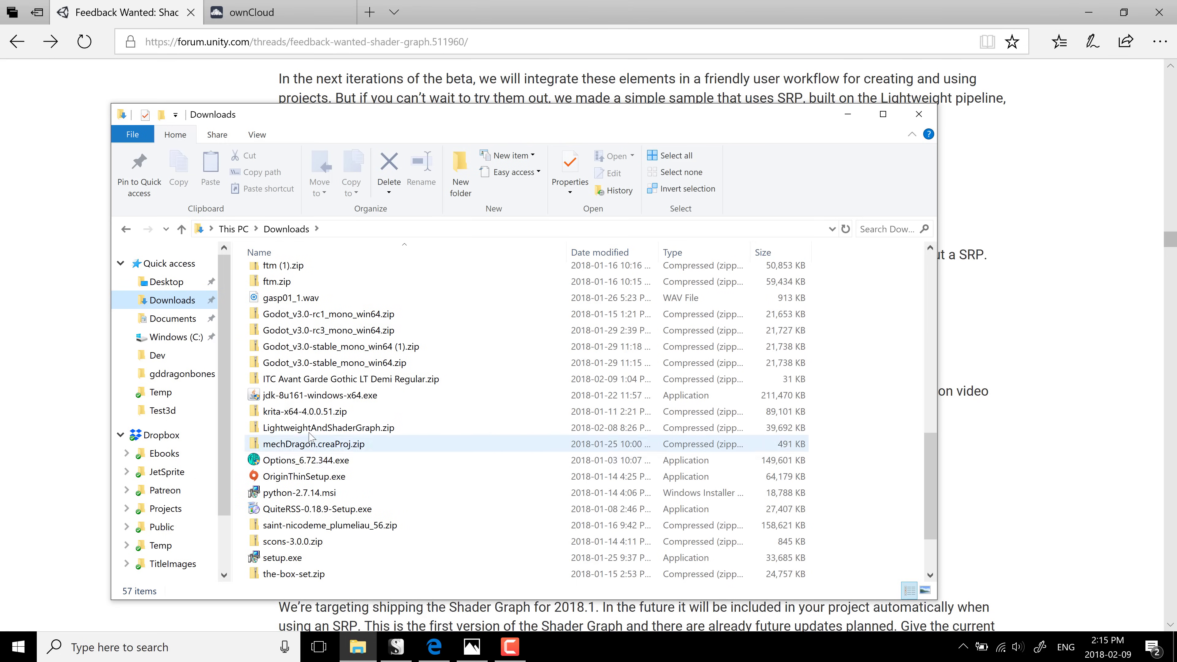
double_click(325, 427)
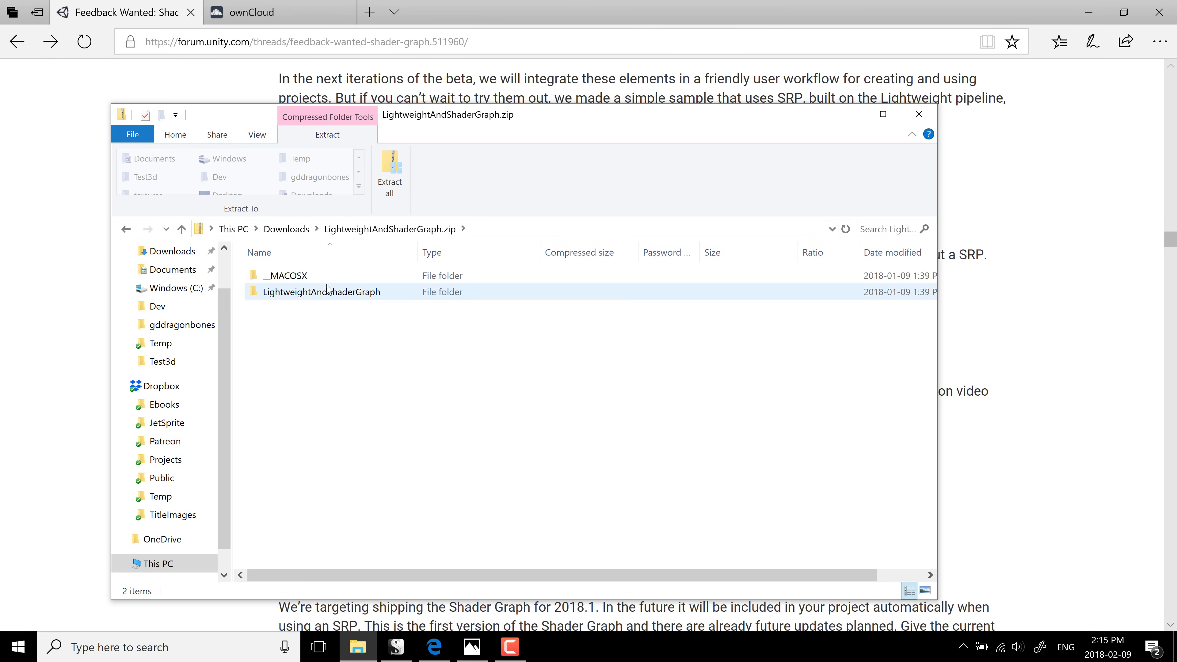
Step: Extract the LightweightAndShaderGraph folder from the archive onto the desktop
drag(330, 291, 377, 254)
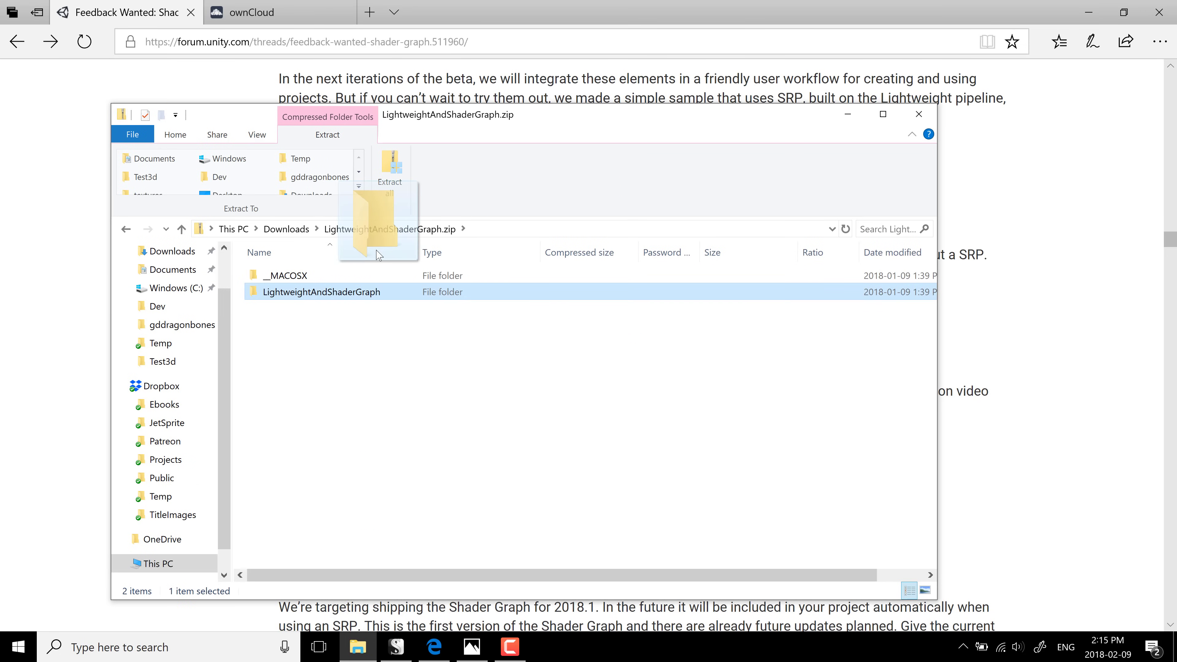
key(super+d)
drag(380, 306, 380, 307)
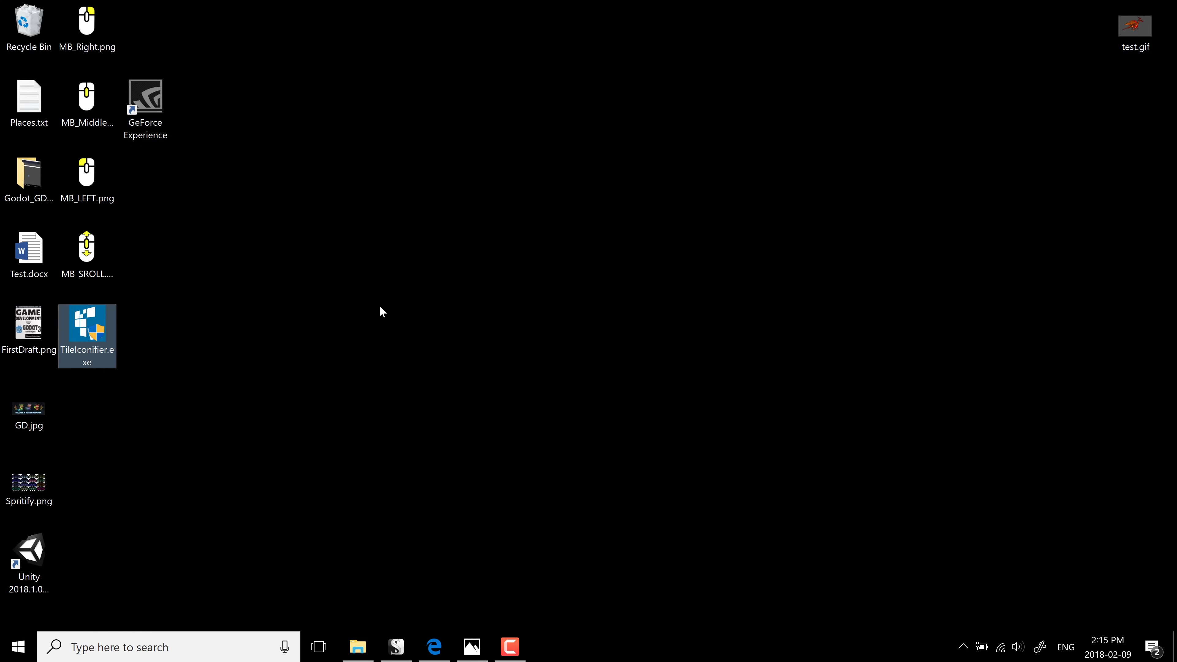
Step: Launch Unity and open the LightweightAndShaderGraph project from the Desktop, continuing despite the editor version mismatch
click(18, 647)
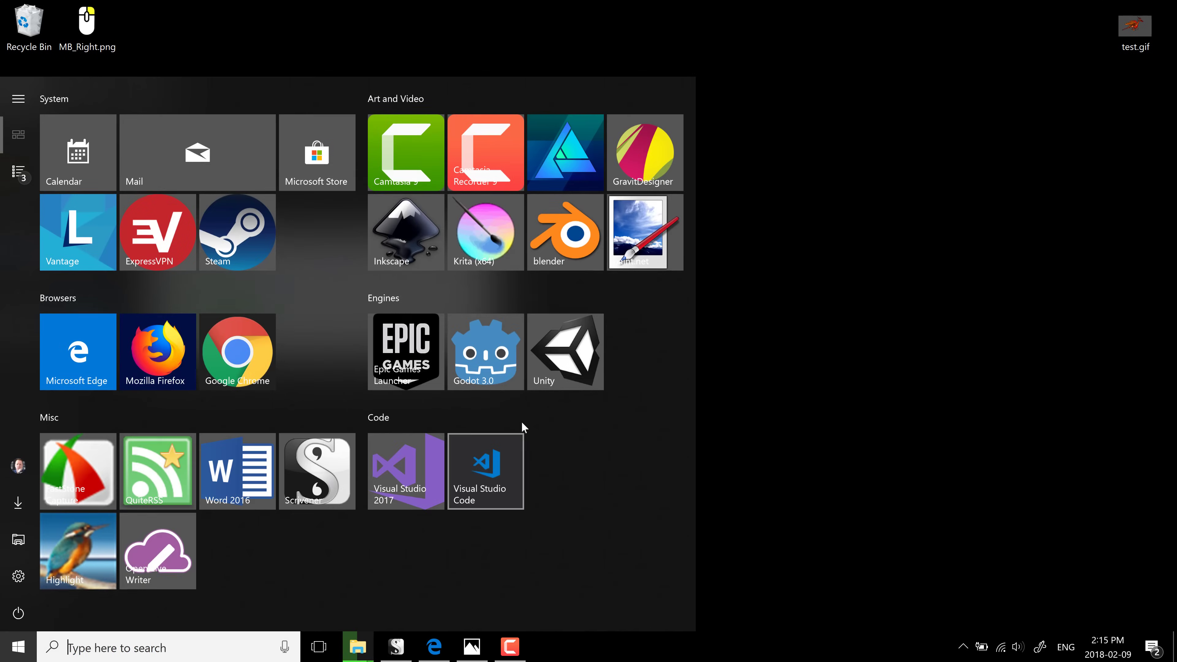
click(563, 408)
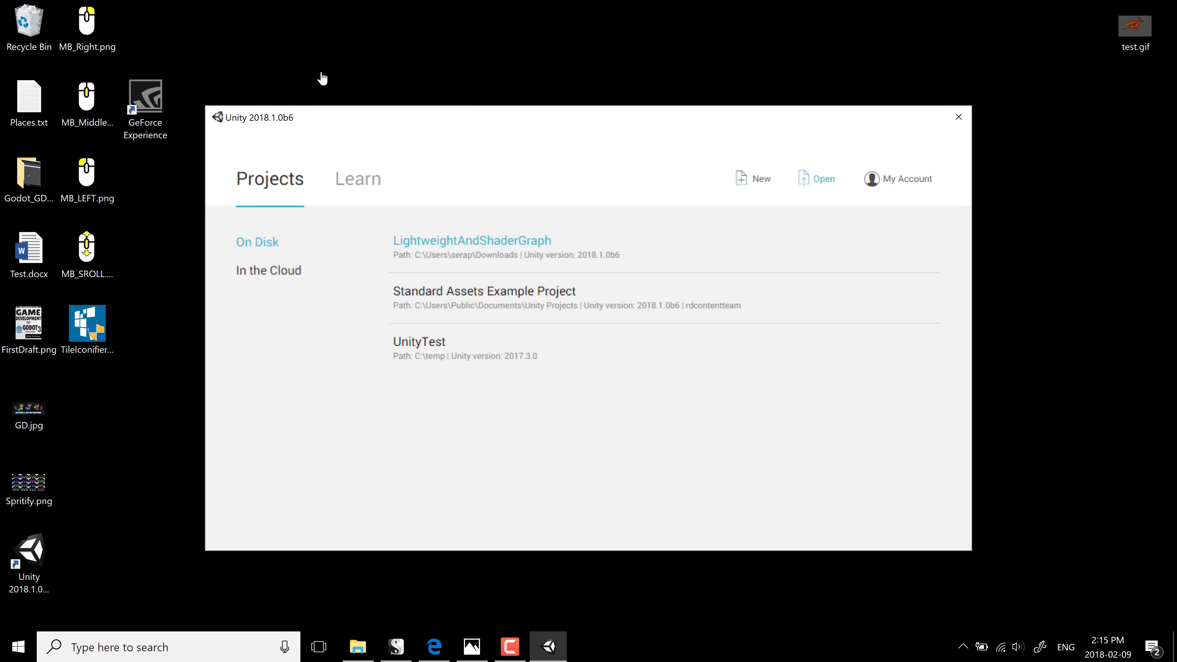
scroll(291, 316, up, 1)
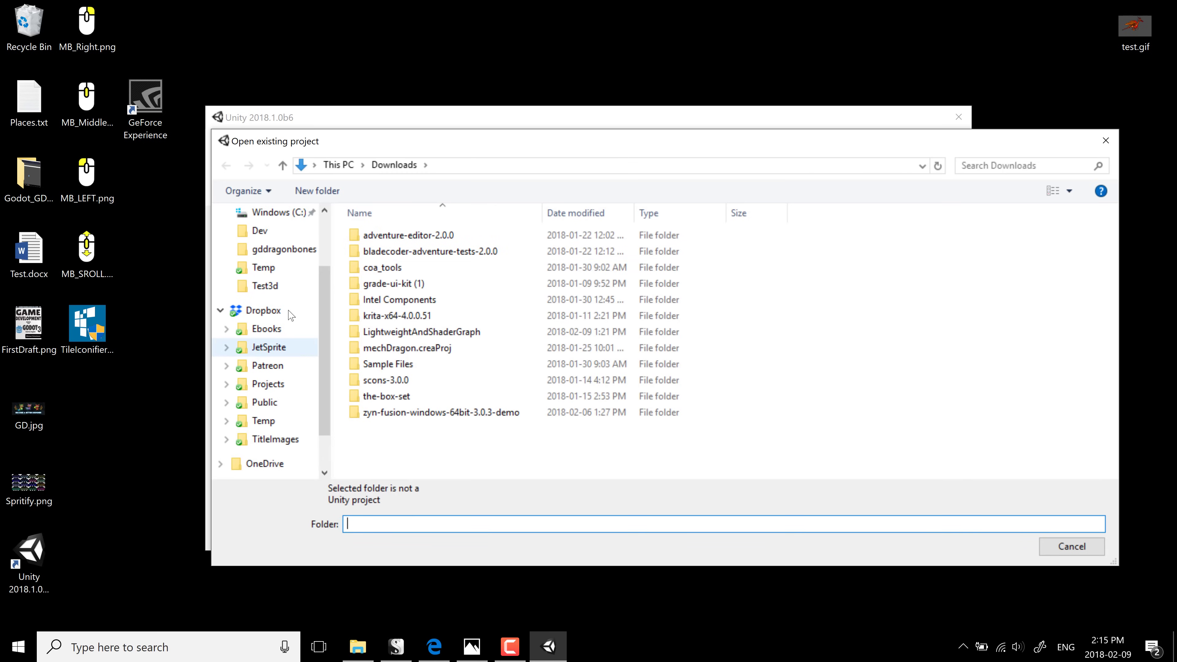
scroll(291, 316, up, 2)
click(268, 242)
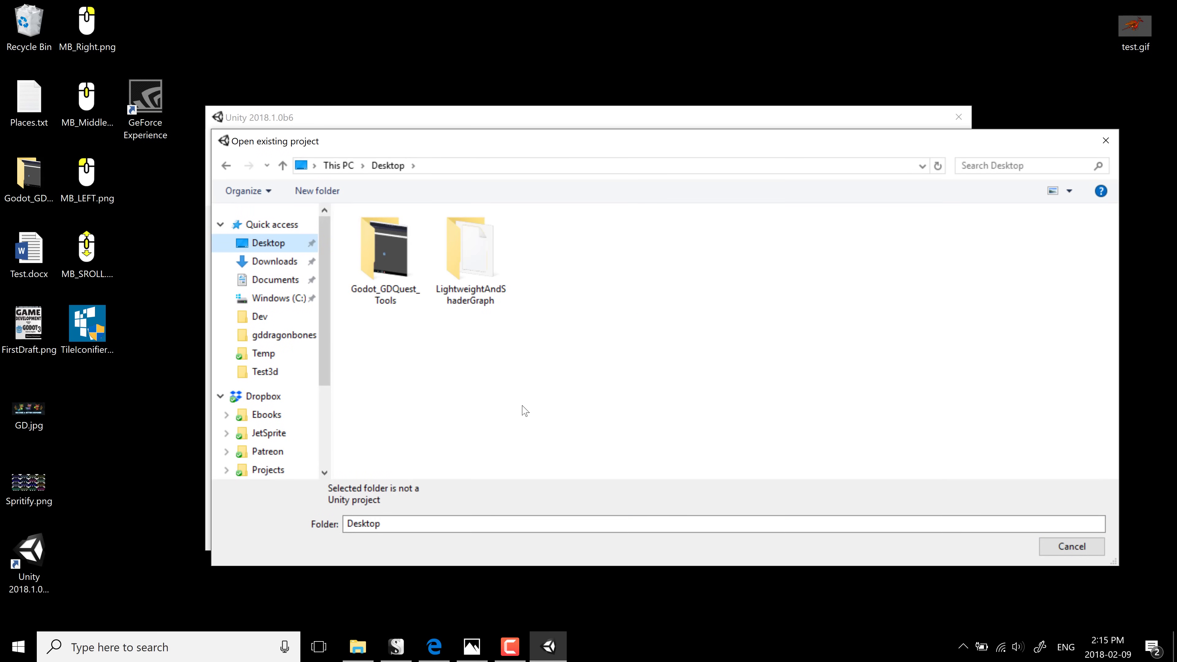
double_click(467, 252)
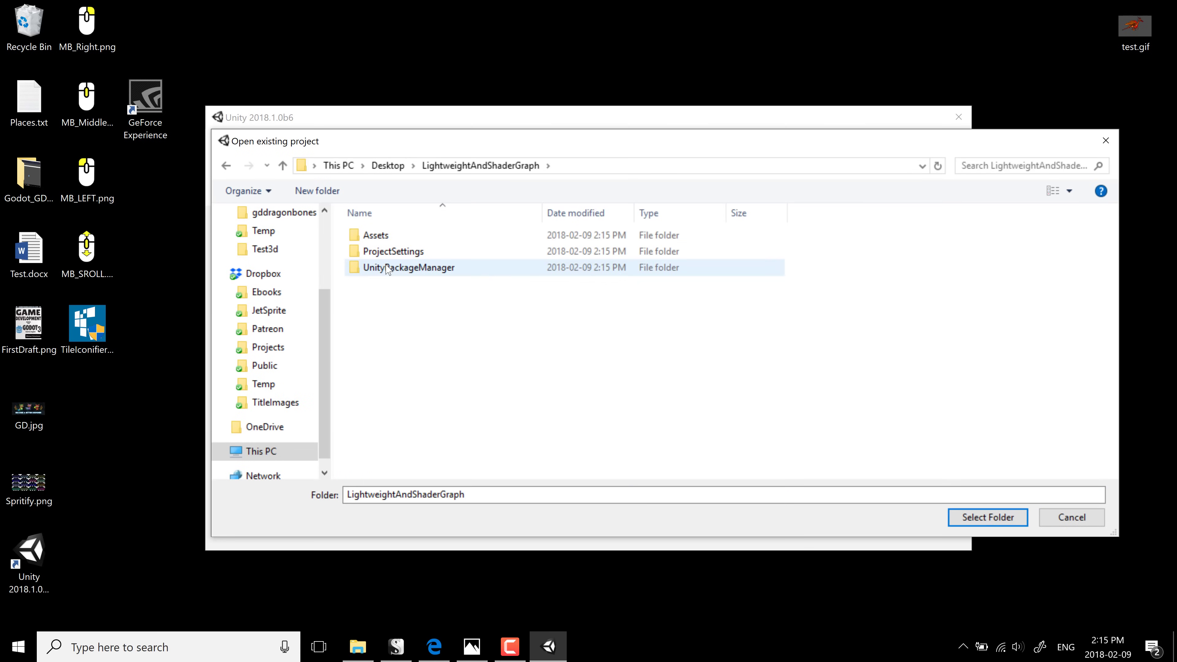
key(Return)
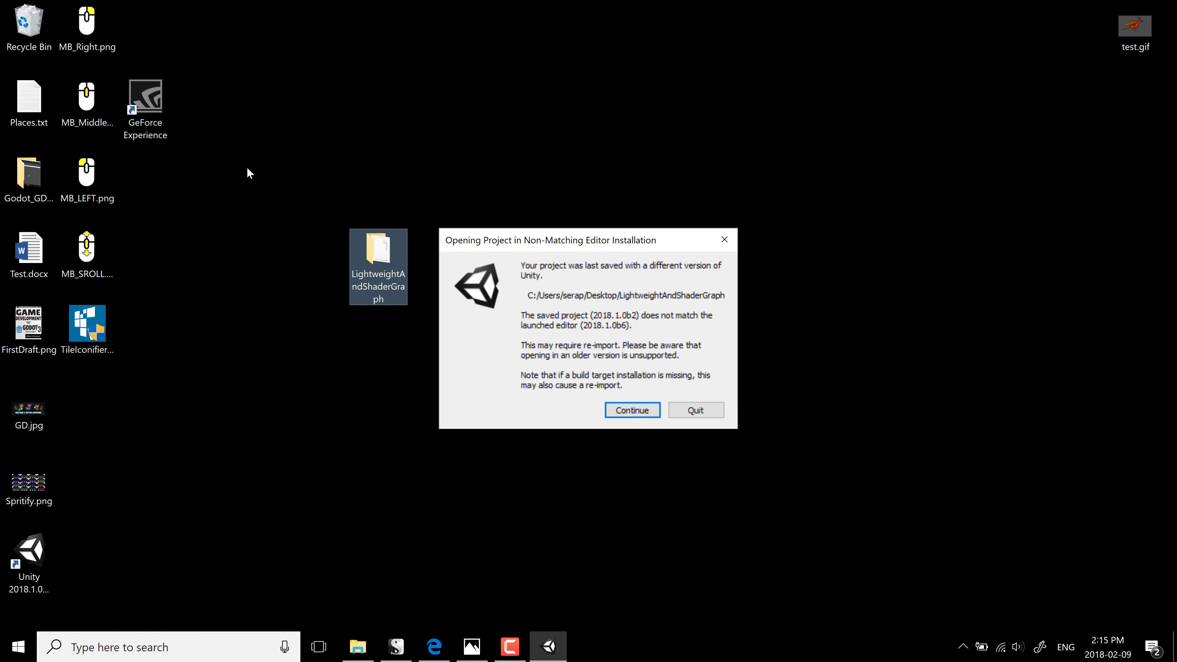
key(Return)
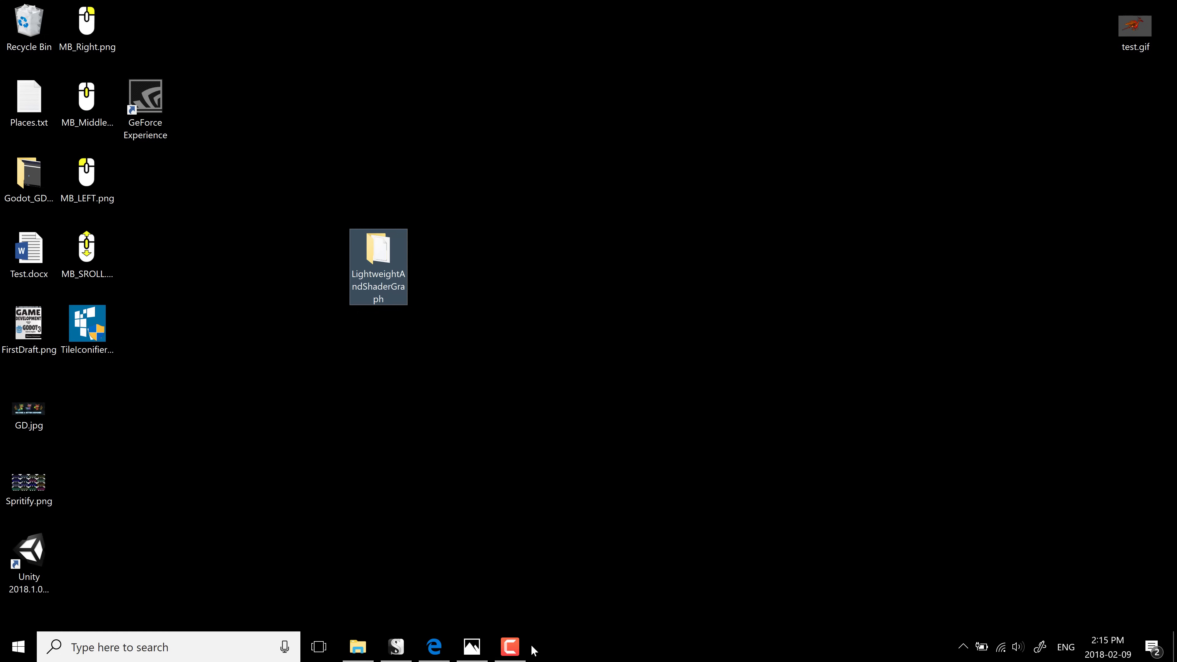
mouse_move(497, 651)
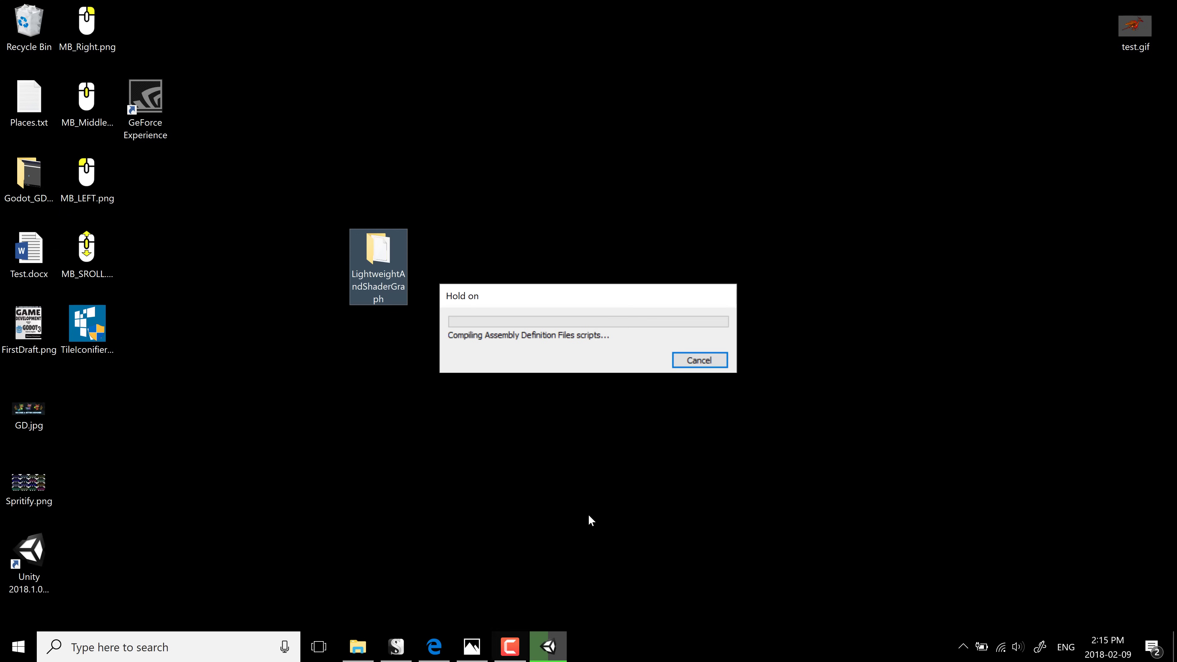
click(519, 649)
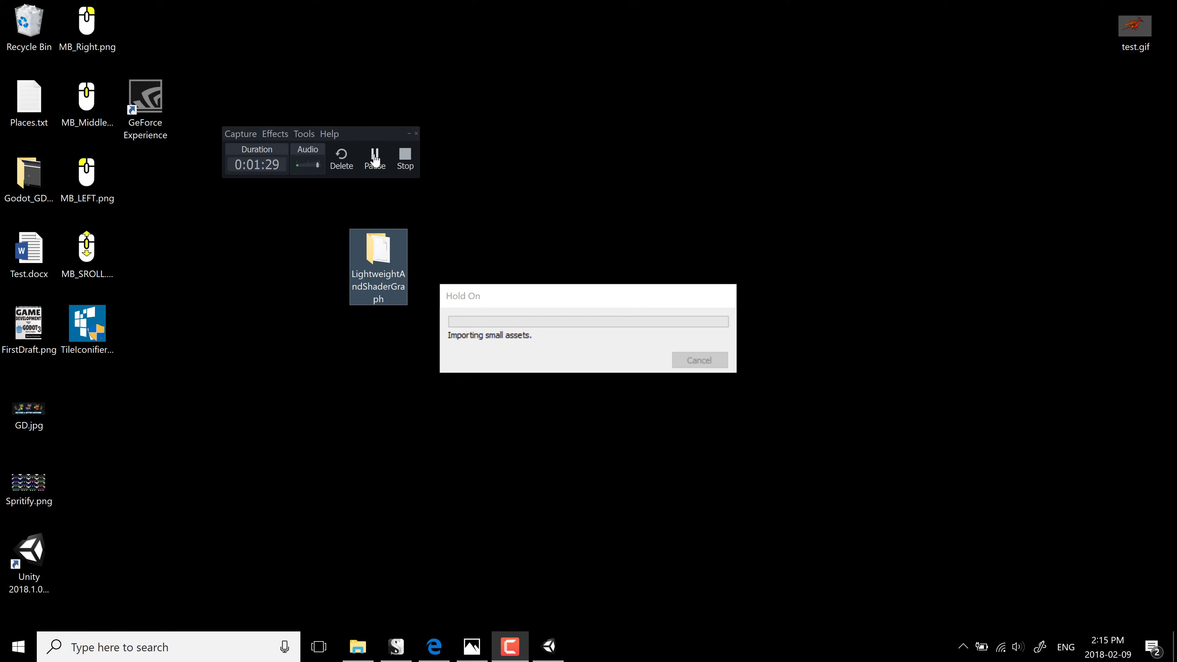
click(375, 159)
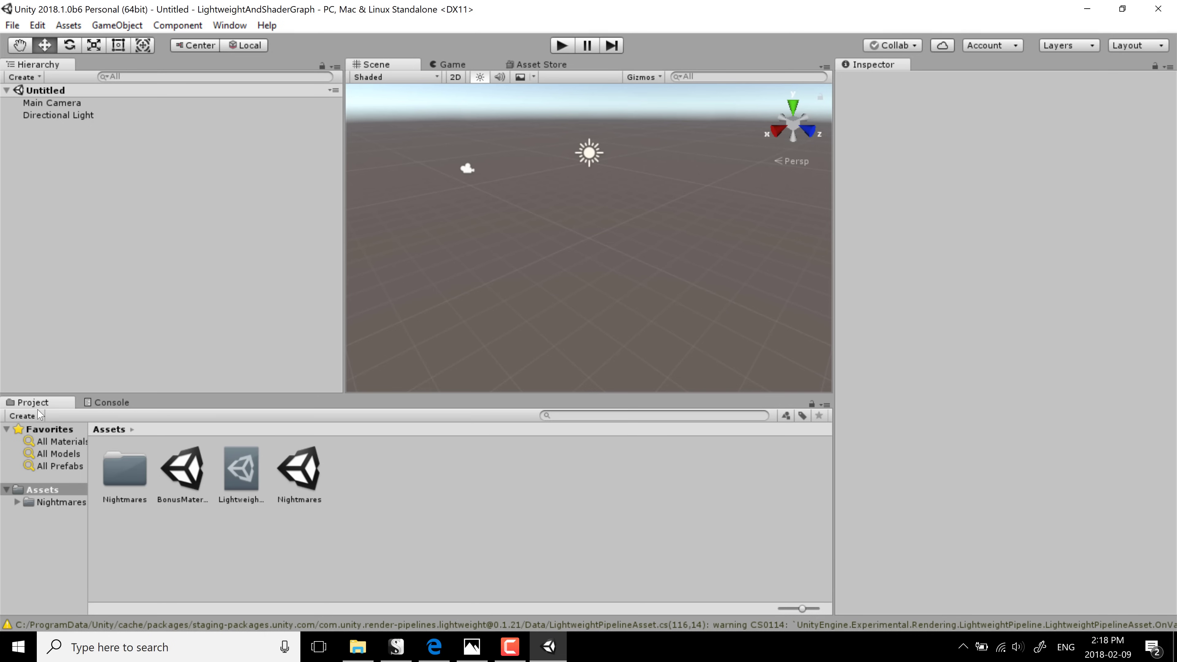
Step: Create a Shader Graph asset named MyShaderGraph in the project's Assets folder
click(24, 415)
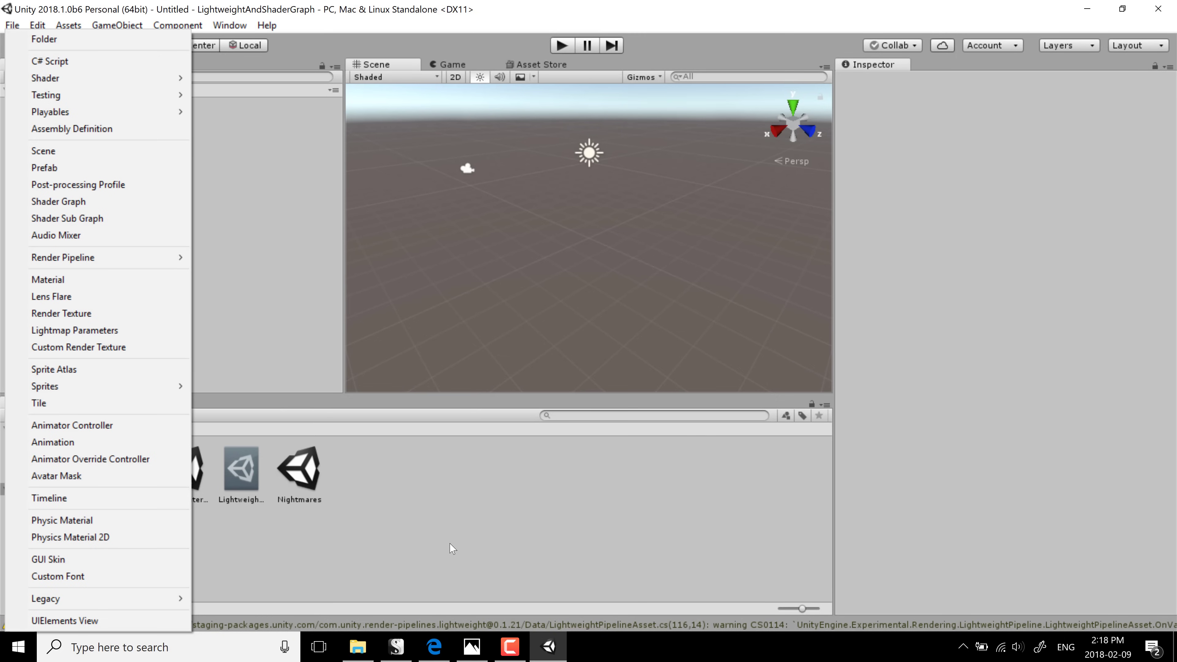
click(520, 589)
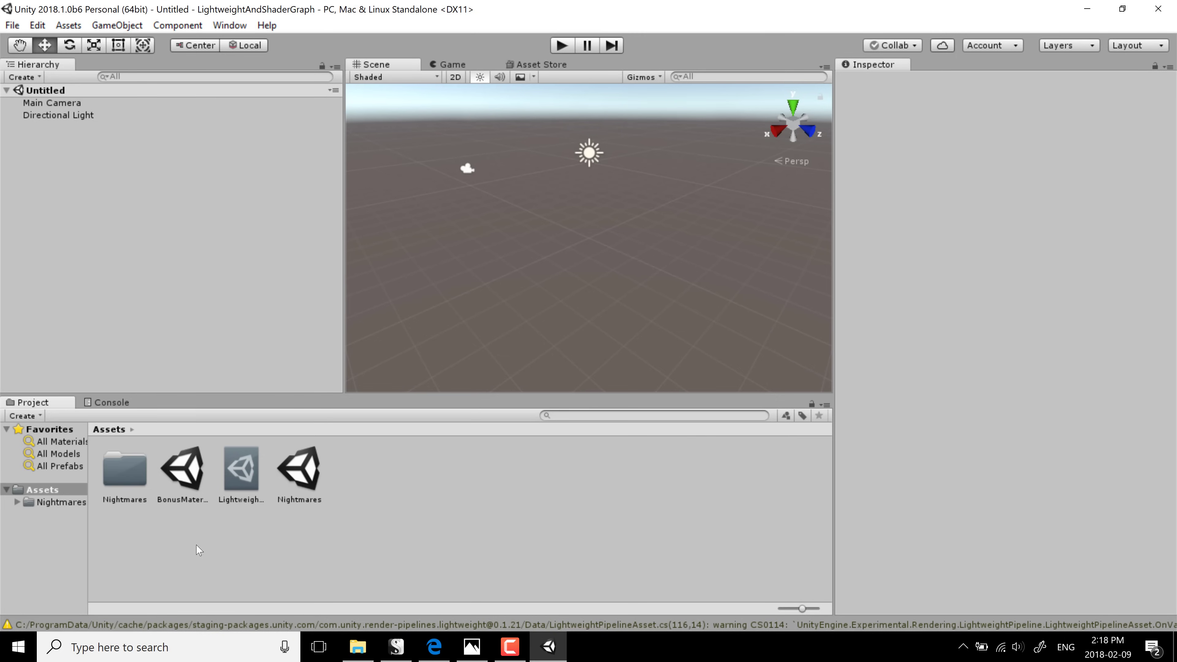
click(35, 415)
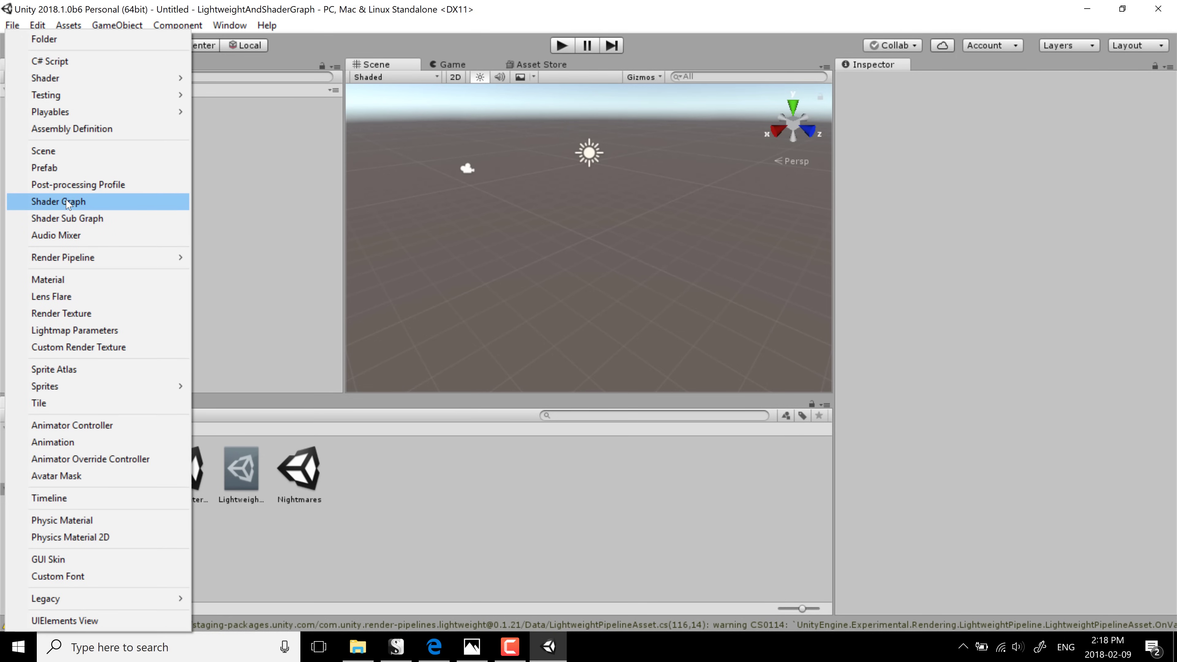
click(75, 208)
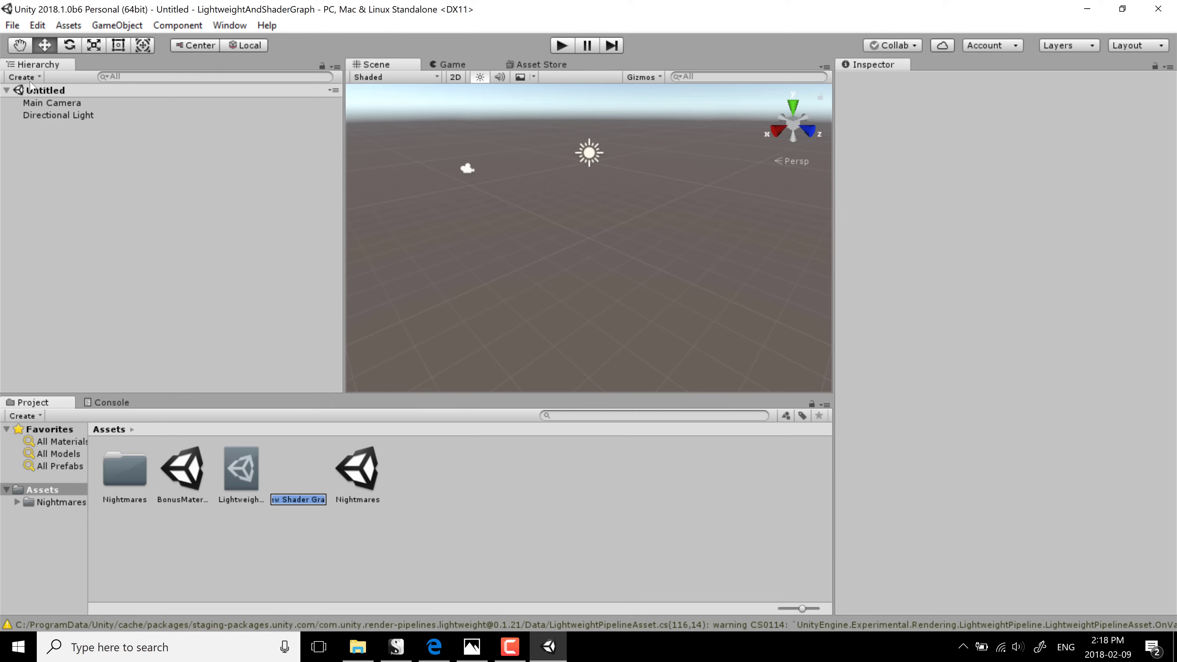
text(MyShader)
text(Graph)
click(355, 555)
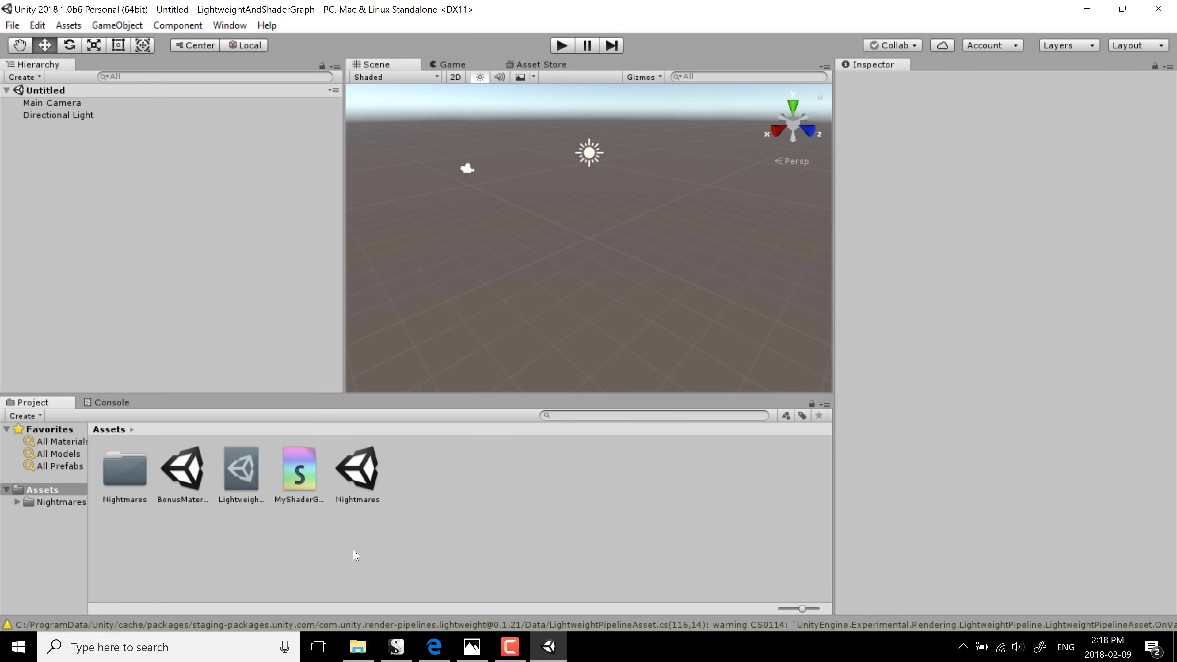
Step: Open MyShaderGraph in a maximized graph window and move the PBR Master node rightwards, leaving free space beside its inputs
double_click(301, 483)
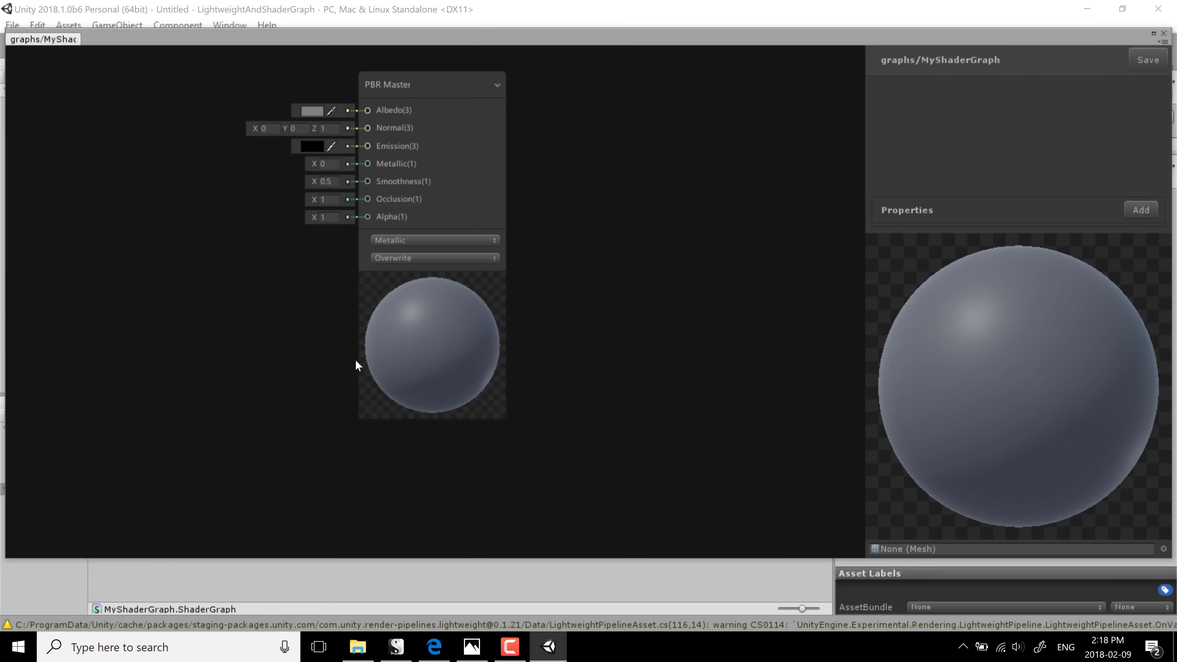
click(1155, 33)
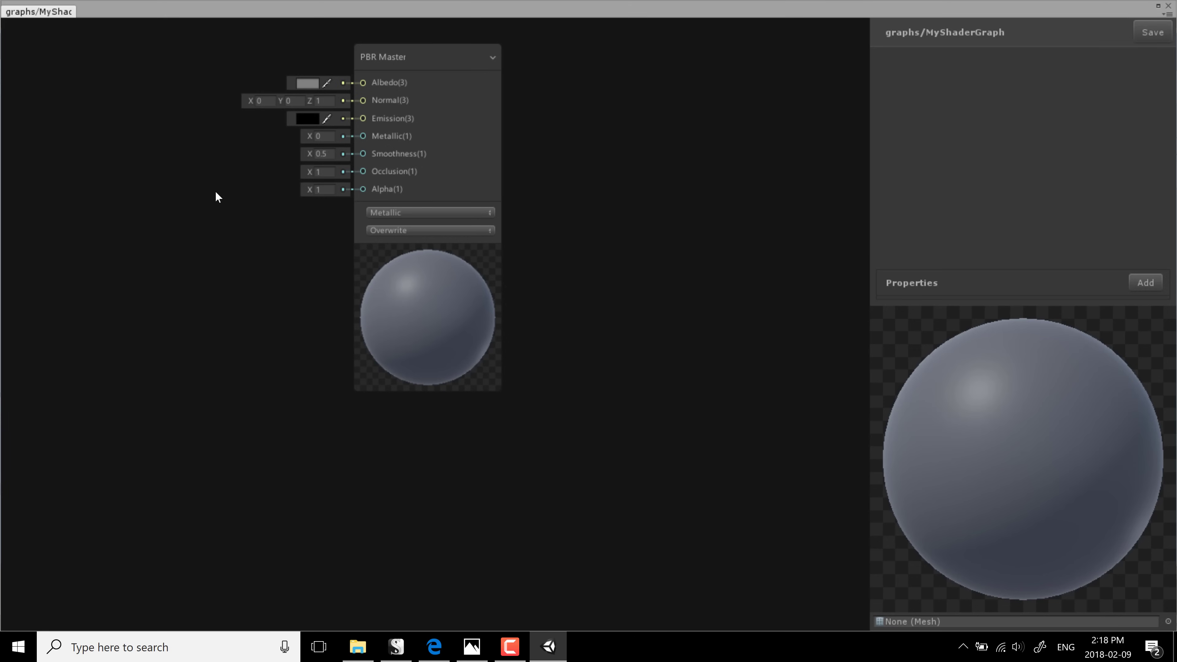
click(383, 58)
drag(382, 58, 422, 120)
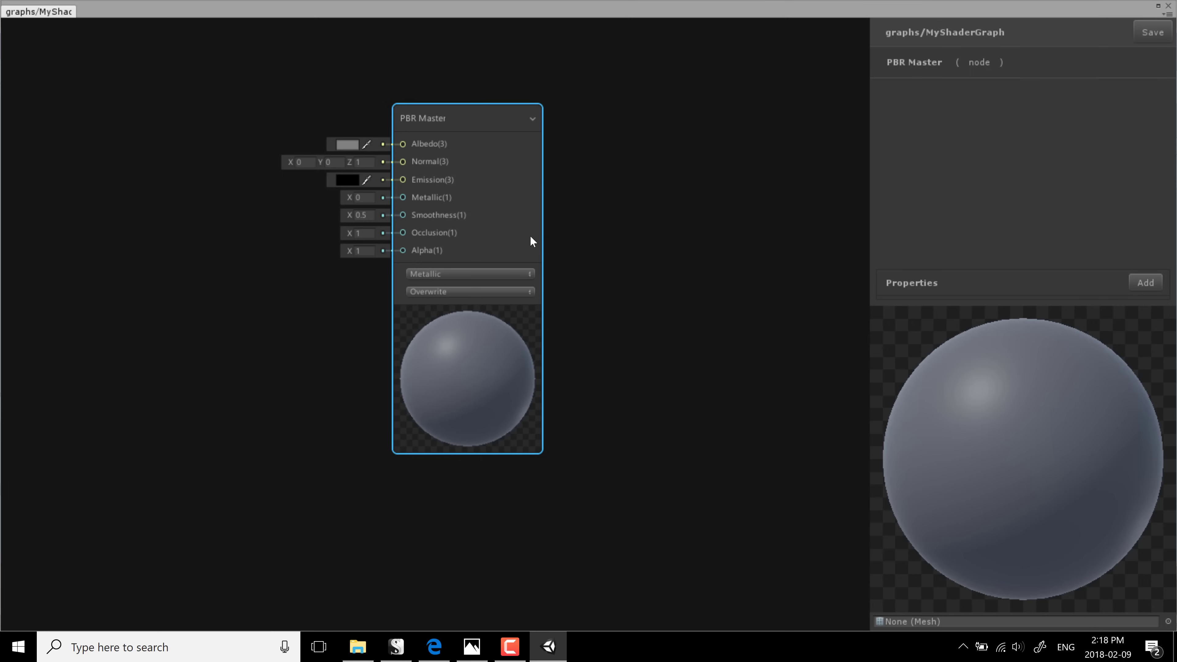
drag(447, 180, 600, 180)
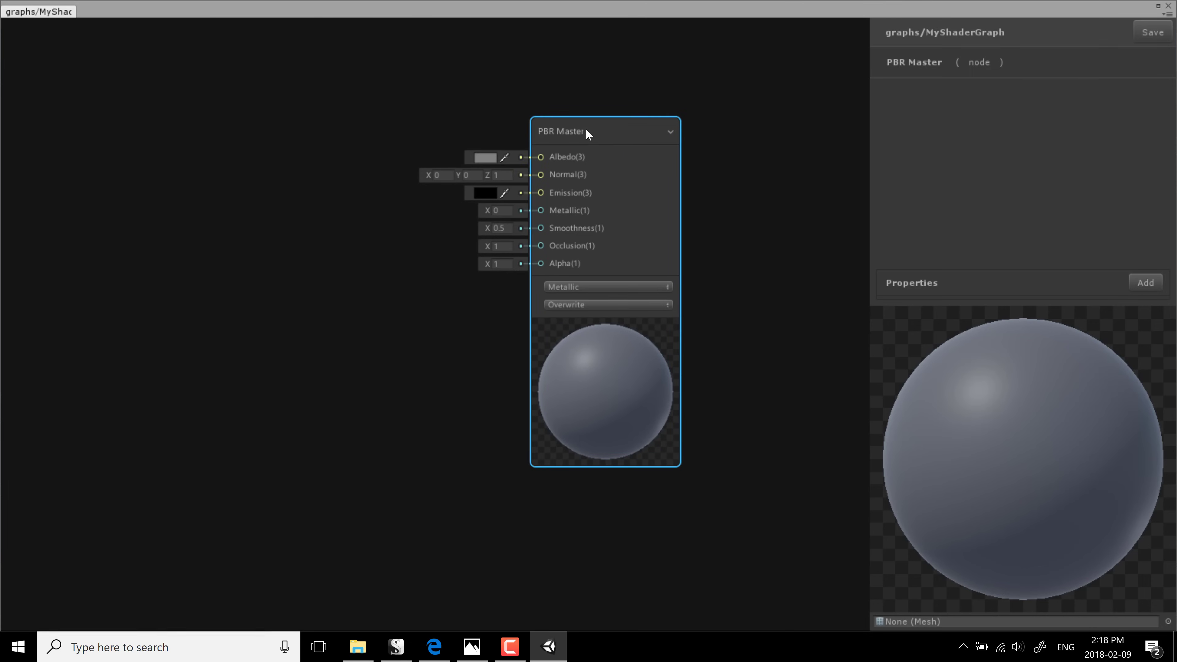
drag(585, 129, 655, 114)
Step: Add a Sample Texture 2D node from the Input Texture category and place it to the left of the PBR Master
right_click(174, 166)
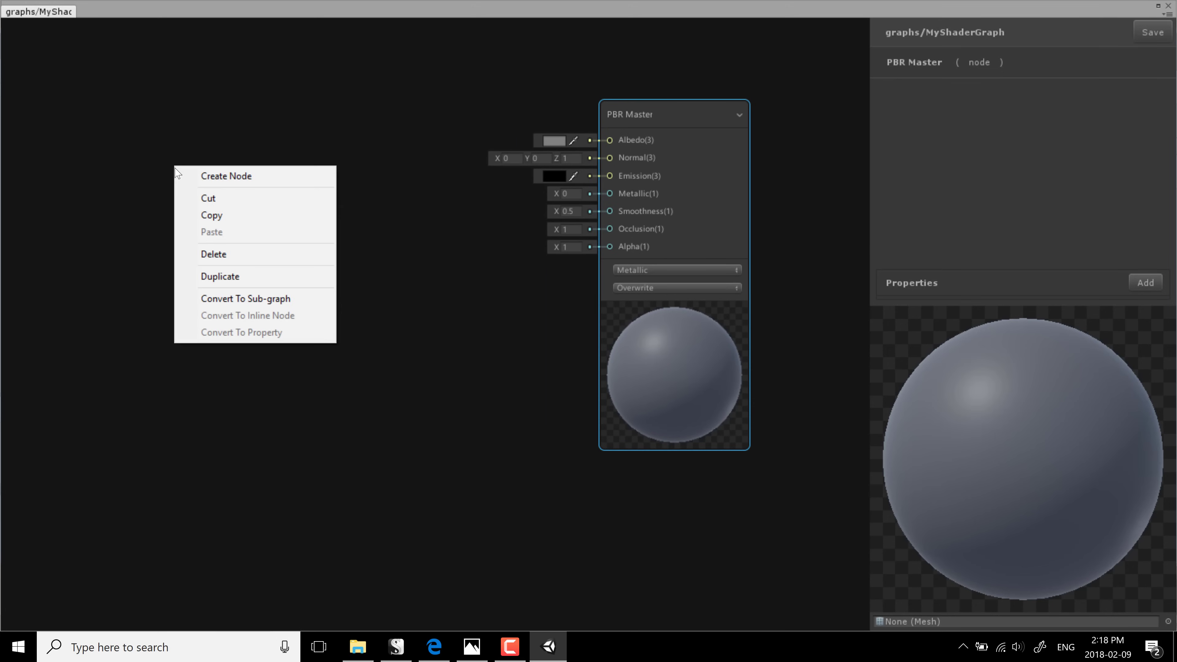
click(181, 172)
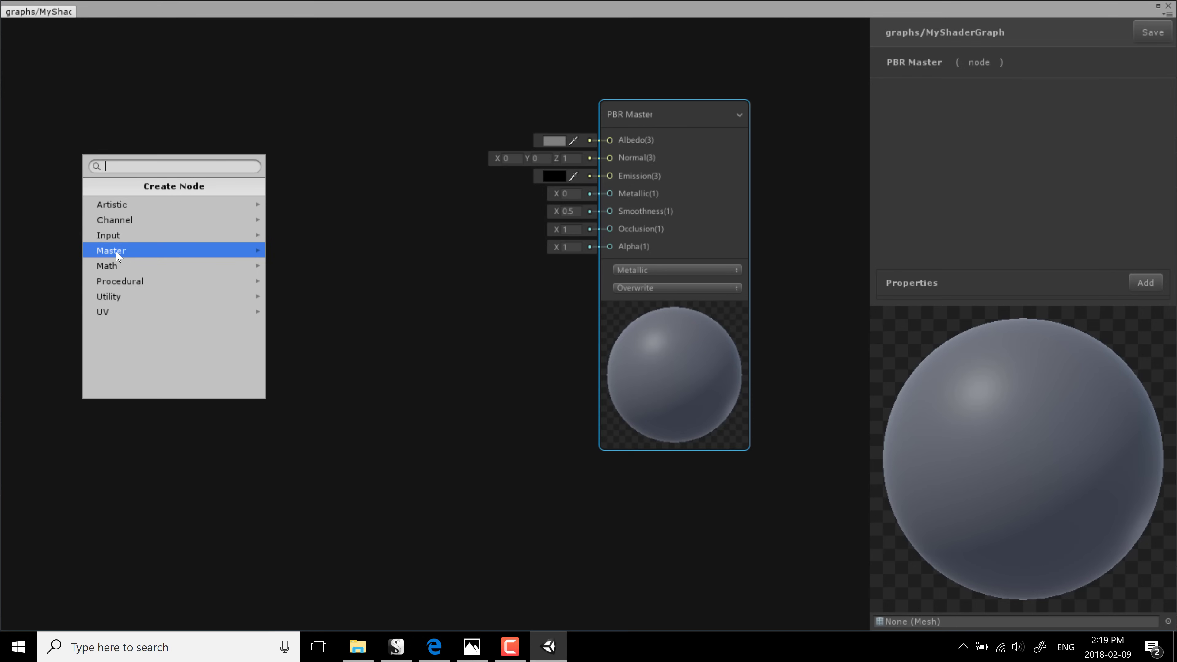
click(111, 235)
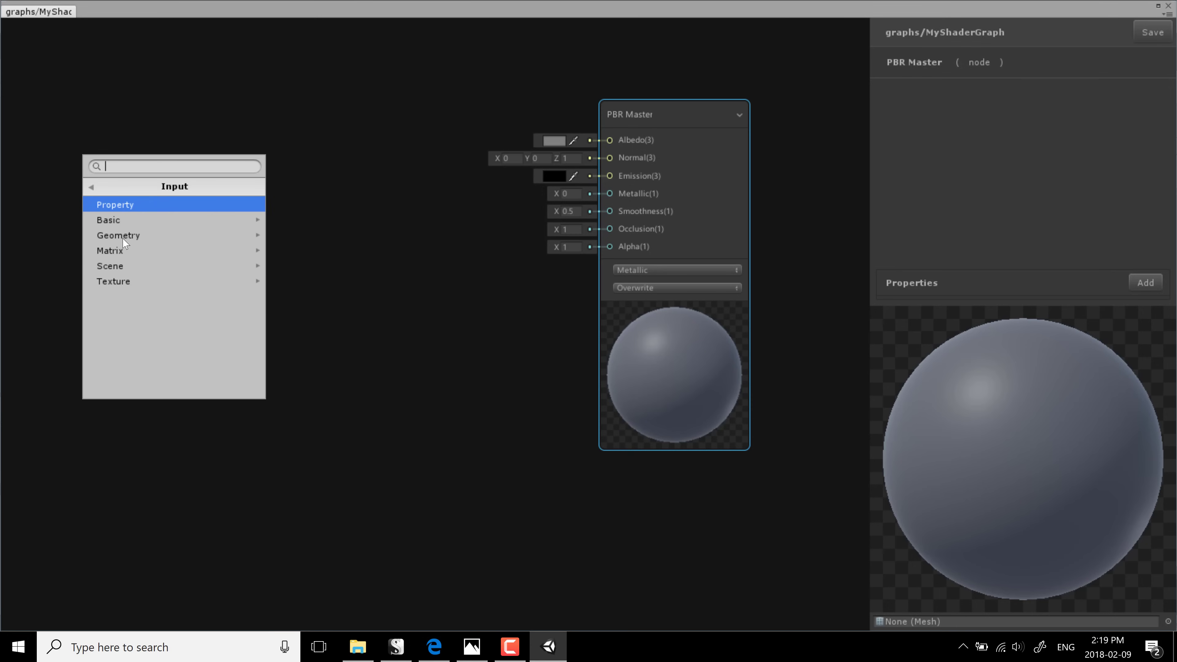
click(112, 264)
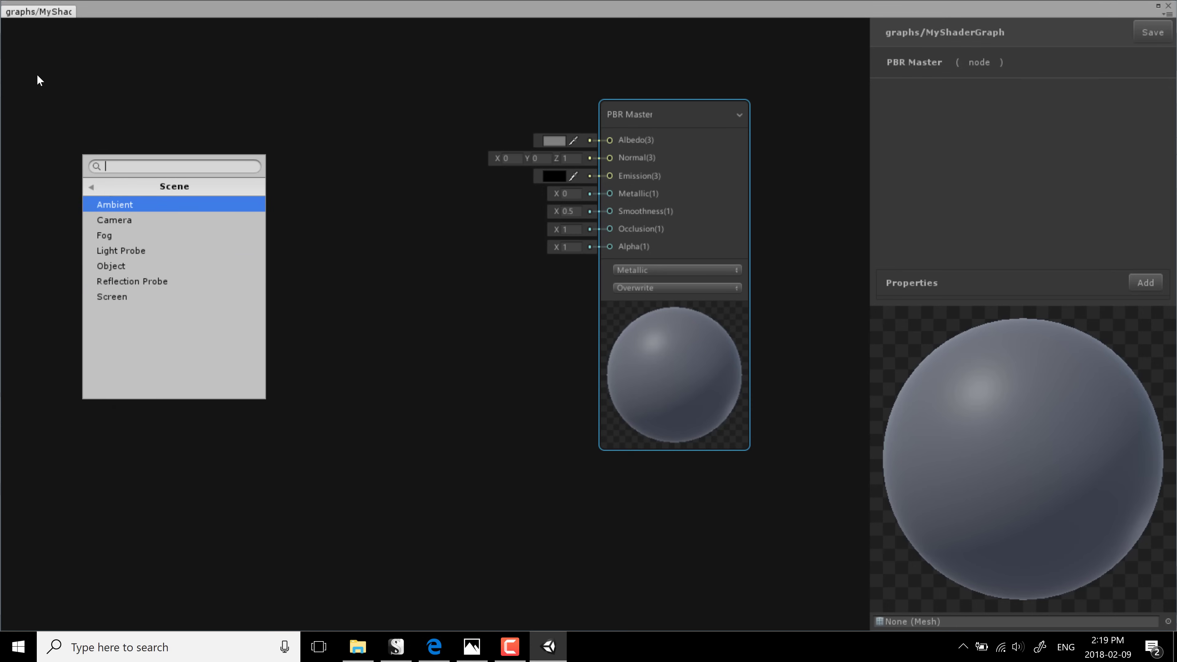
key(Left)
click(133, 279)
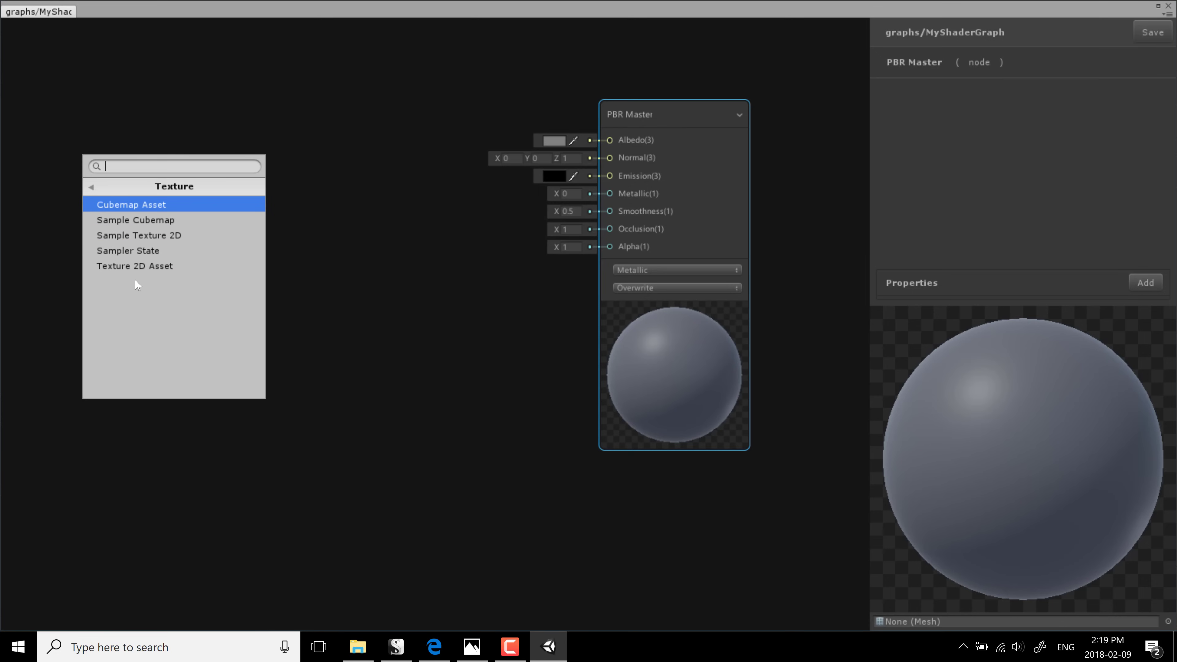
click(132, 235)
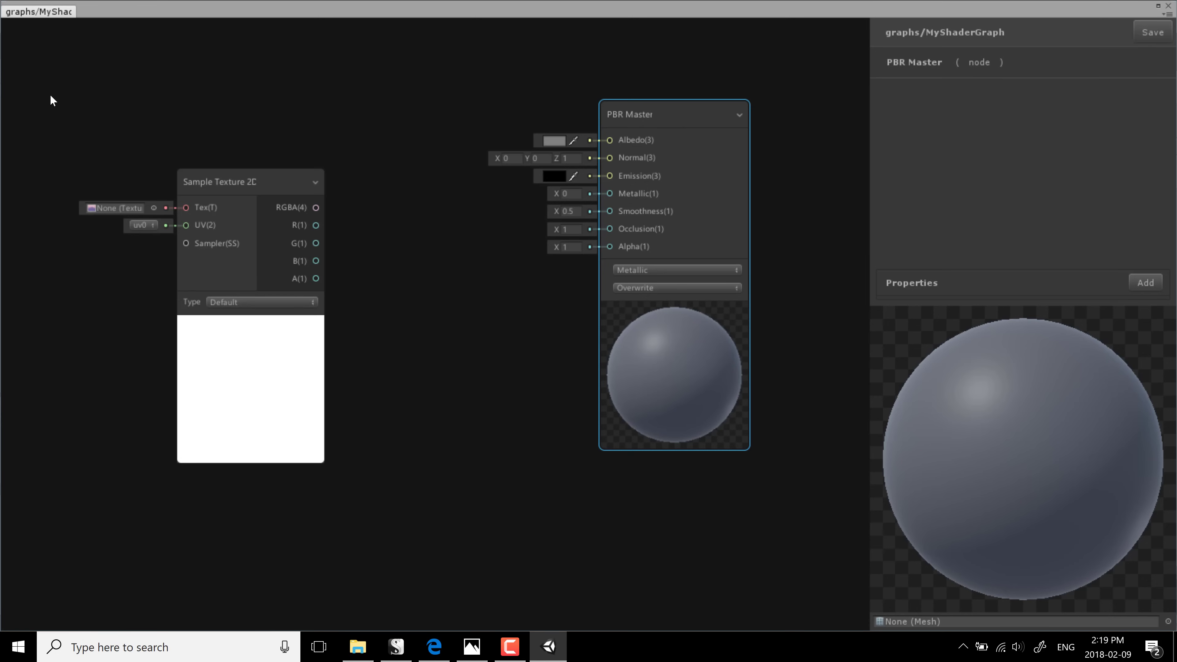
drag(218, 185, 198, 170)
right_click(386, 268)
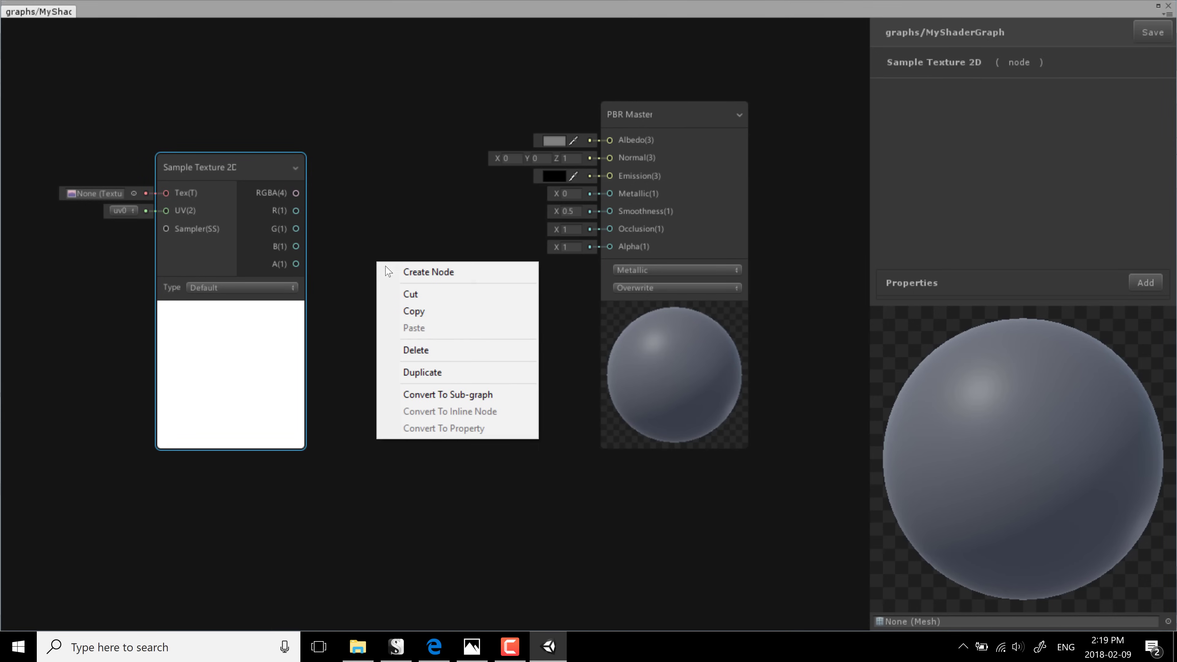
click(397, 273)
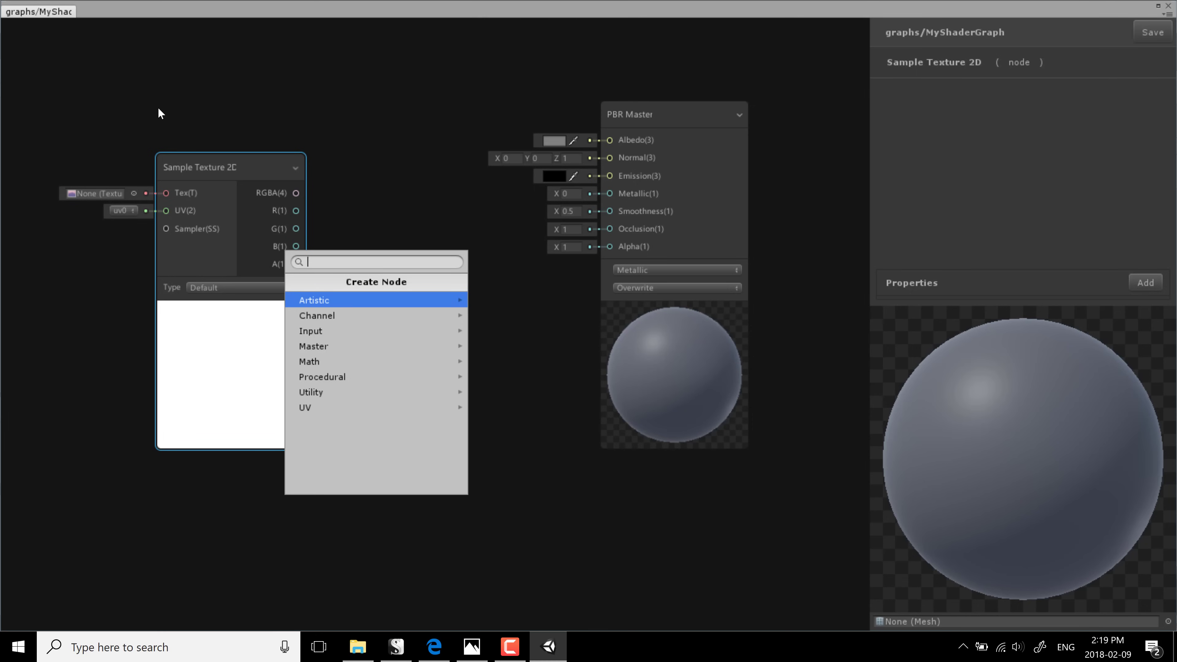
text(Sampl)
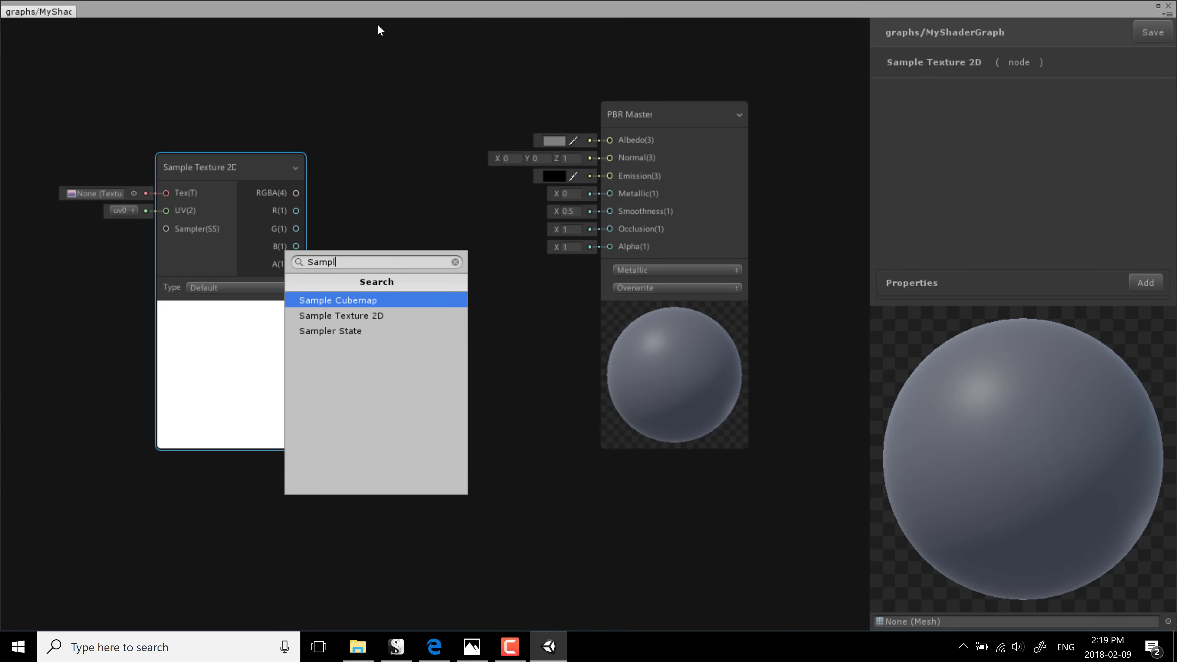
click(381, 186)
Step: Move the Sample Texture 2D node slightly up and left, and assign the bricks height texture to its Tex input
drag(208, 168, 191, 137)
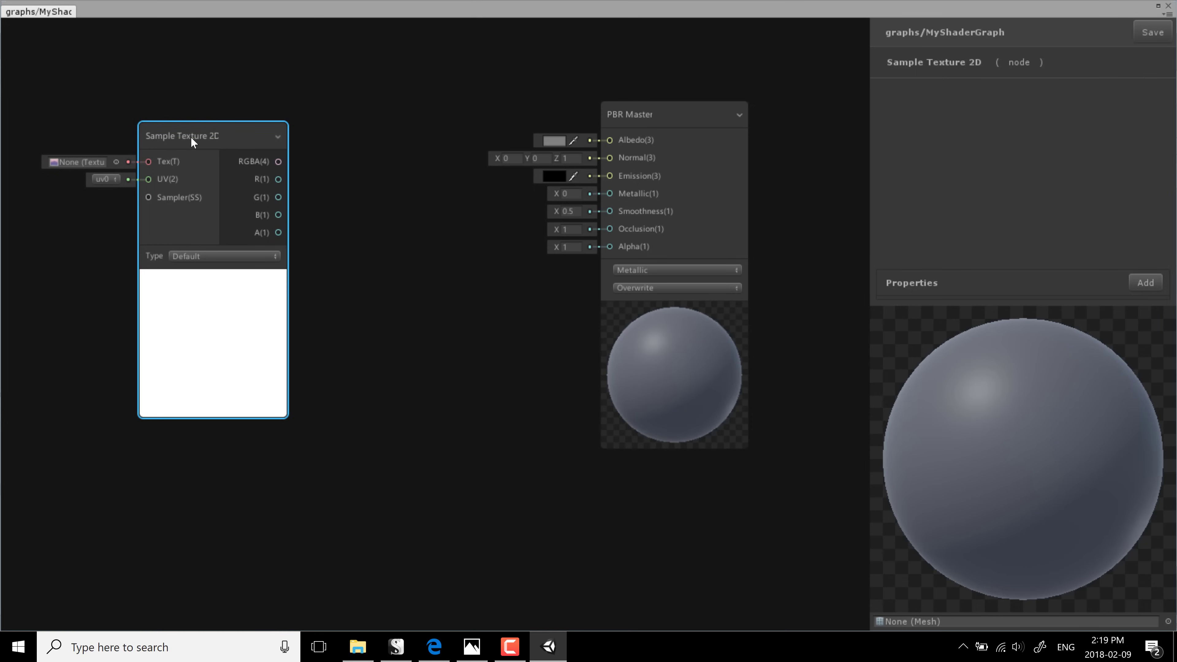
click(65, 162)
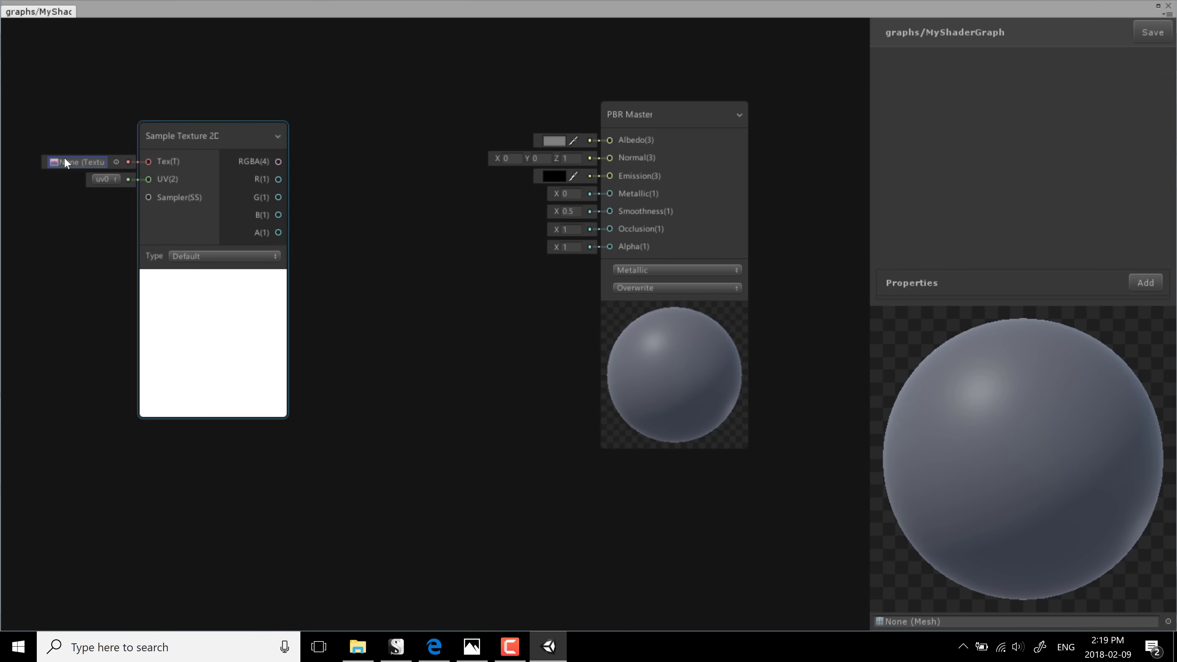
click(117, 162)
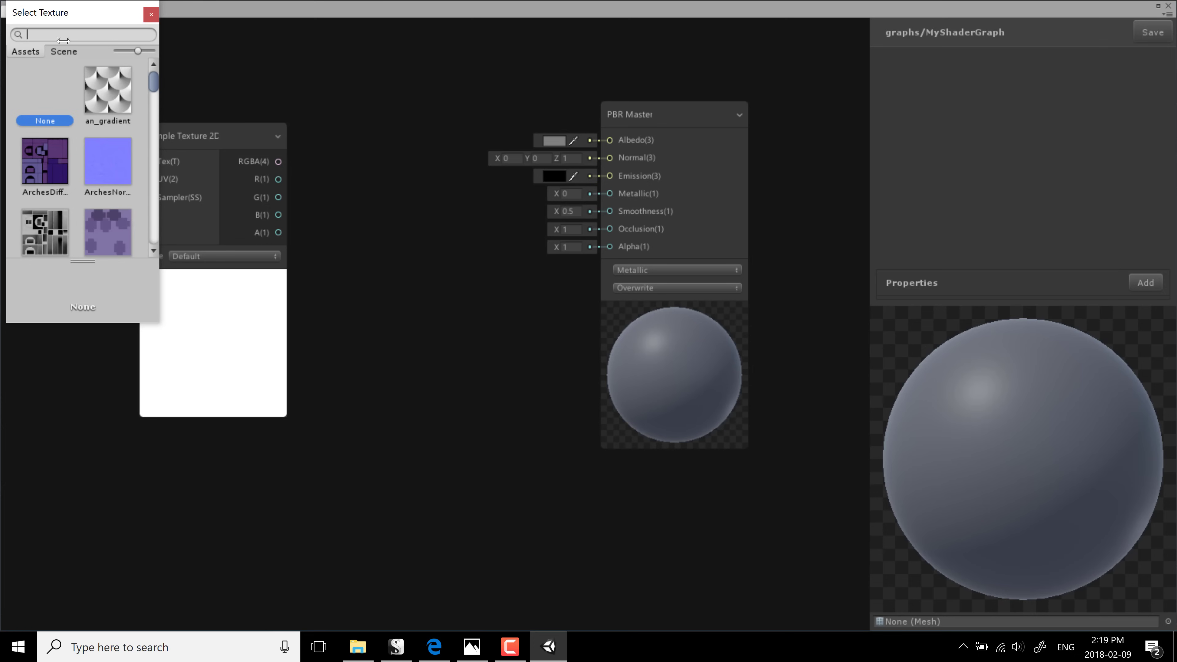
drag(160, 97, 581, 151)
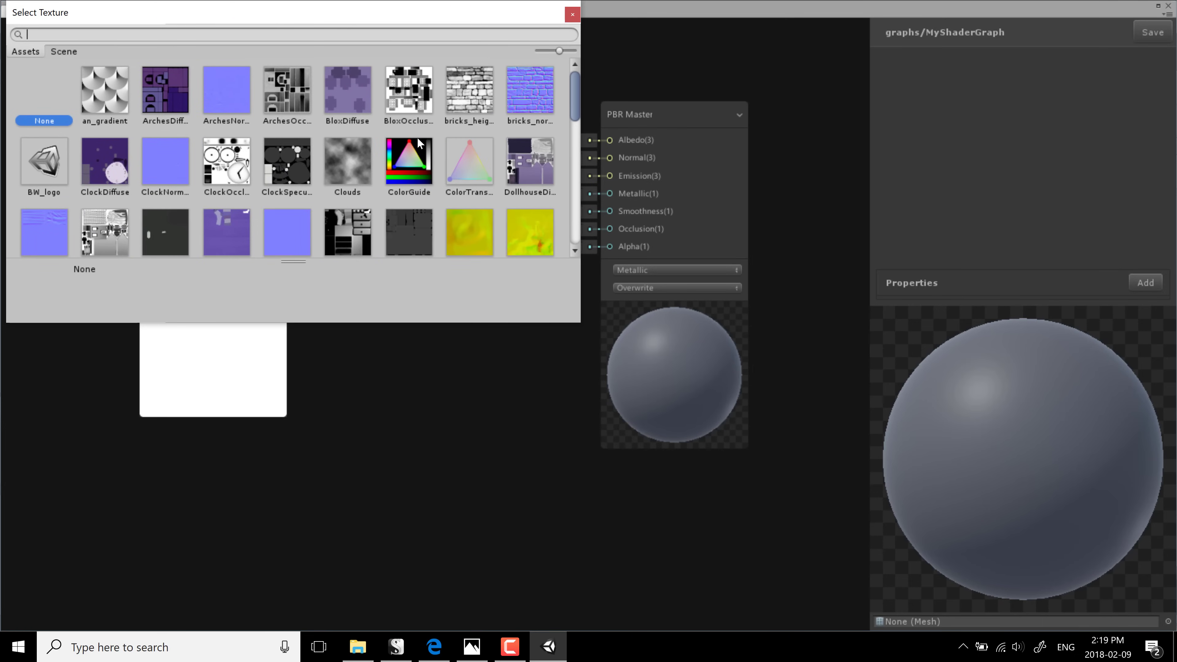
click(469, 92)
key(Return)
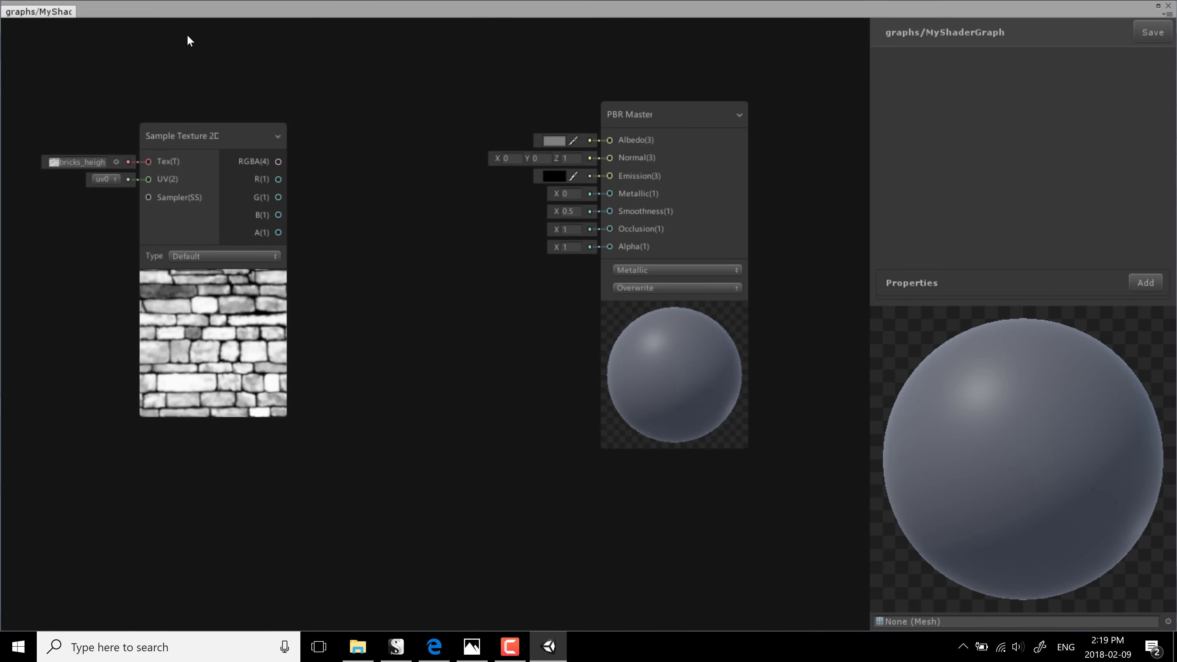
Step: Collapse the preview of the Sample Texture 2D node and expand it again
click(194, 323)
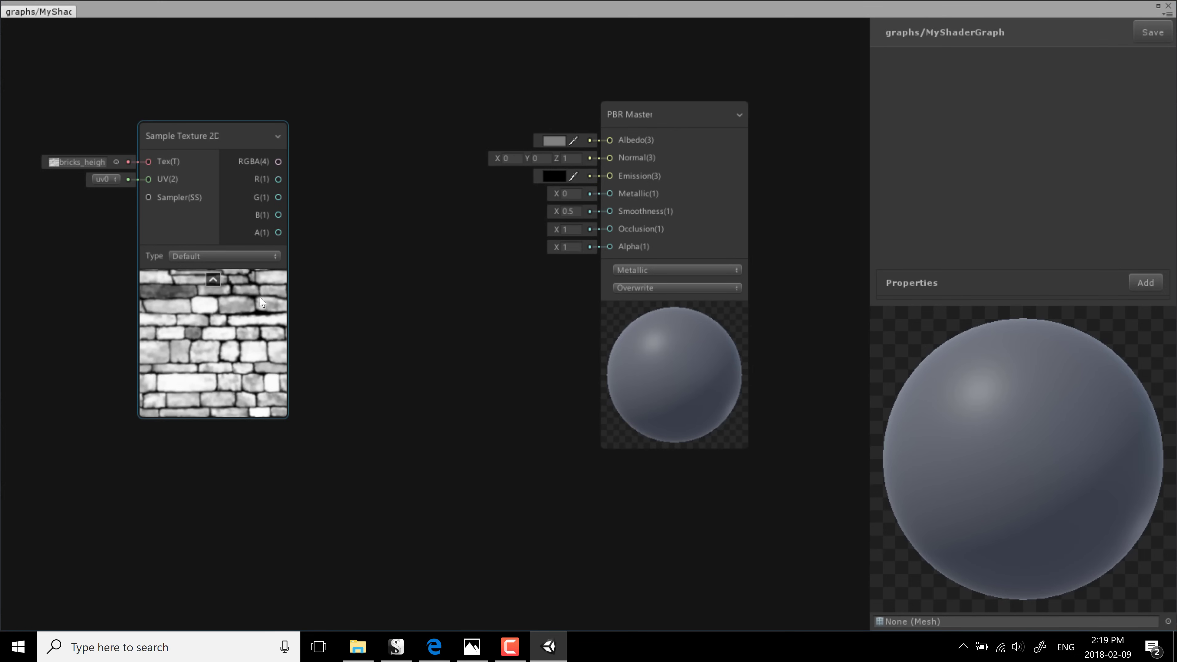
click(214, 280)
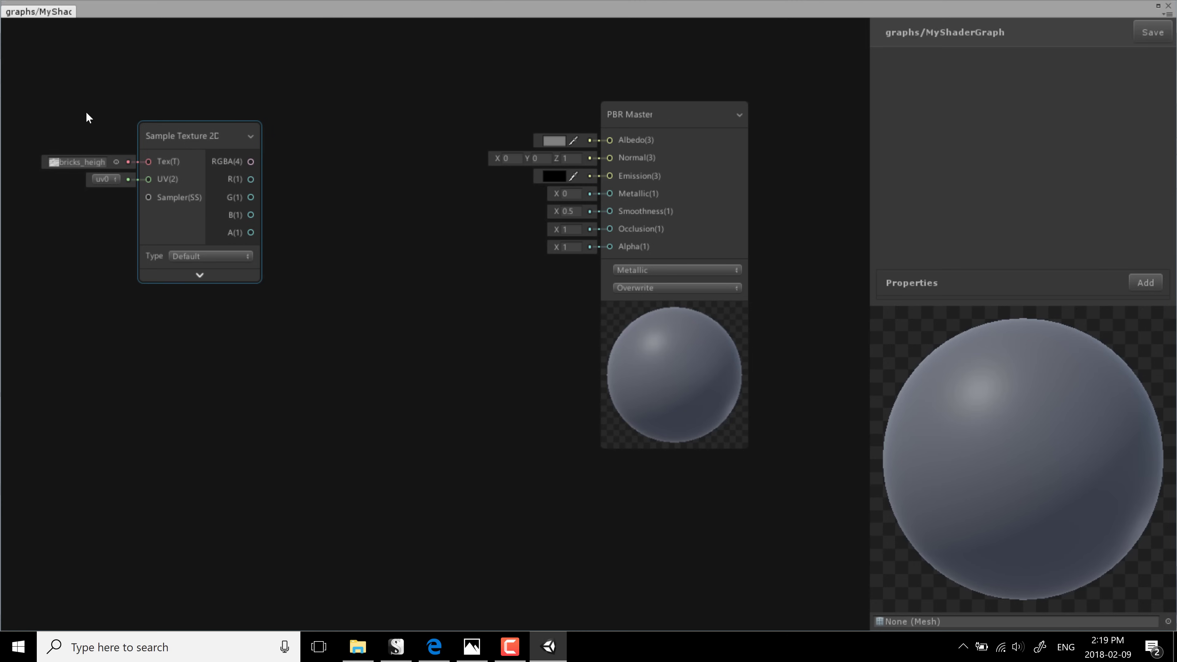
click(201, 277)
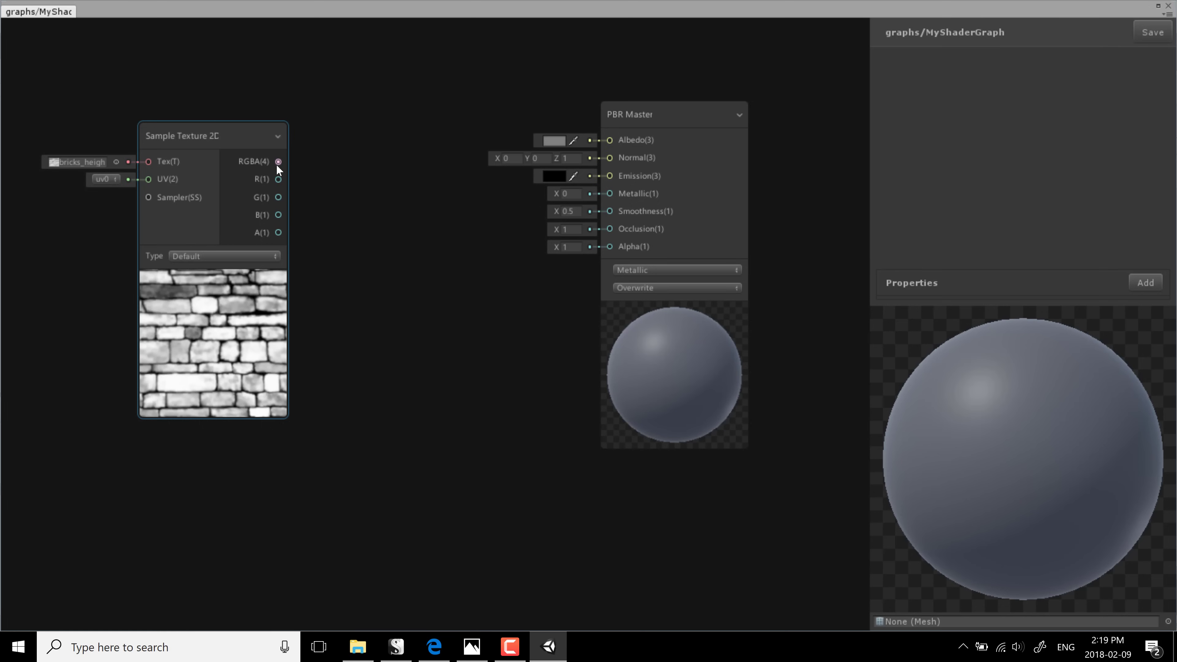
Step: Connect the Sample Texture 2D node's RGBA output to the PBR Master's Albedo input and move the texture node higher
drag(277, 165, 609, 140)
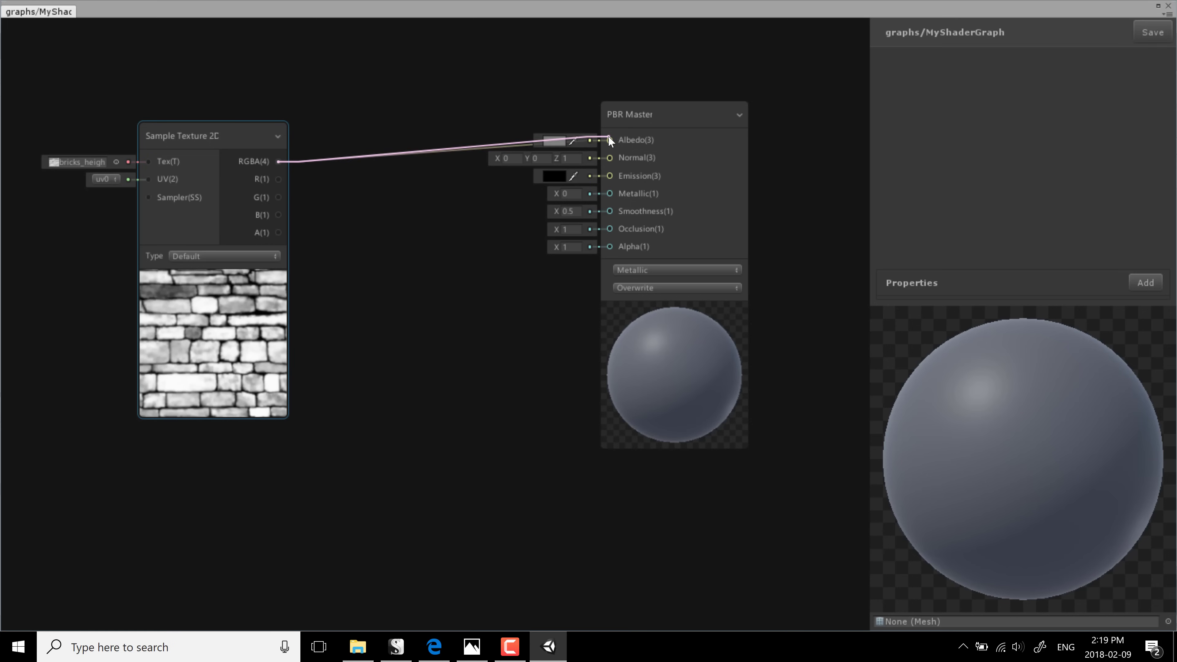
click(245, 57)
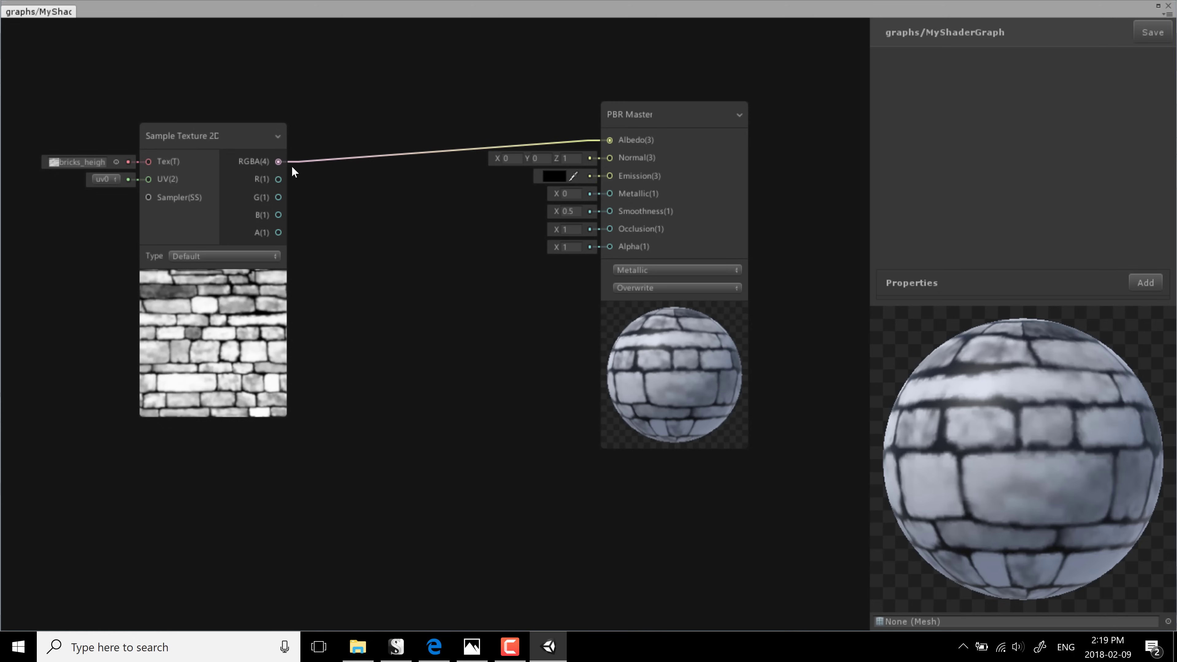
click(221, 142)
drag(213, 136, 222, 111)
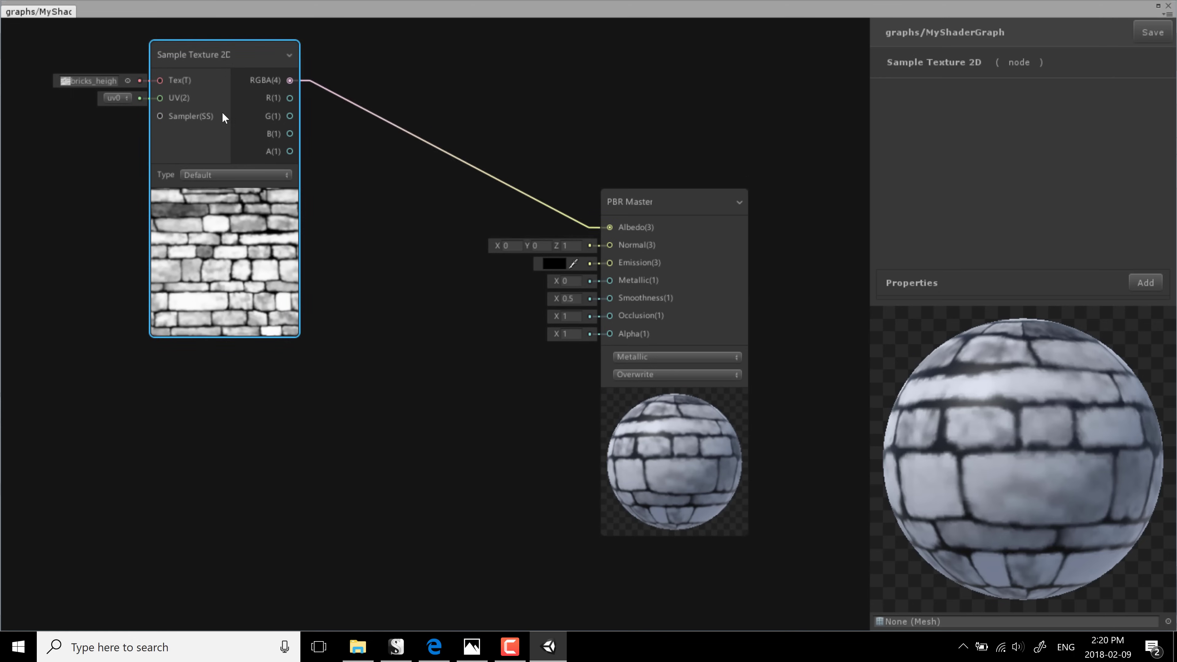
Step: Add a second Sample Texture 2D node and place it below the first one
right_click(345, 300)
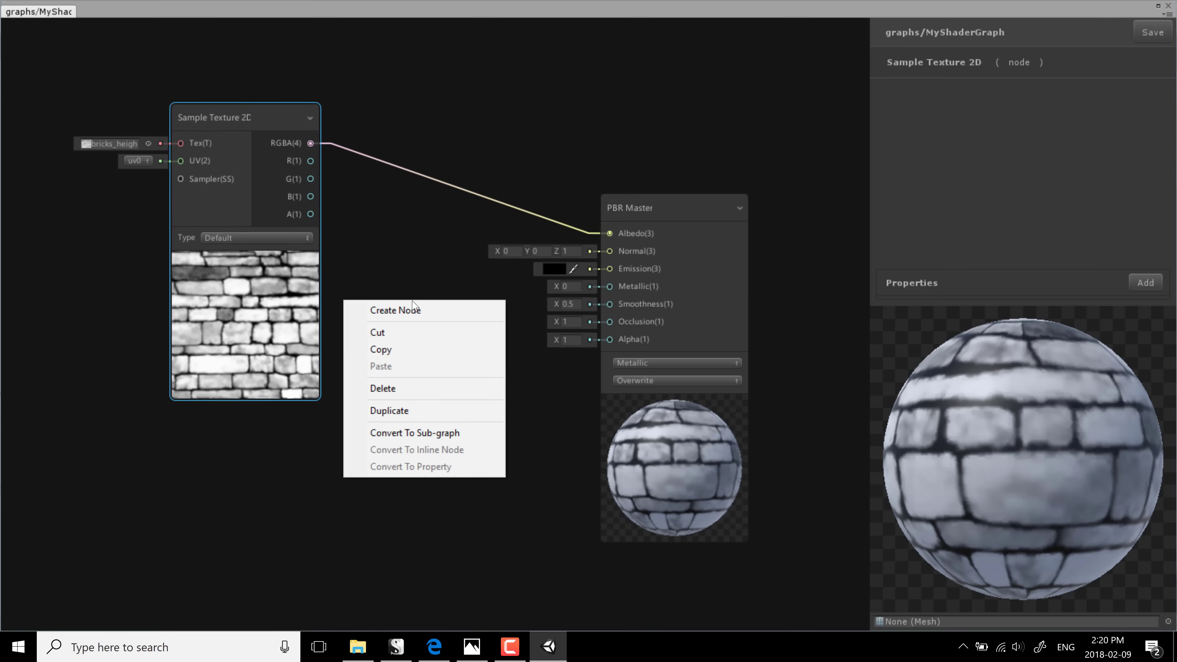
click(414, 308)
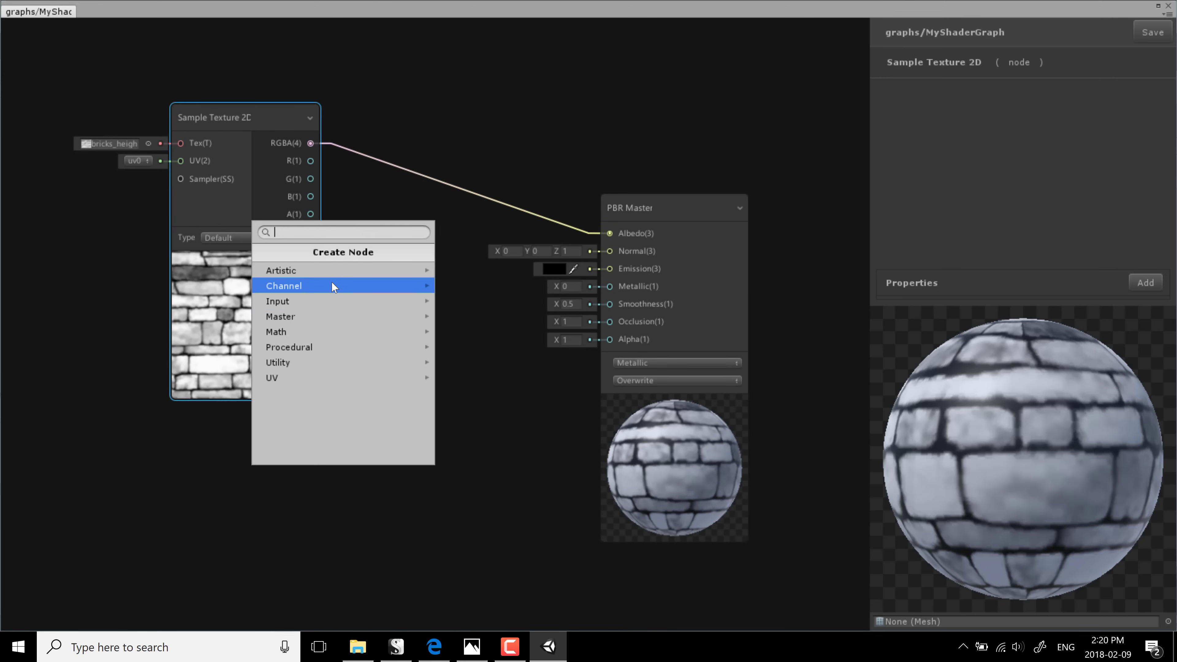
text(tex)
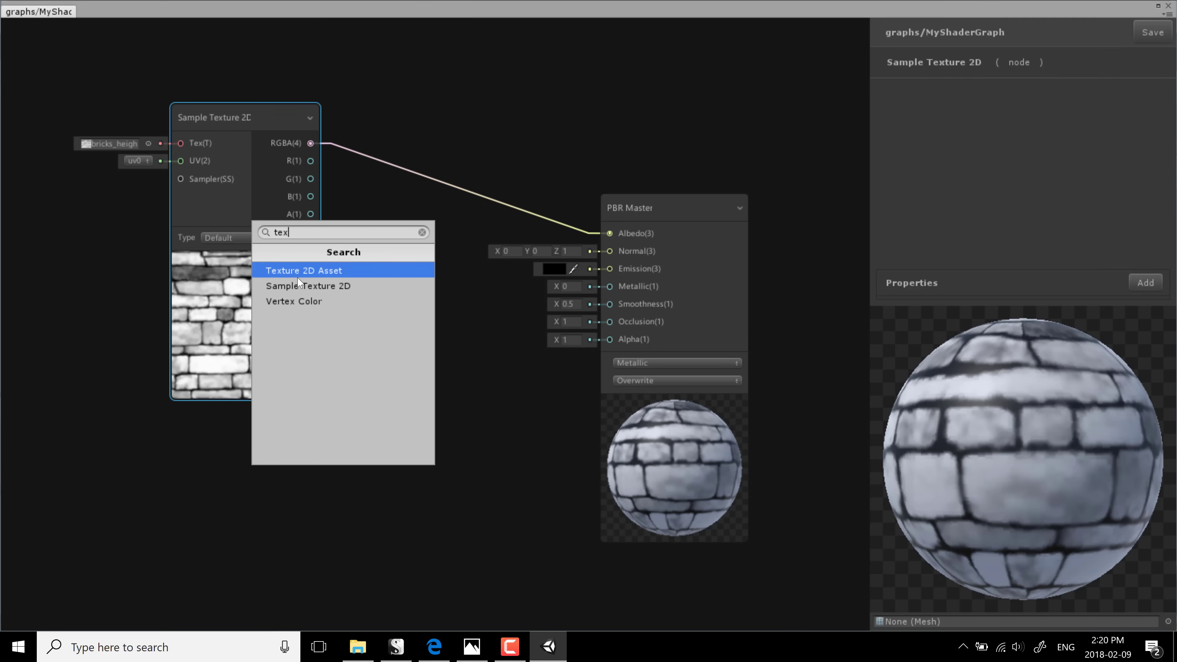
click(301, 286)
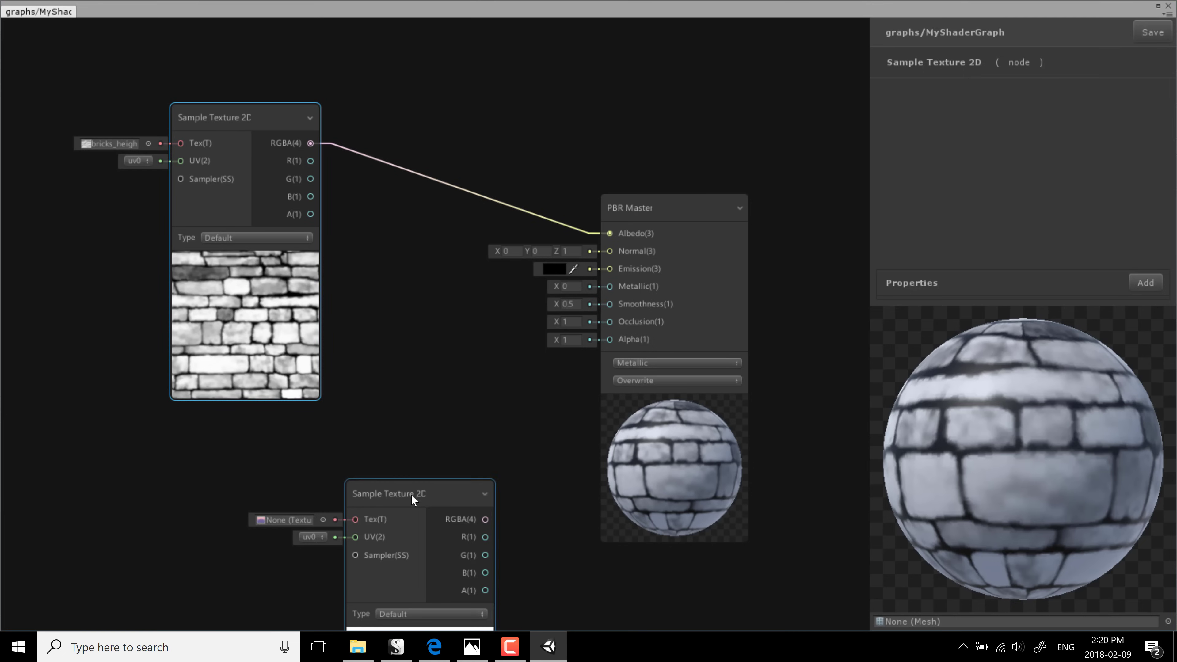
drag(411, 494, 267, 472)
Step: Assign the bricks normal texture to the second Sample Texture 2D node and move that node further left
click(150, 500)
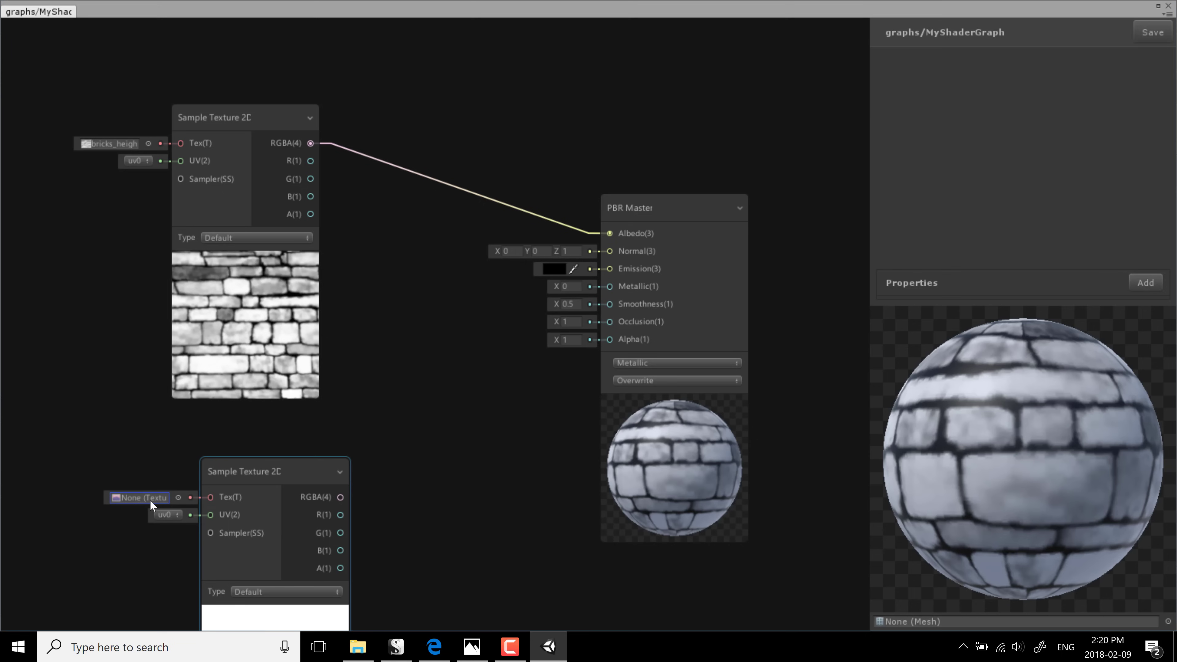
click(179, 498)
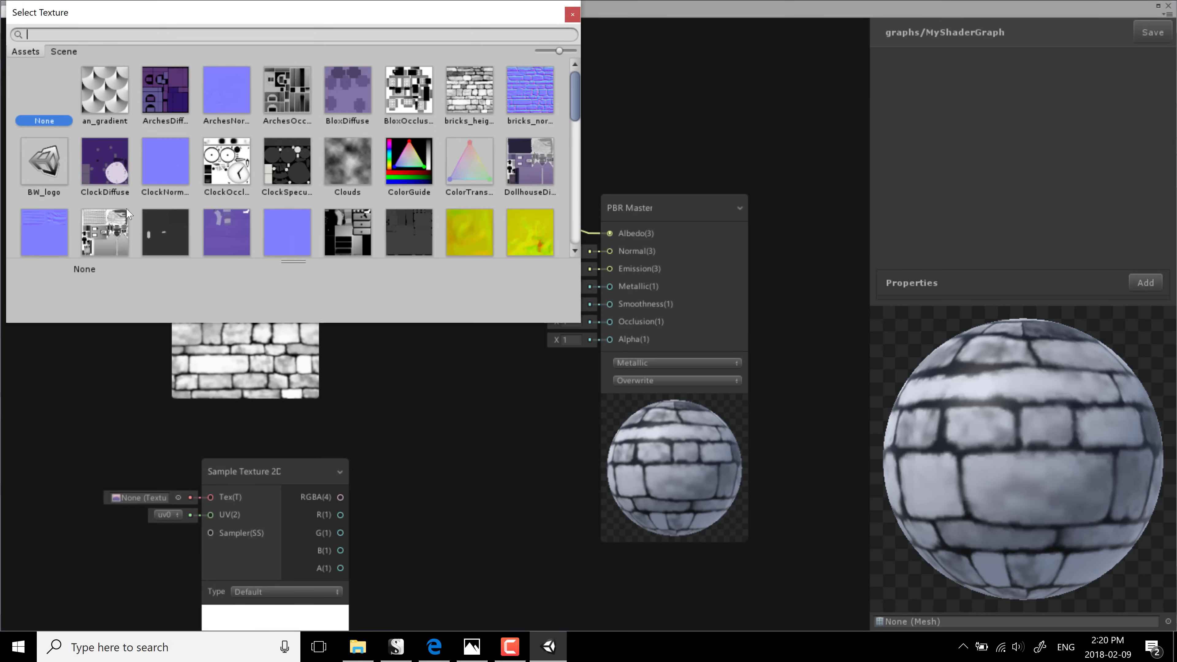
double_click(528, 95)
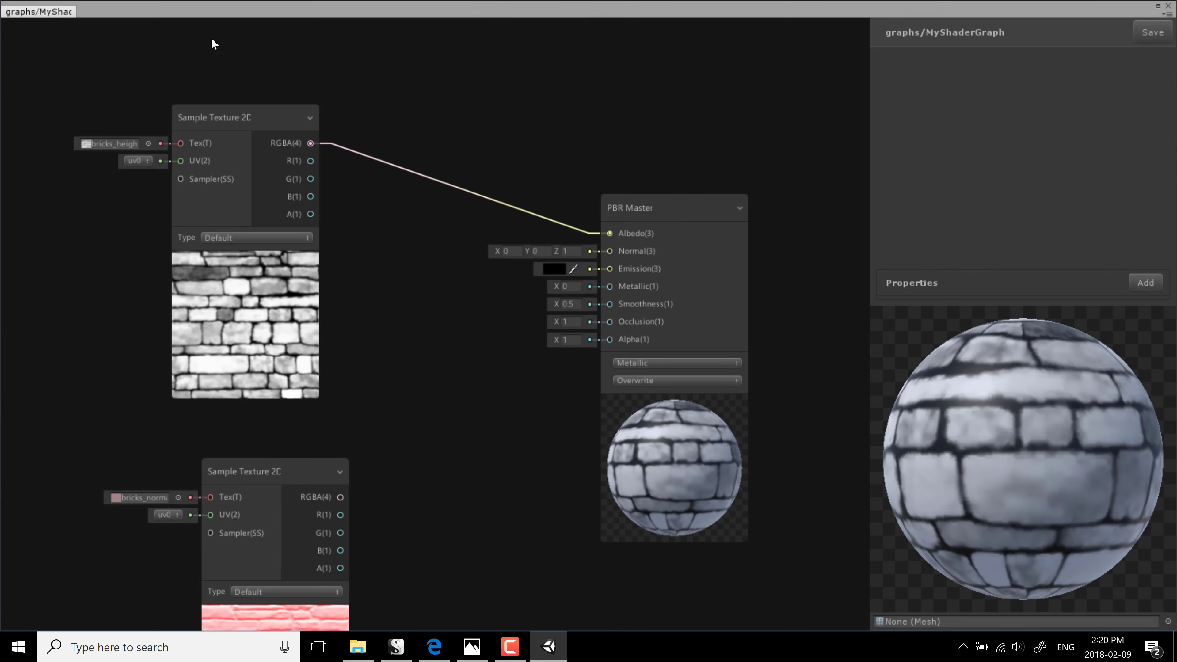
drag(299, 461, 221, 439)
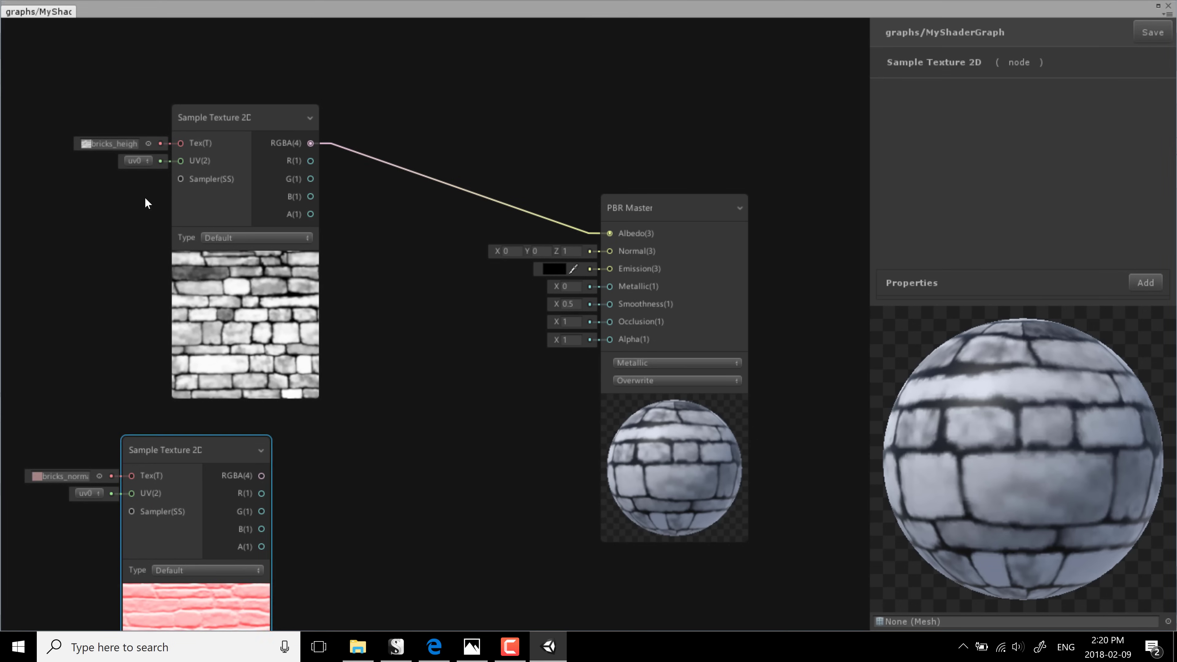
Step: Add a Normal Create node fed by the second texture node's RGBA output and place it between that node and the PBR Master
right_click(363, 317)
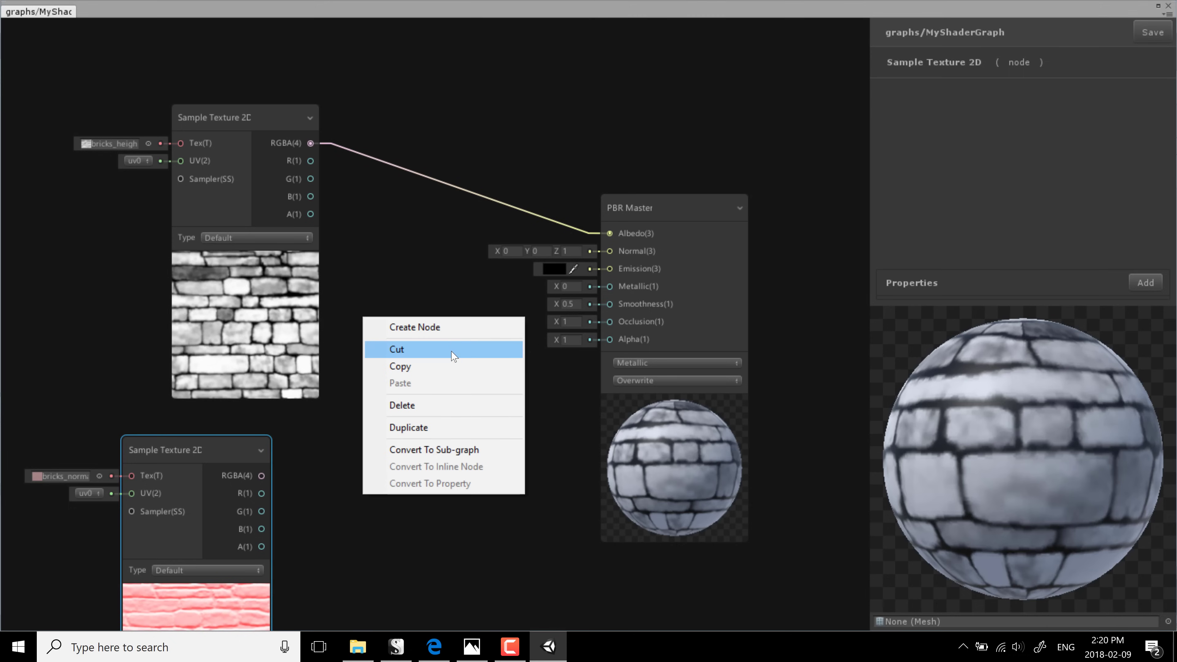
click(265, 475)
drag(261, 475, 327, 488)
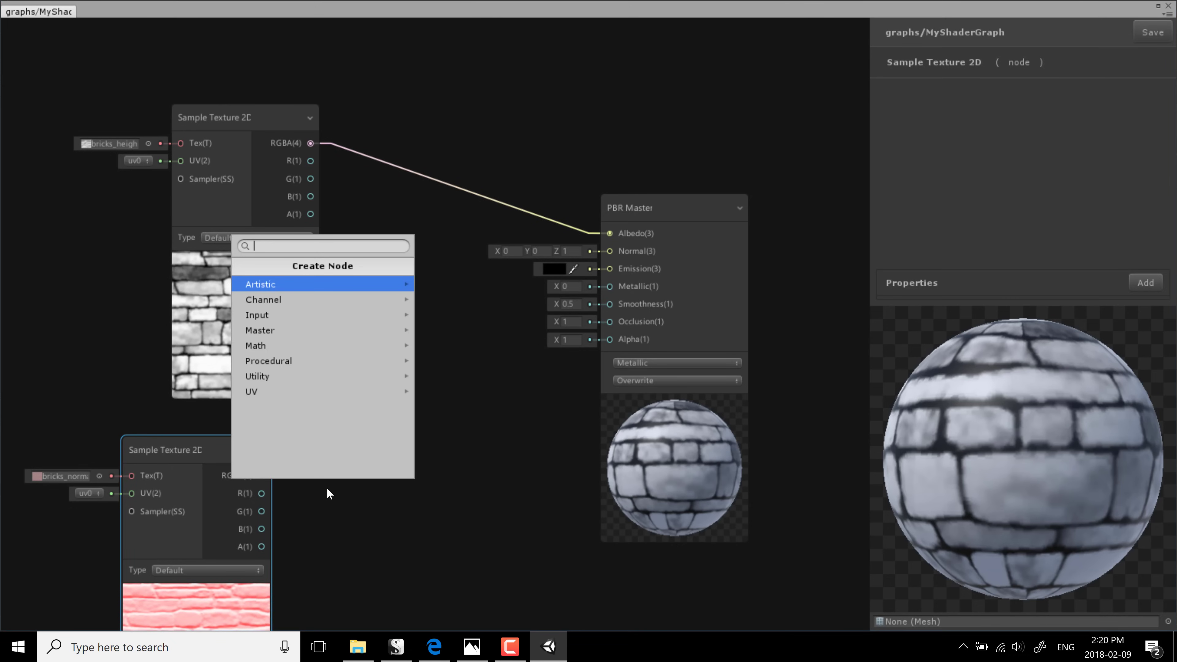
text(Norma)
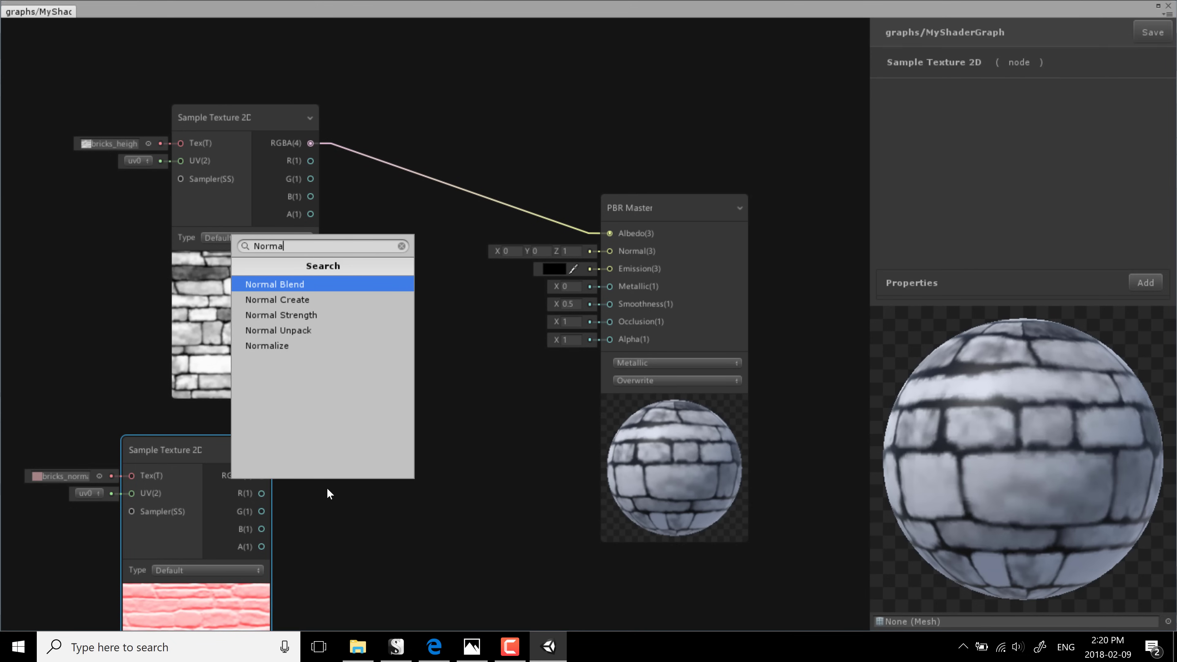
click(275, 301)
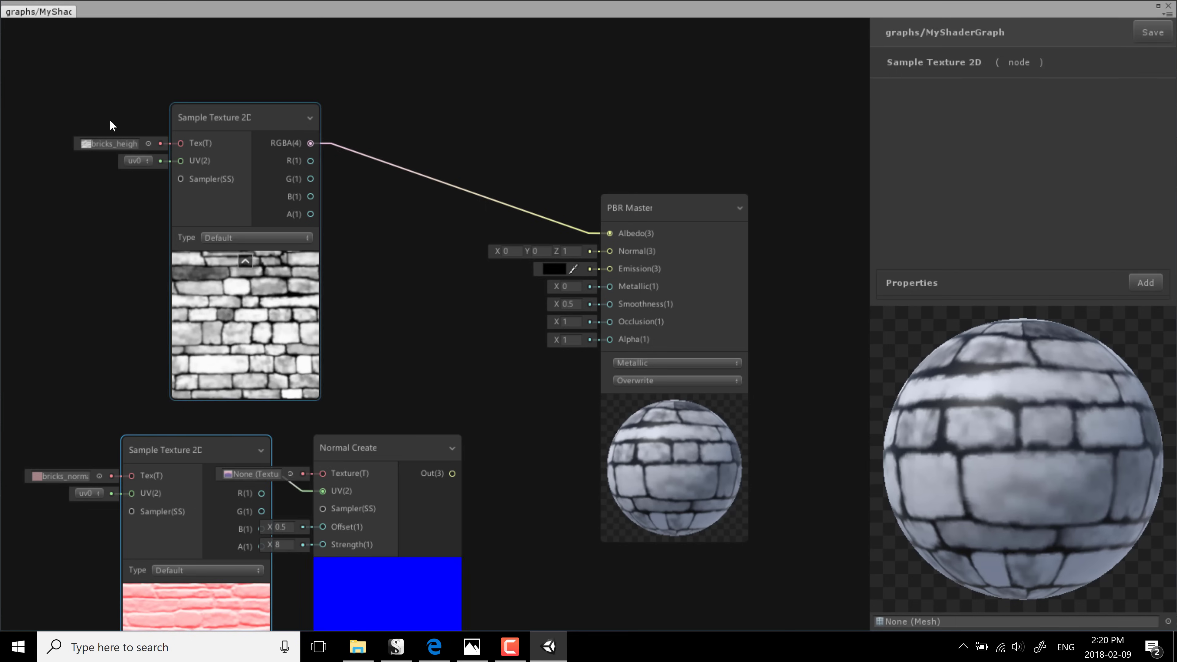
drag(377, 445, 433, 410)
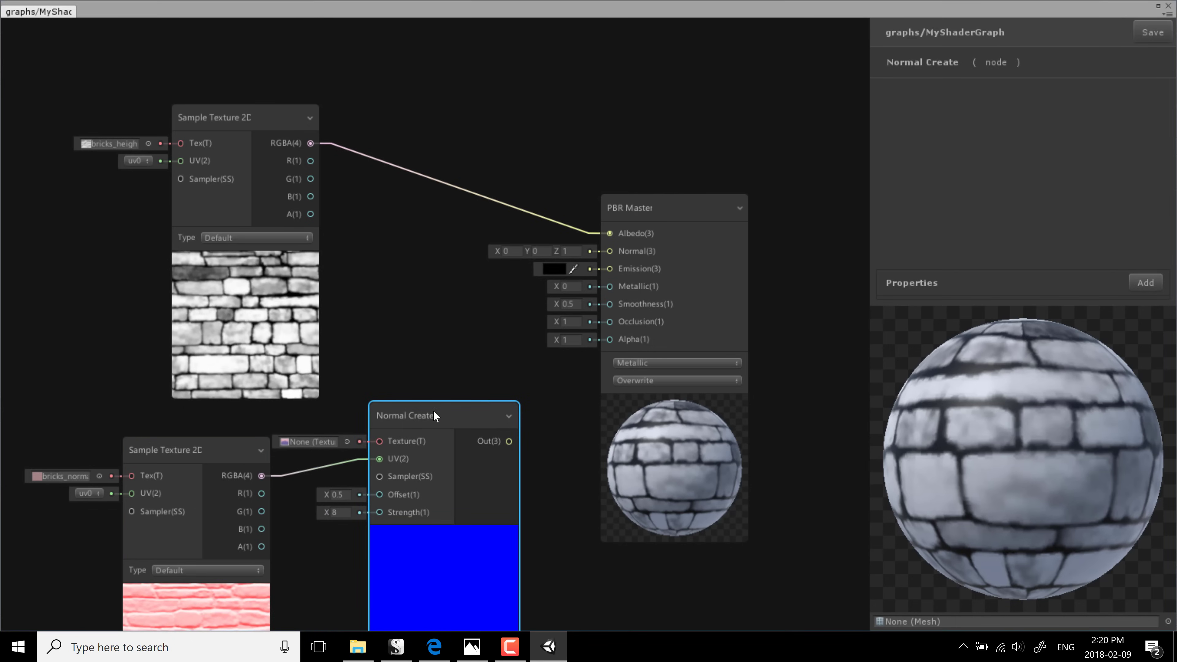
scroll(521, 531, down, 1)
scroll(509, 489, down, 1)
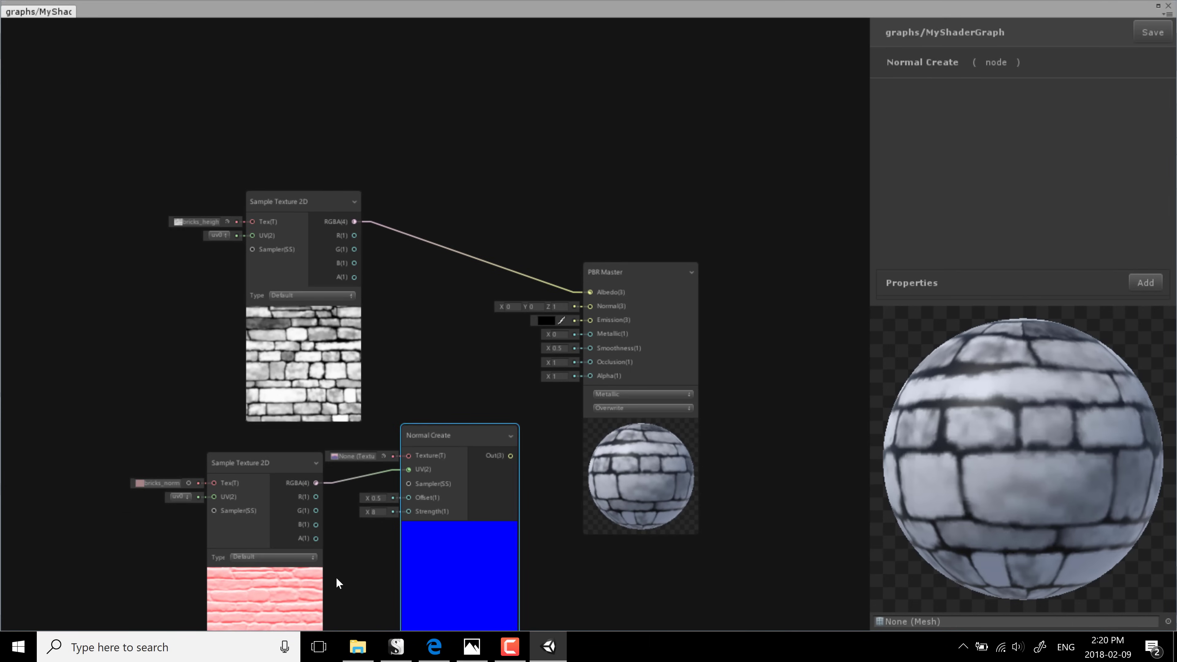
mouse_move(476, 557)
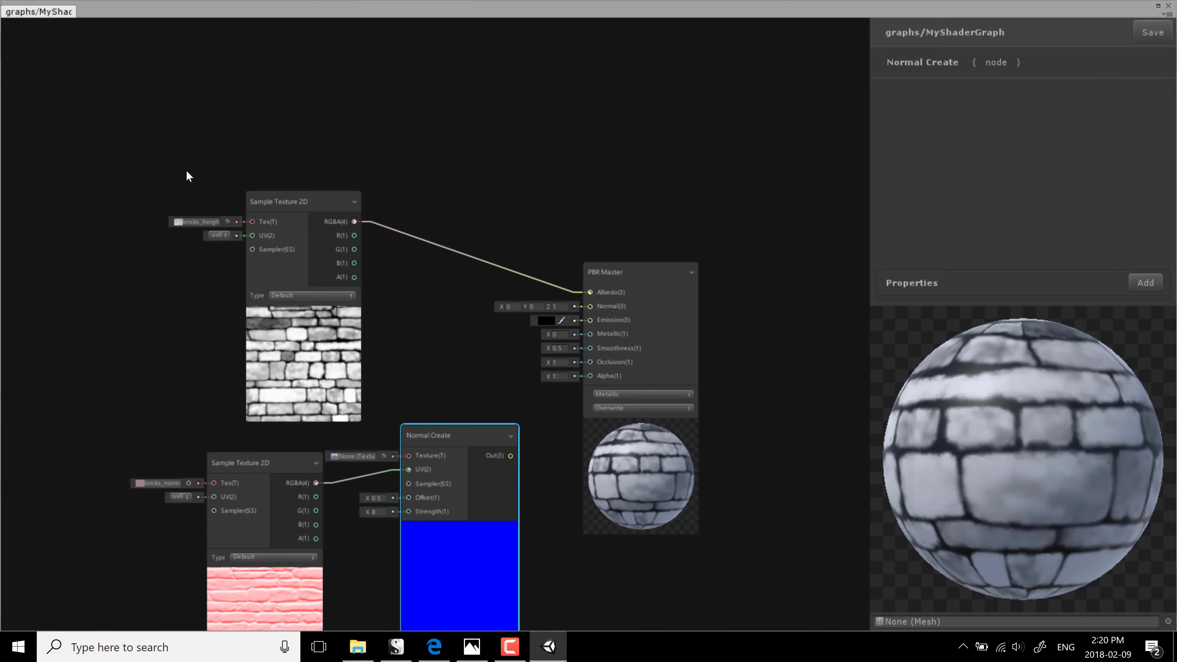
Step: Delete the Normal Create node from the graph
key(Delete)
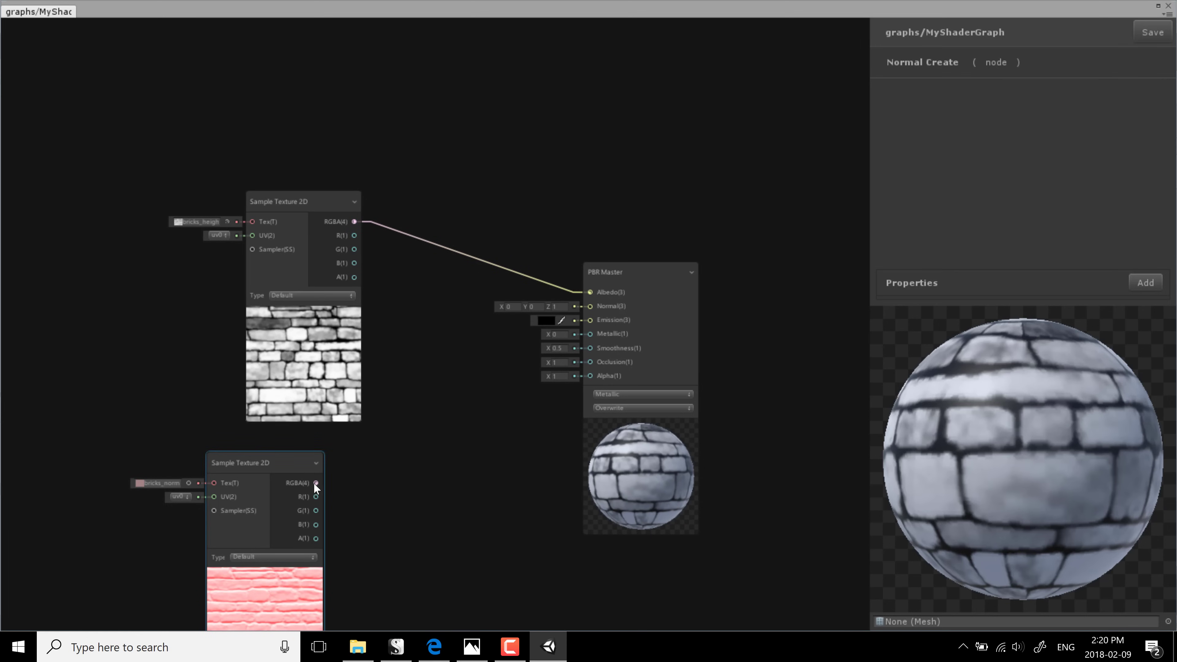
Step: Try a Normal Strength node on the second Sample Texture 2D node's RGBA output, then delete it
drag(316, 483, 374, 487)
text(N)
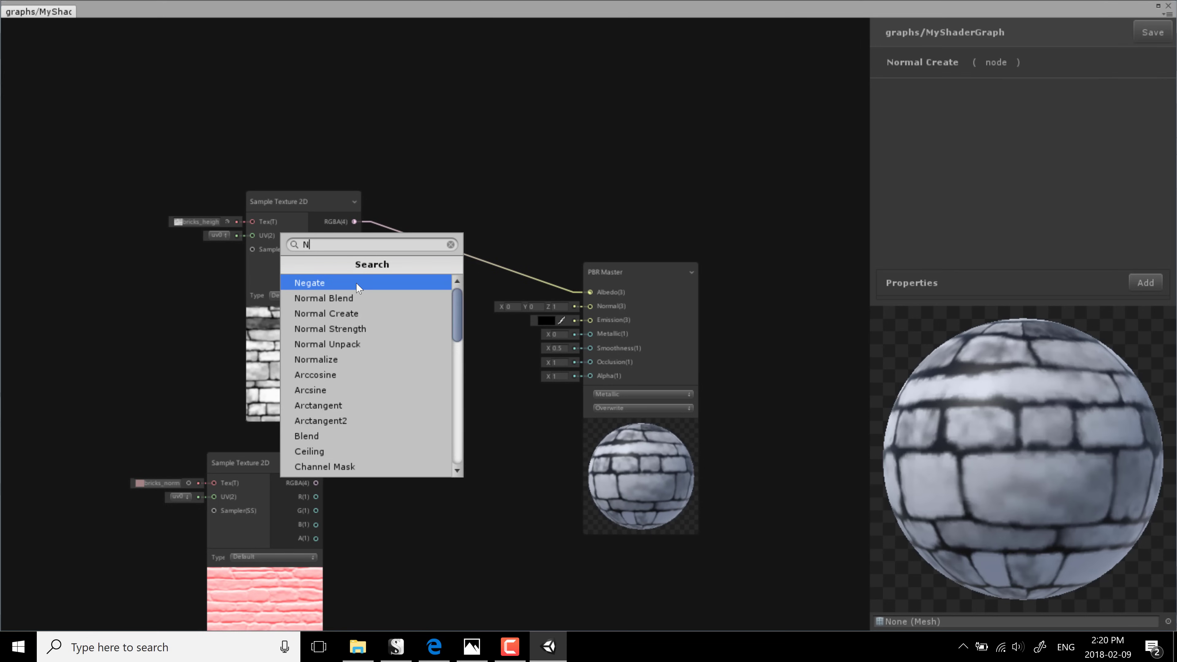
text(ormal)
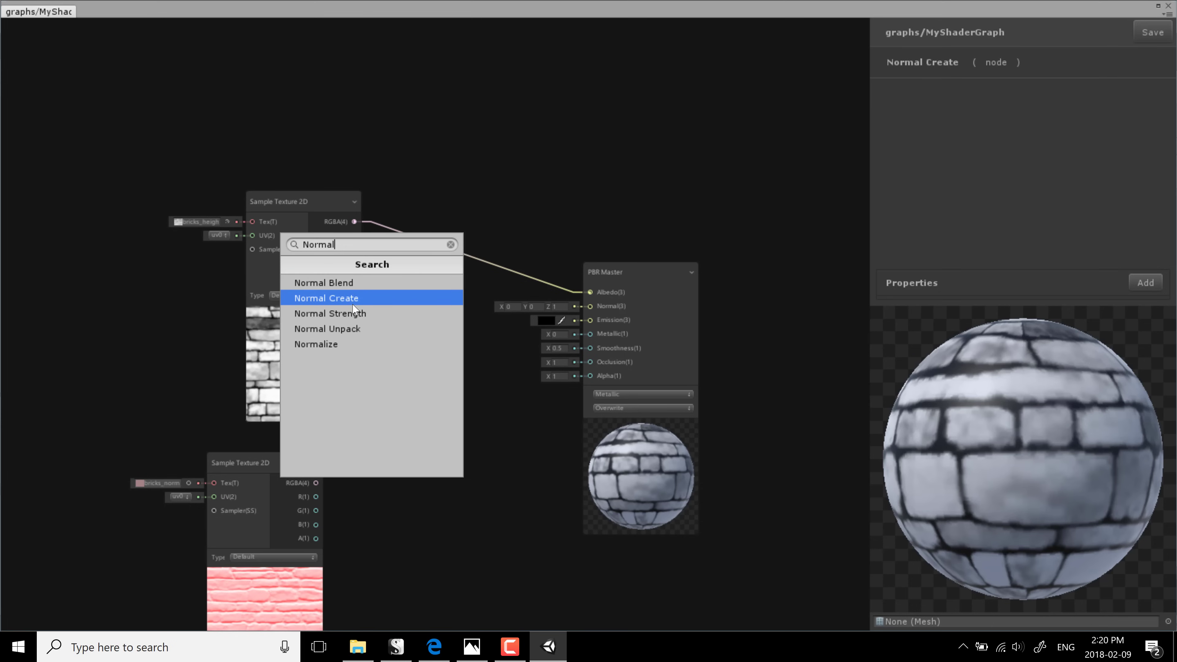
click(333, 314)
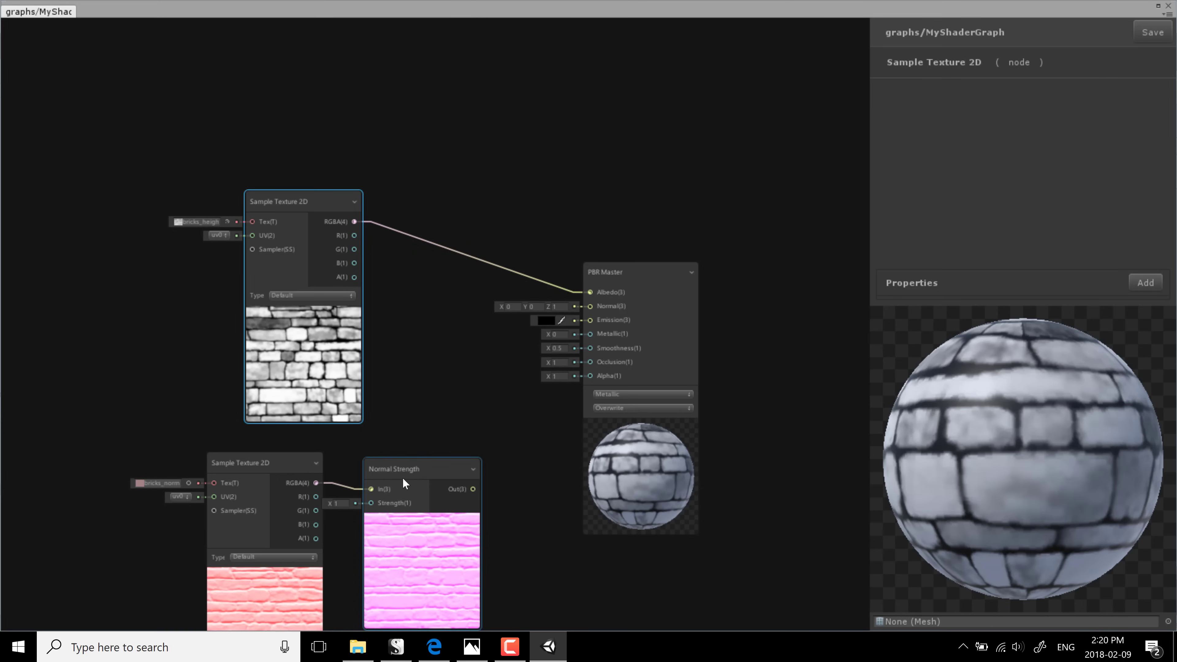
click(403, 479)
key(Delete)
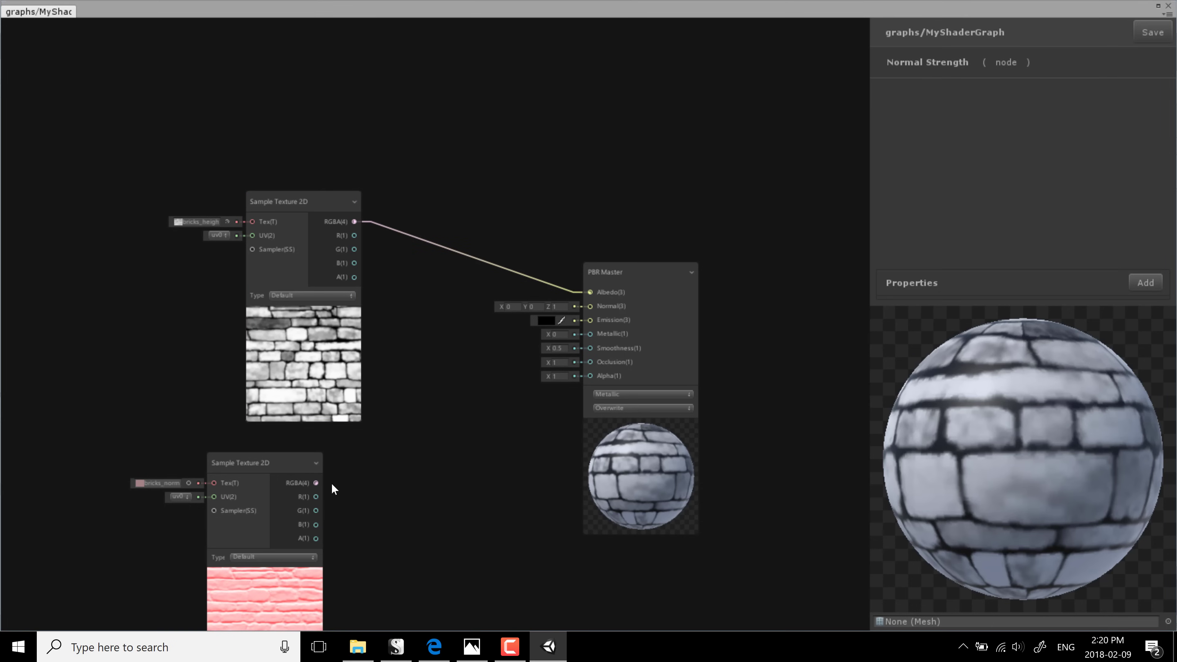
Step: Try a Normalize node on the second Sample Texture 2D node's RGBA output and remove it again
drag(316, 483, 366, 486)
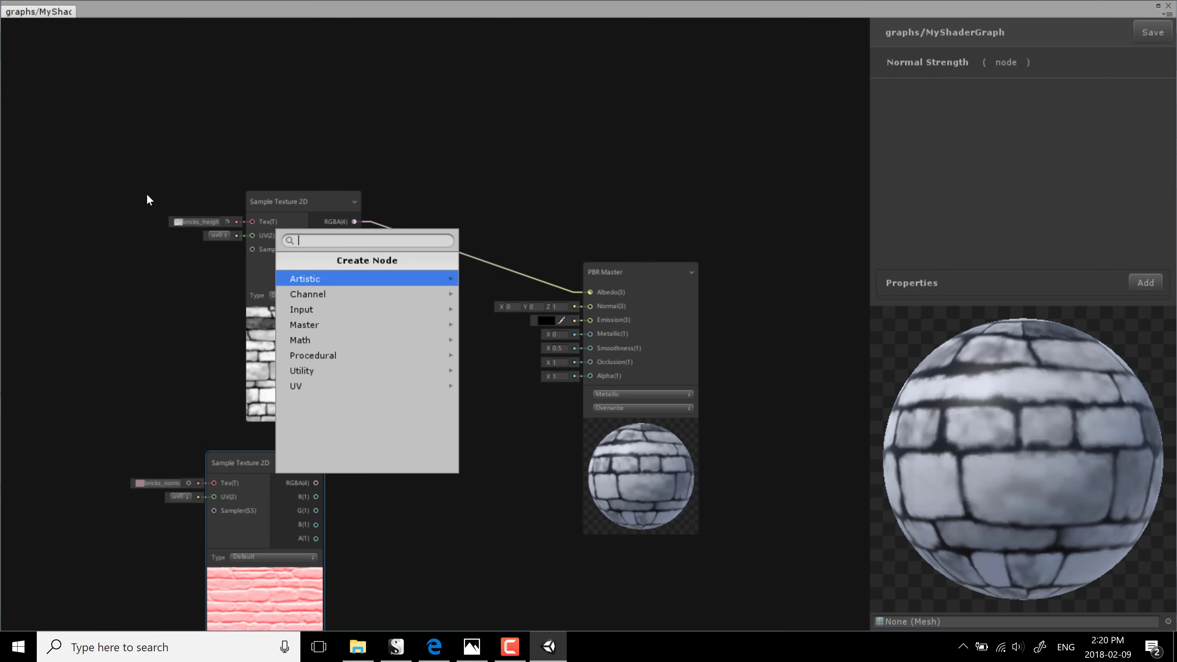
text(Normal)
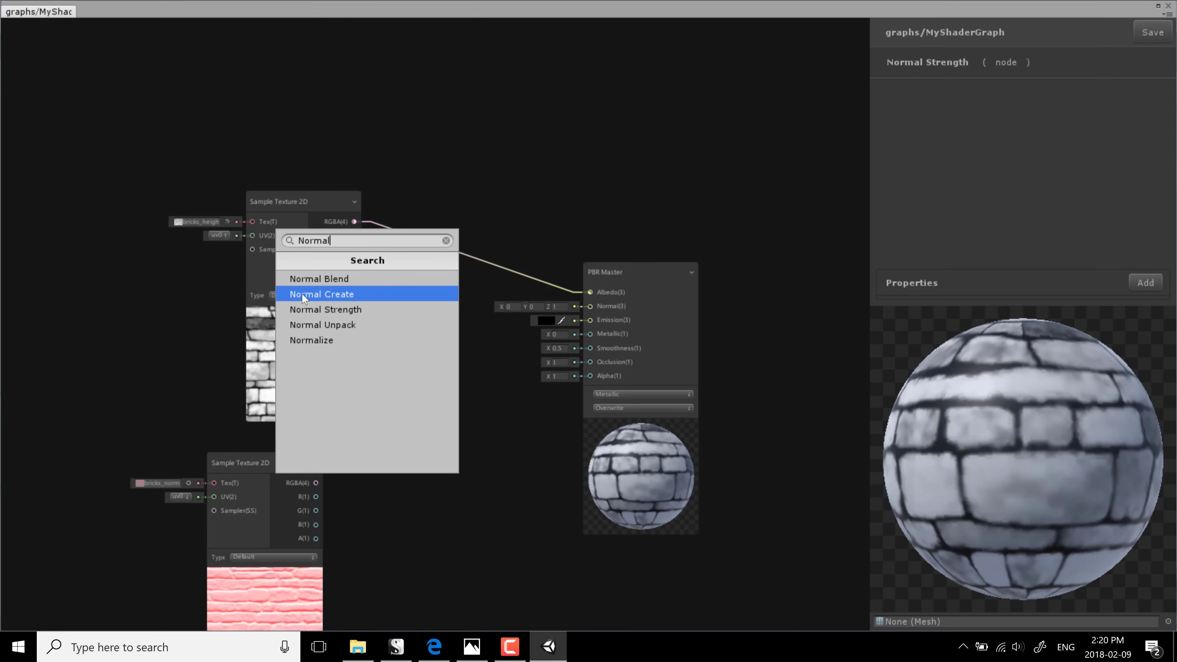
click(311, 340)
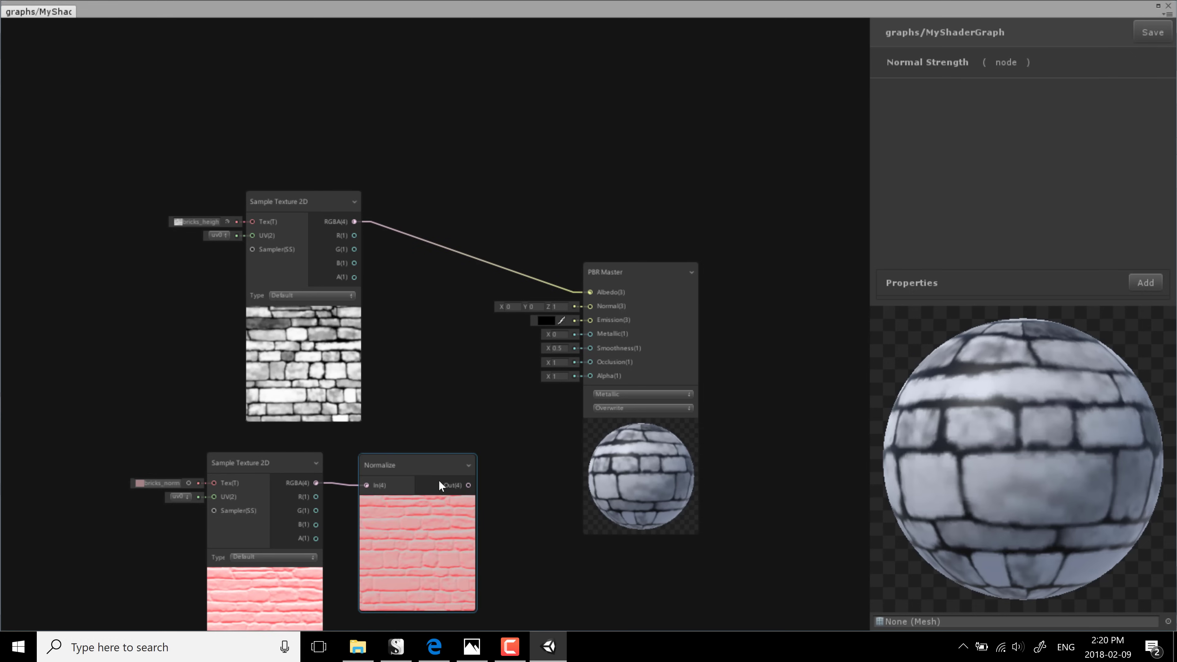
click(441, 470)
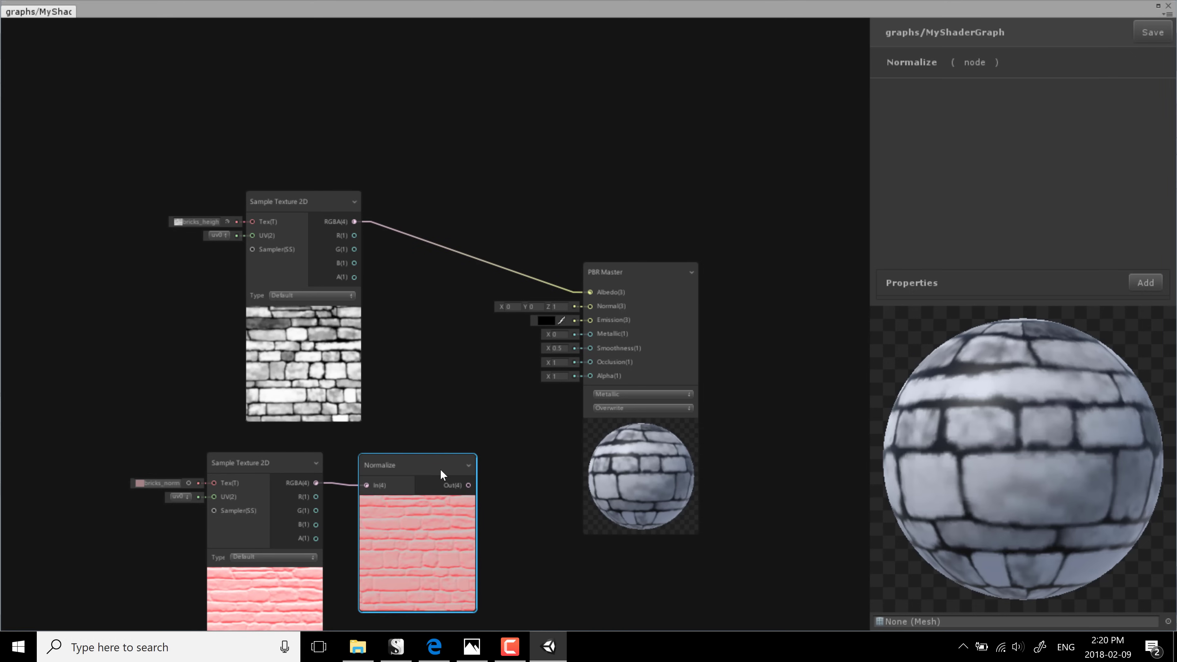
key(Delete)
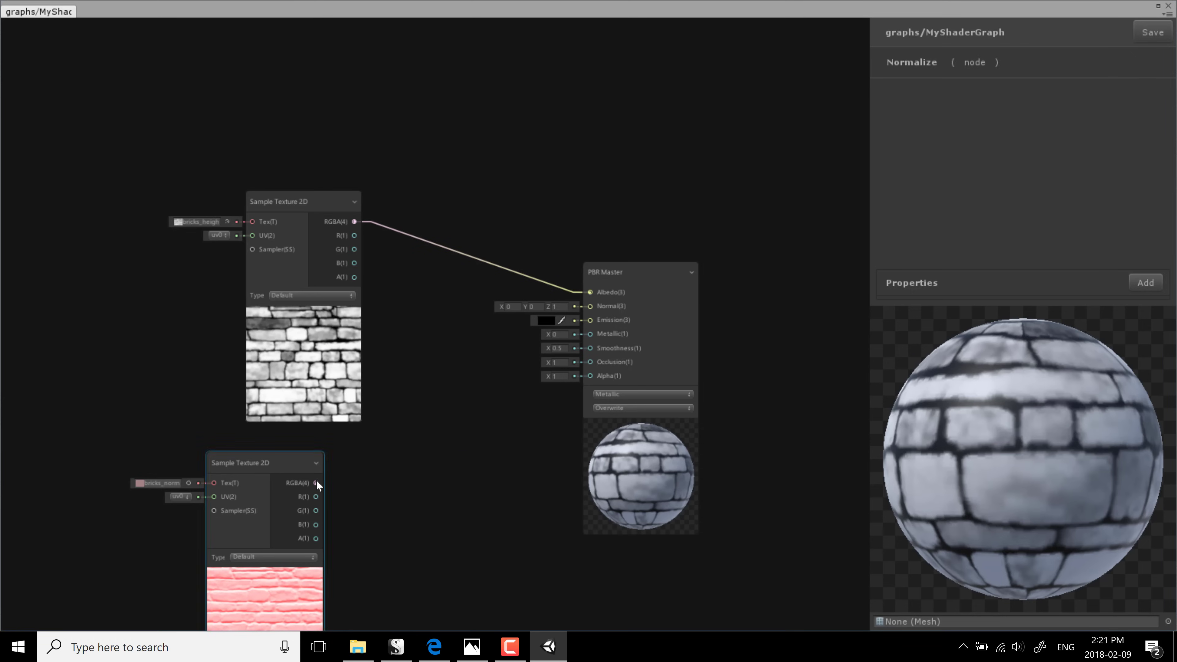
Step: Try a Normal Blend node between the second texture node and the PBR Master's Normal input, and delete it
drag(350, 508, 350, 509)
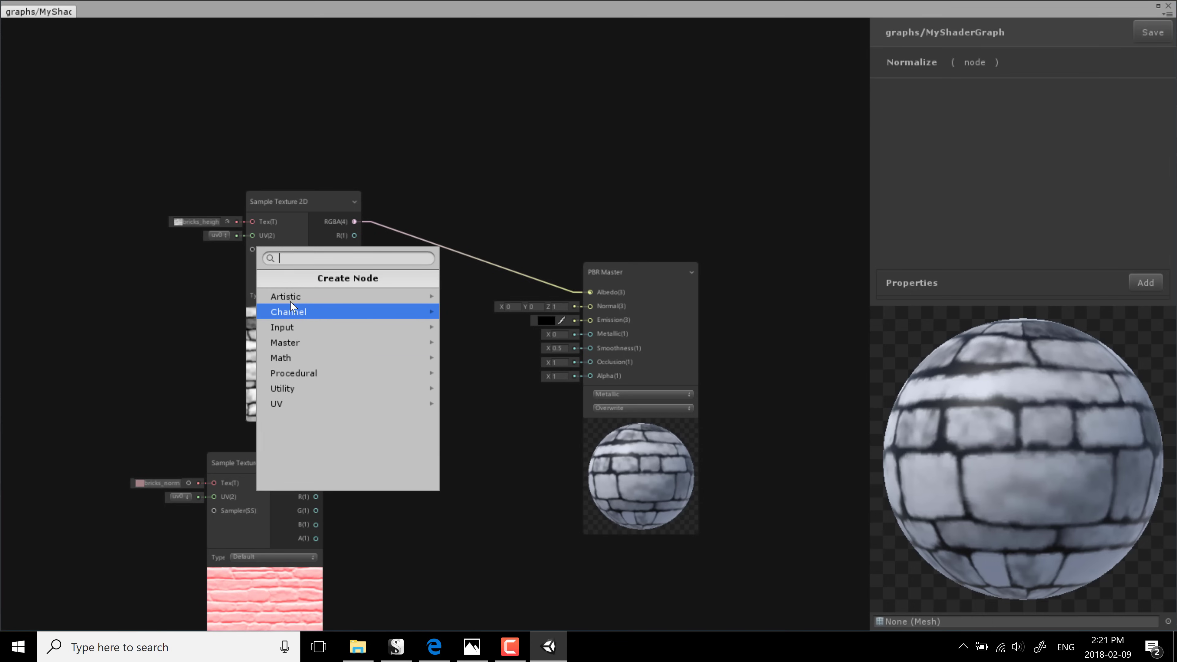
text(Norm)
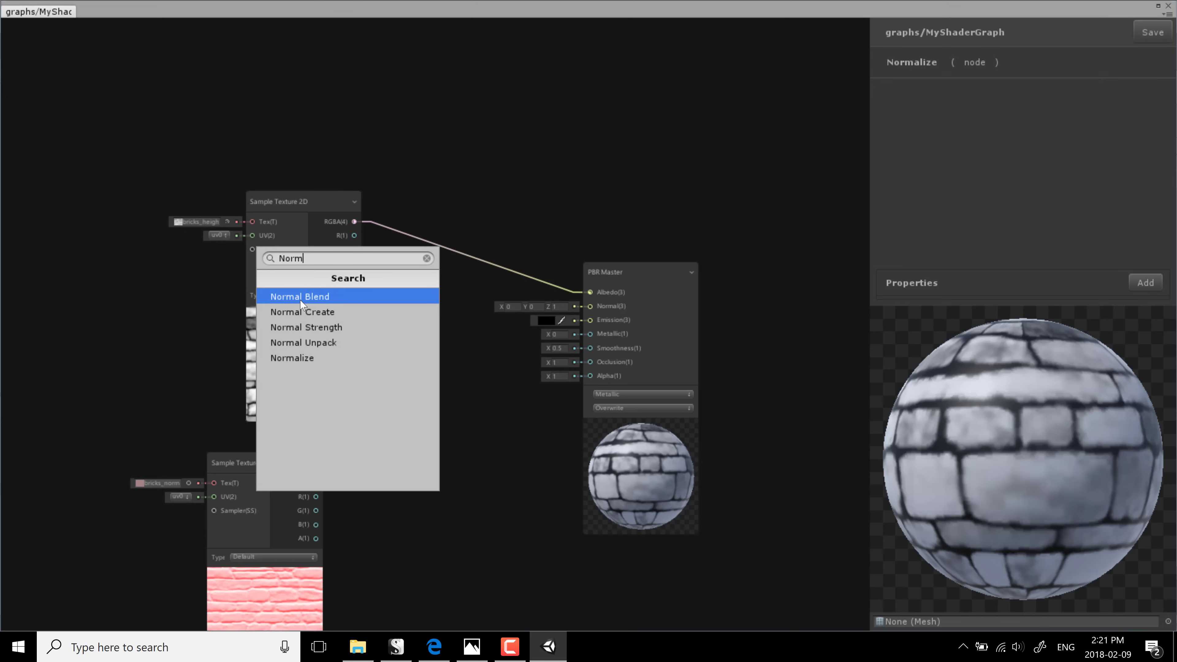
click(300, 301)
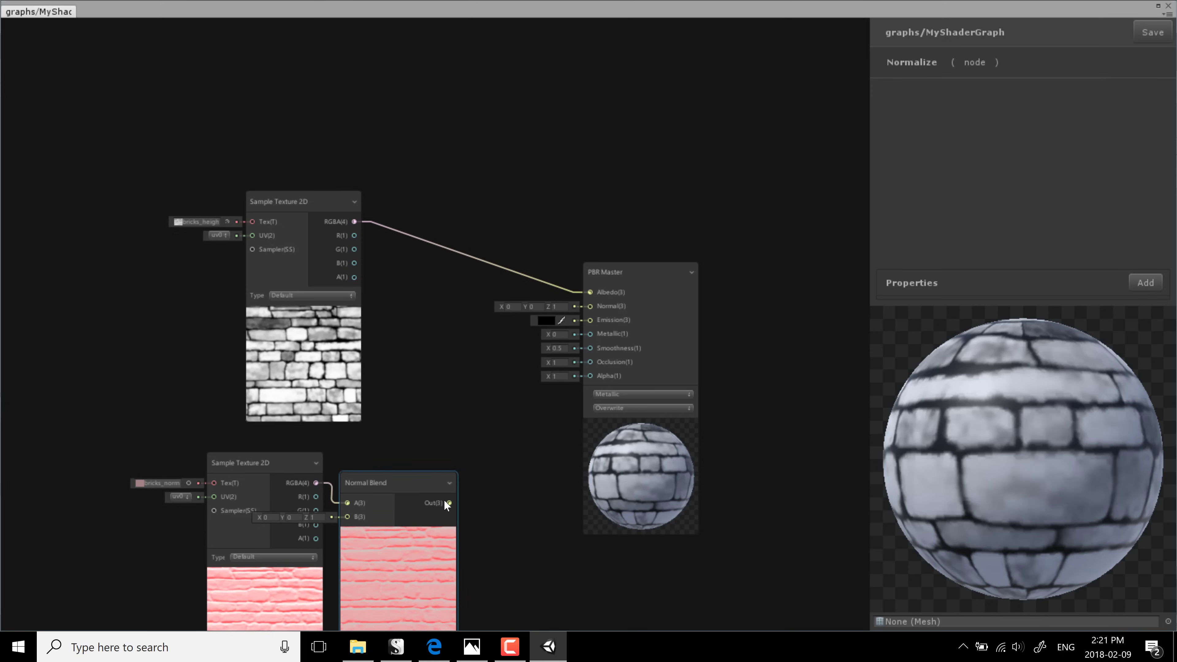
drag(444, 502, 587, 307)
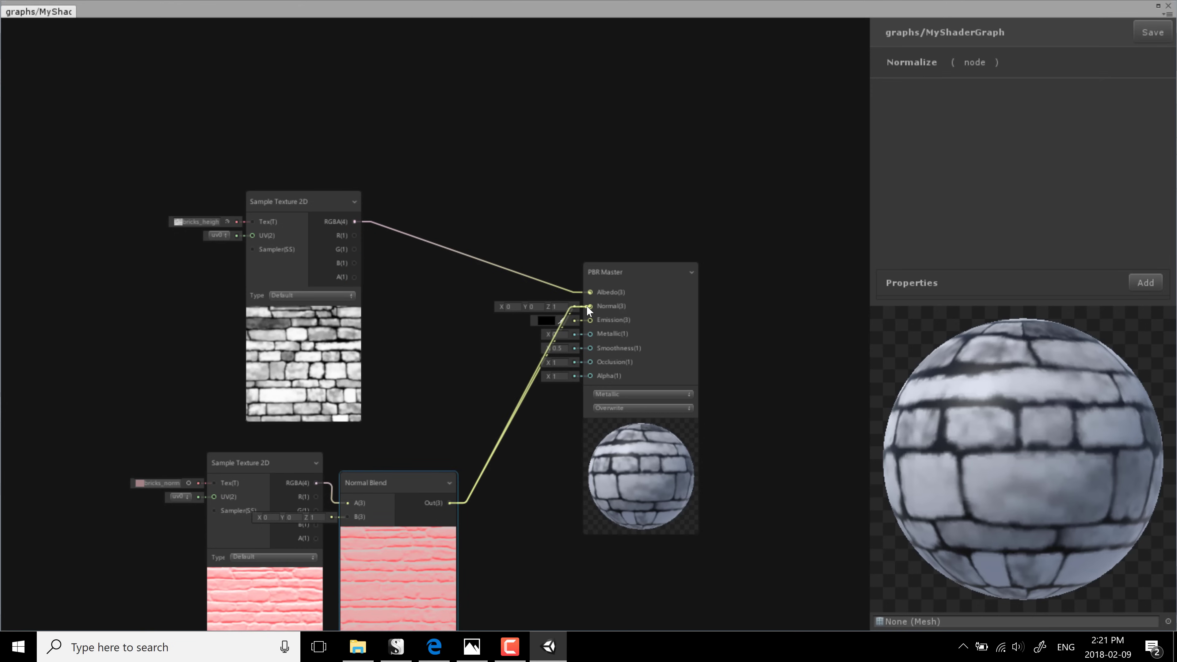
drag(396, 482, 437, 466)
key(Delete)
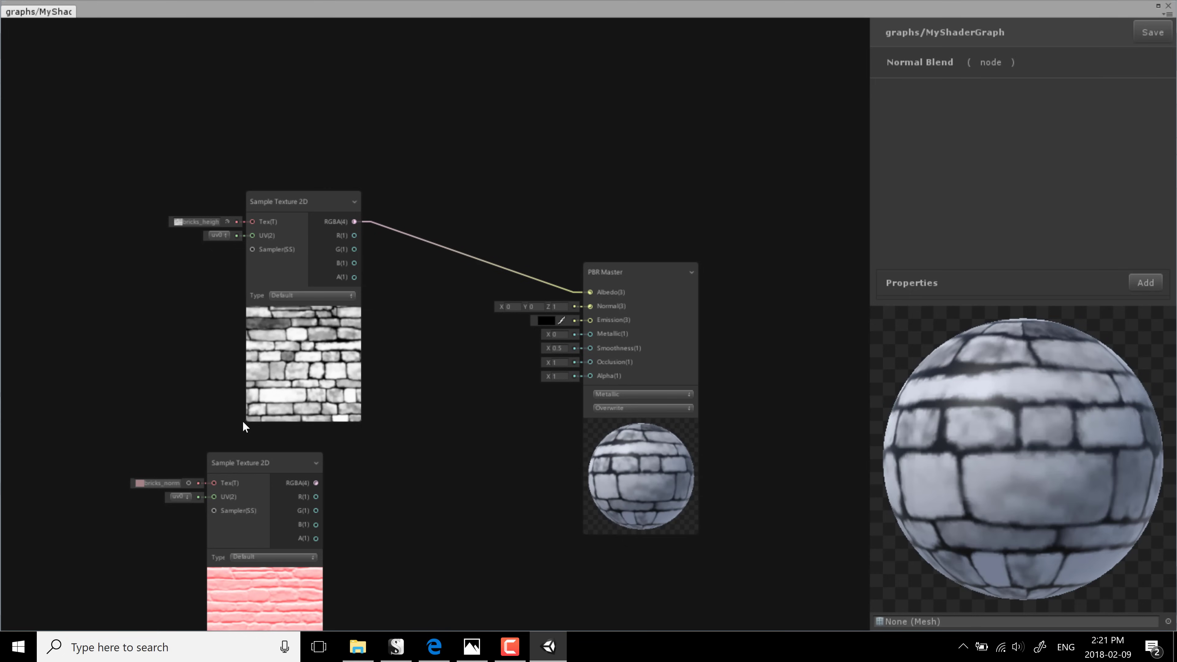
Step: Set the type of the second Sample Texture 2D node to Normal
click(264, 484)
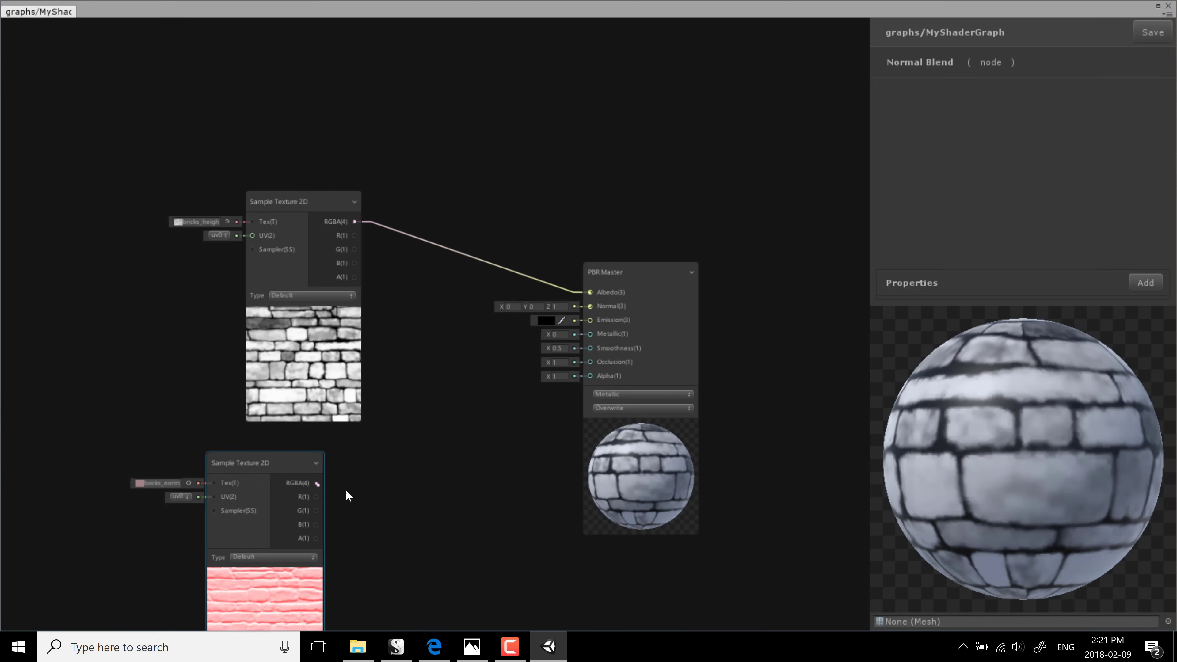
drag(367, 499, 366, 499)
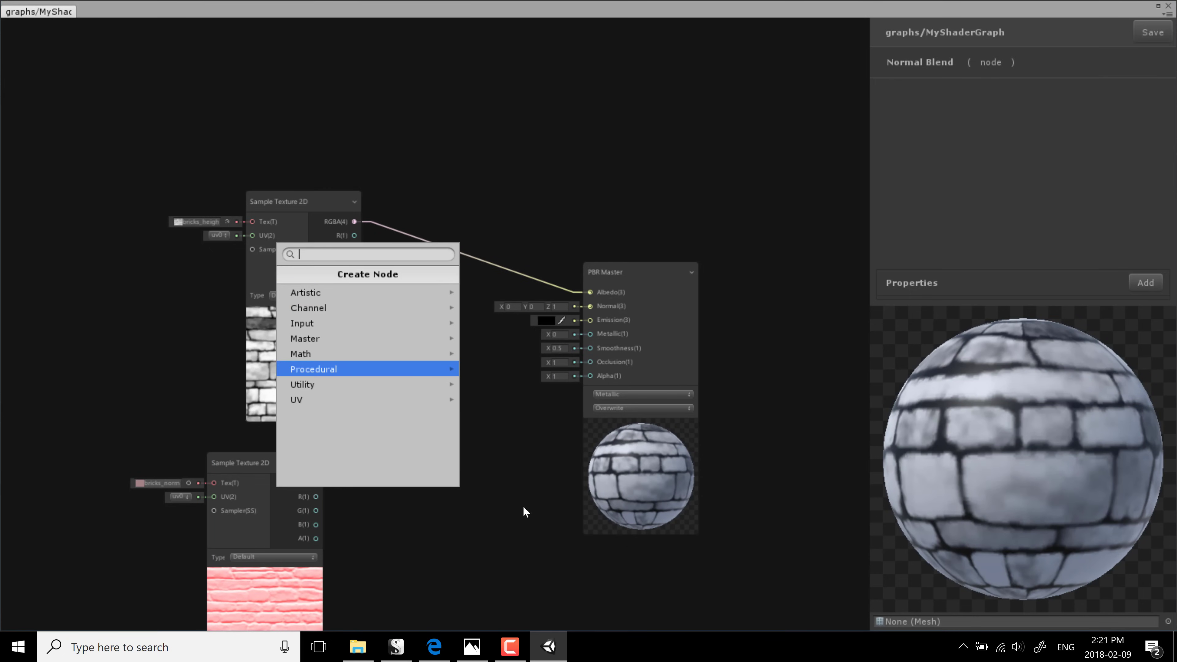
key(Escape)
click(278, 556)
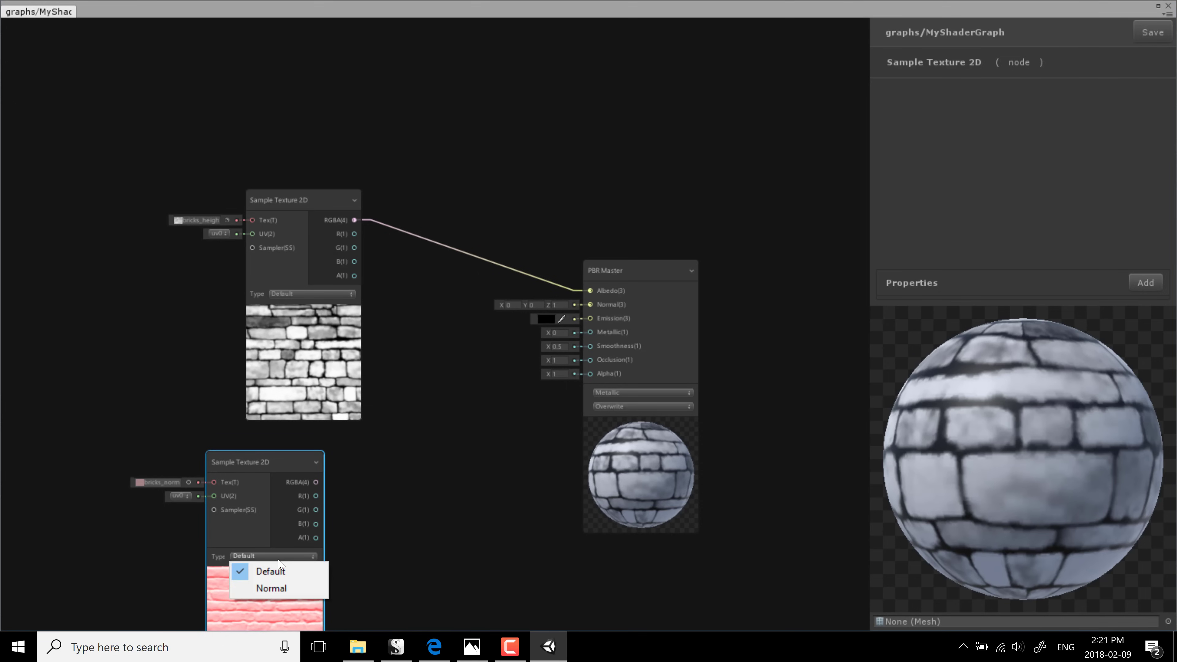
click(278, 588)
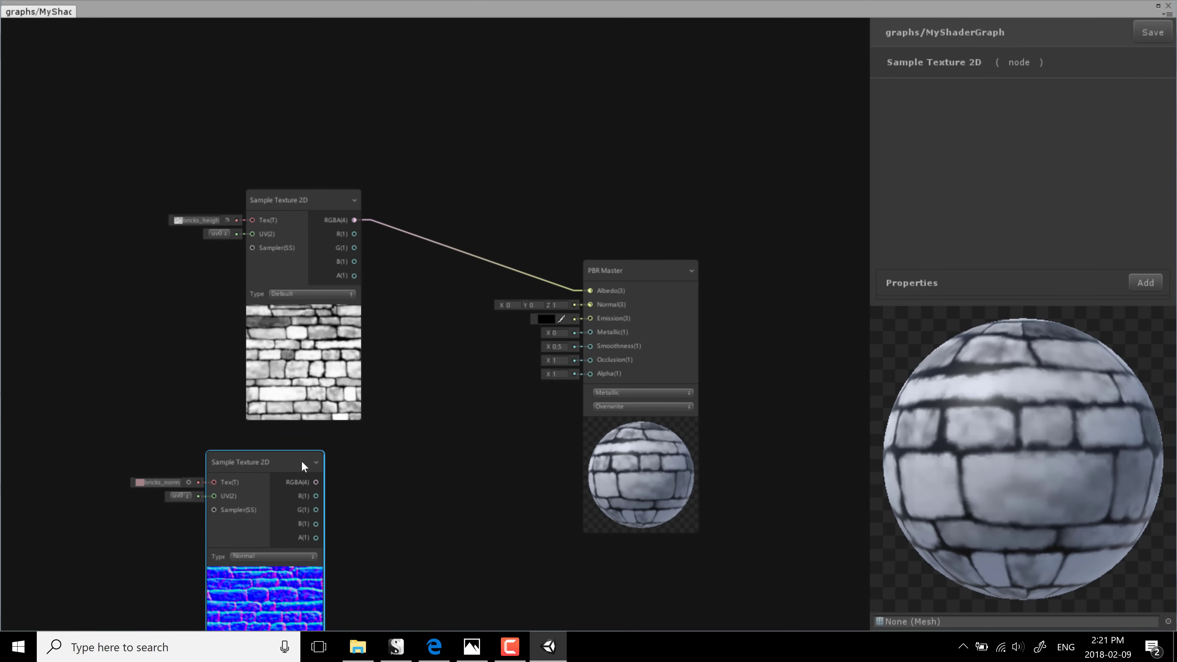
Step: Add a Normal Strength node fed by the second texture node's RGBA output and move it further right
drag(318, 482, 374, 498)
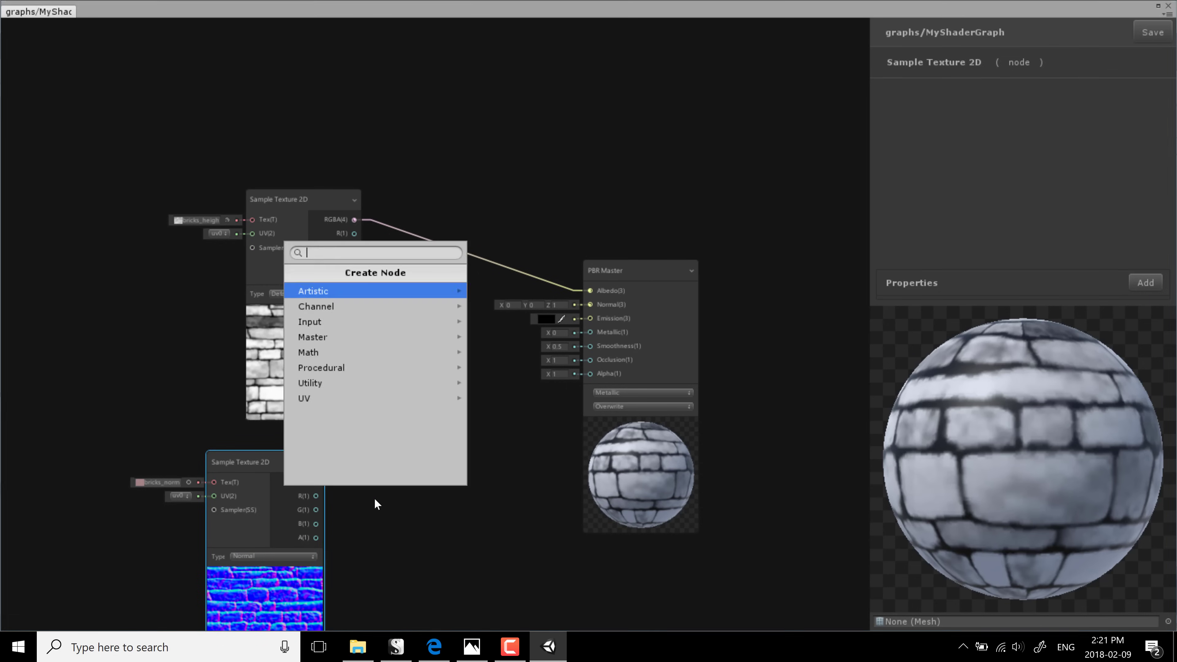
text(Normal)
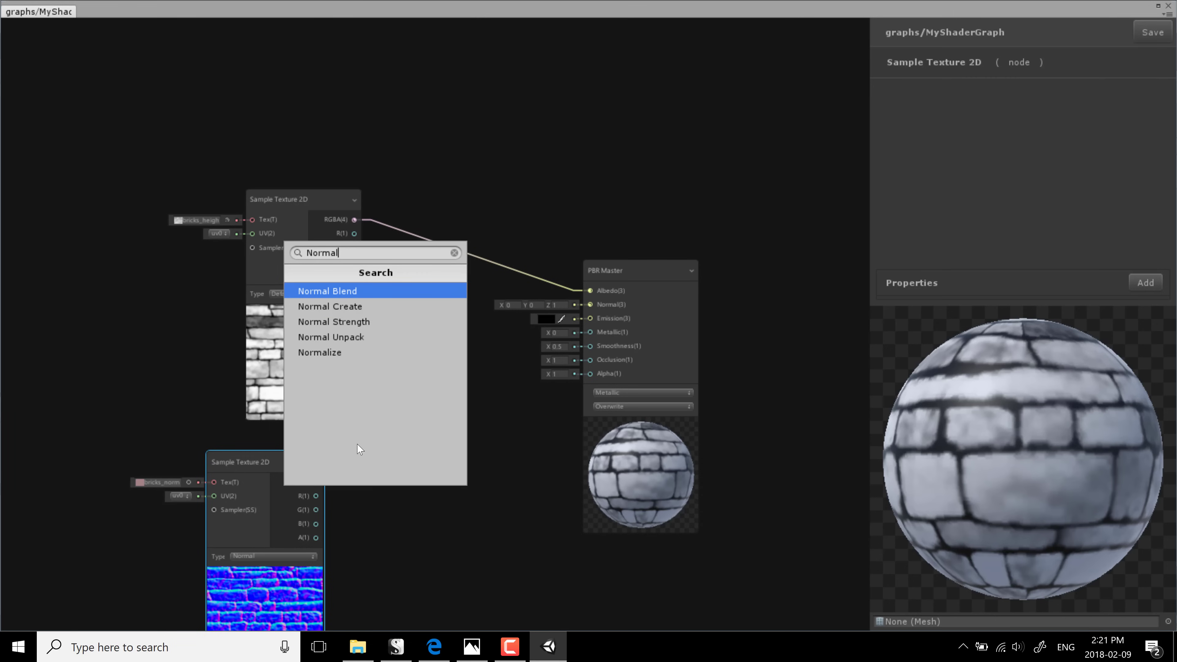
click(324, 322)
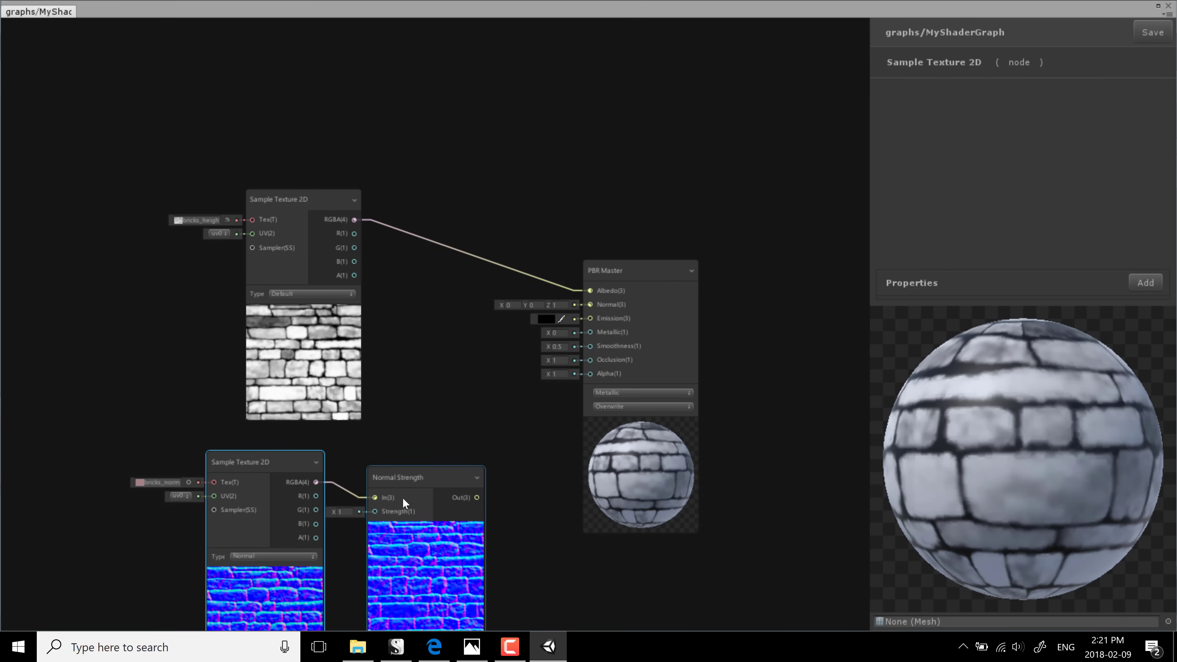
drag(405, 482, 445, 481)
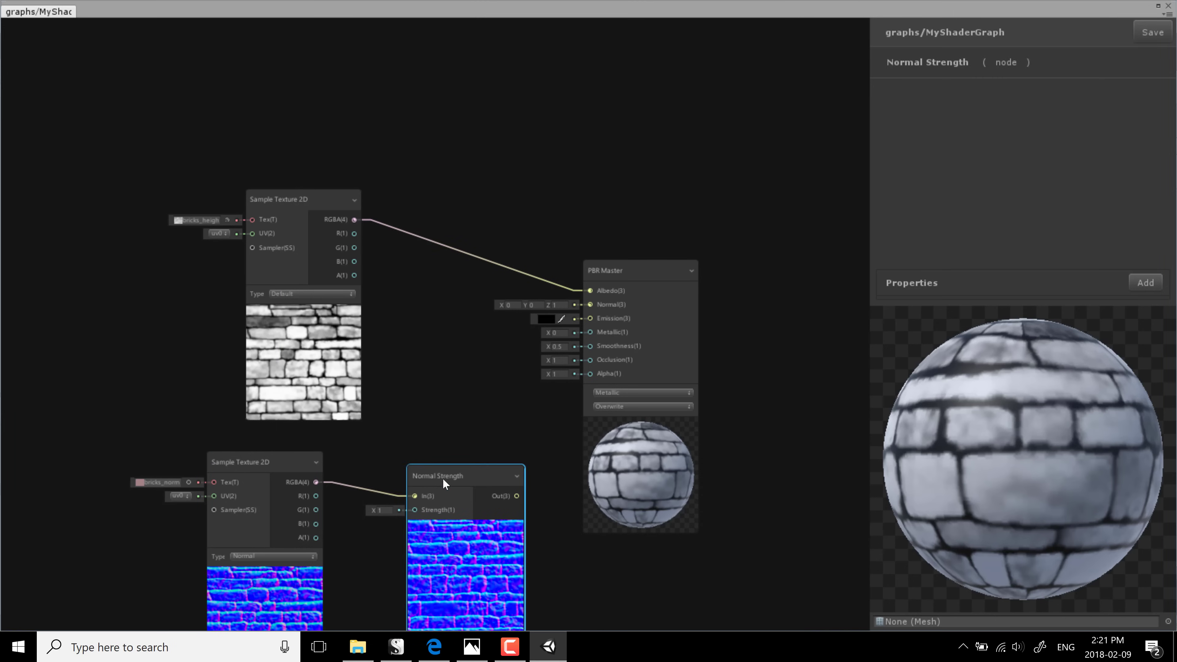
Step: Set the Normal Strength node's Strength to 0.5
click(389, 510)
text(0)
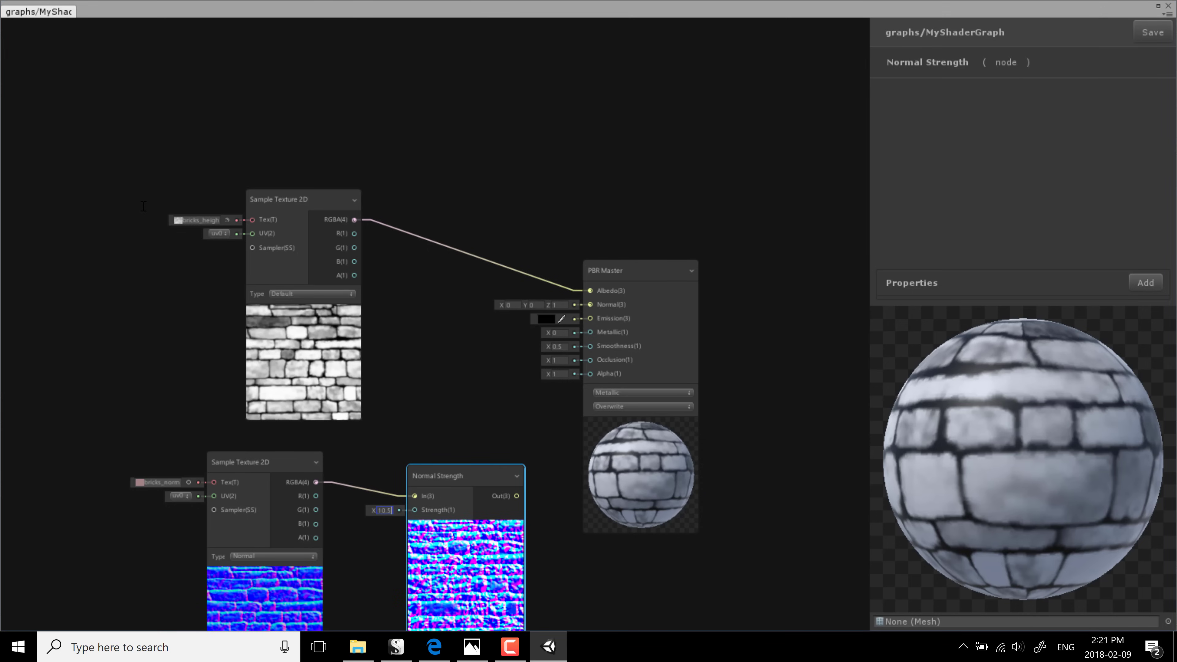
text(.5)
key(BackSpace)
key(BackSpace)
key(BackSpace)
key(BackSpace)
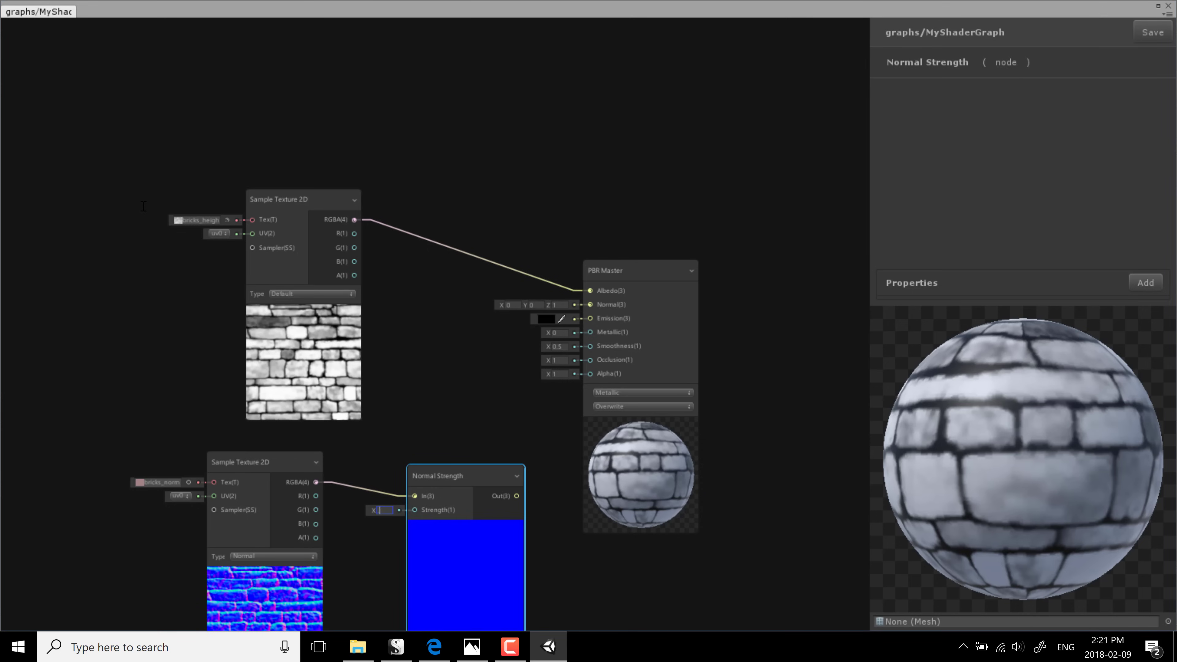
text(0.5)
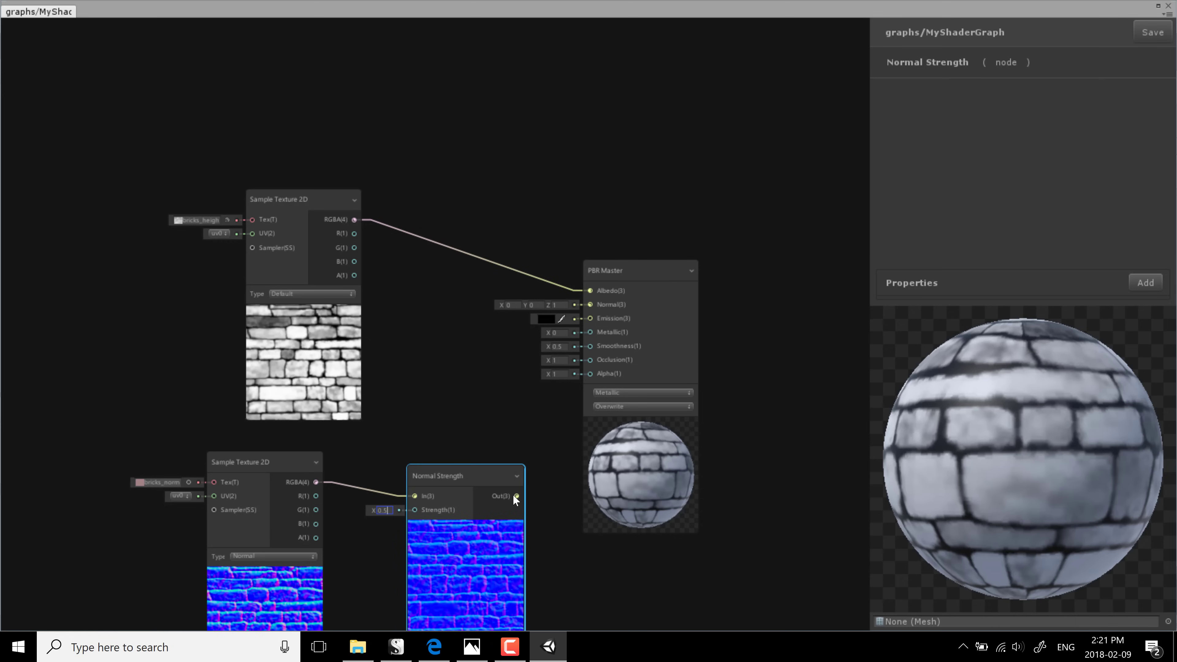
Step: Connect the Normal Strength output to the PBR Master's Normal input and move the PBR Master further right
drag(516, 496, 590, 304)
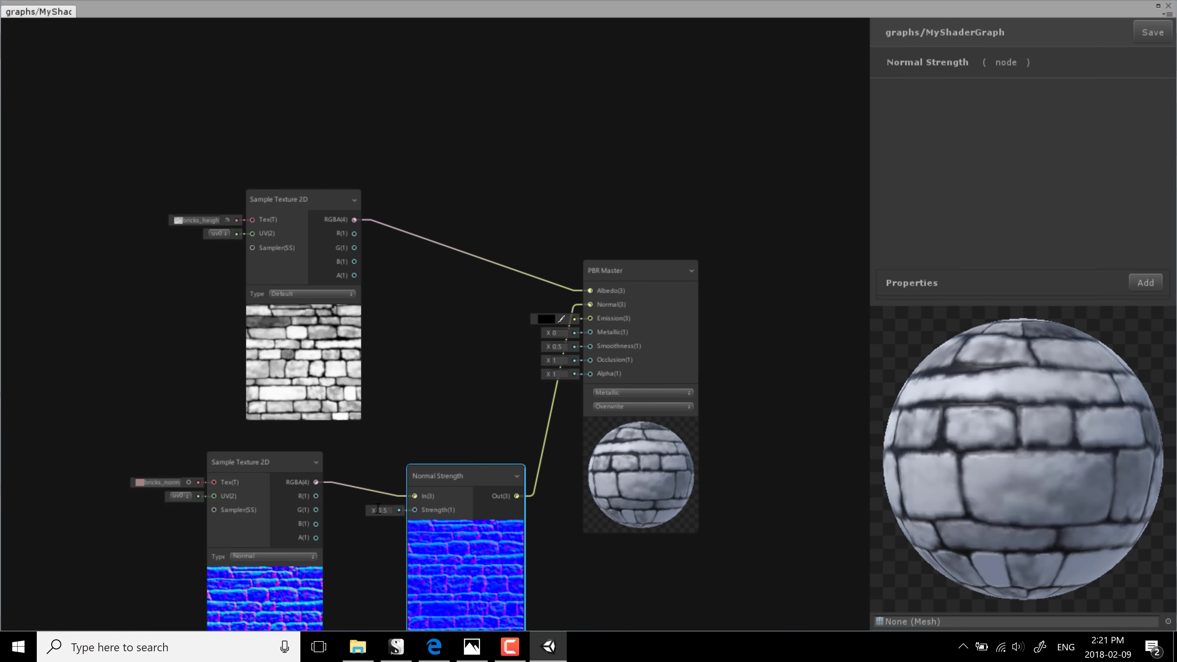
mouse_move(292, 317)
drag(624, 274, 717, 279)
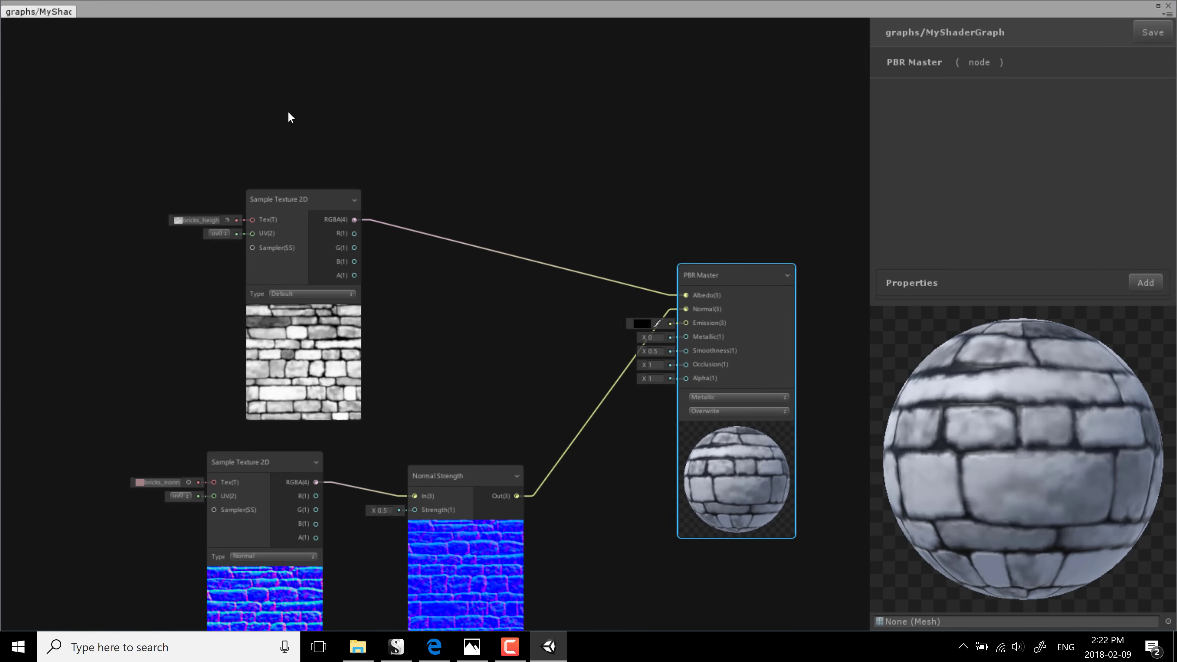
Step: Add a Simple Noise node above the first texture node and connect its output to the PBR Master's Metallic input
right_click(403, 93)
click(456, 104)
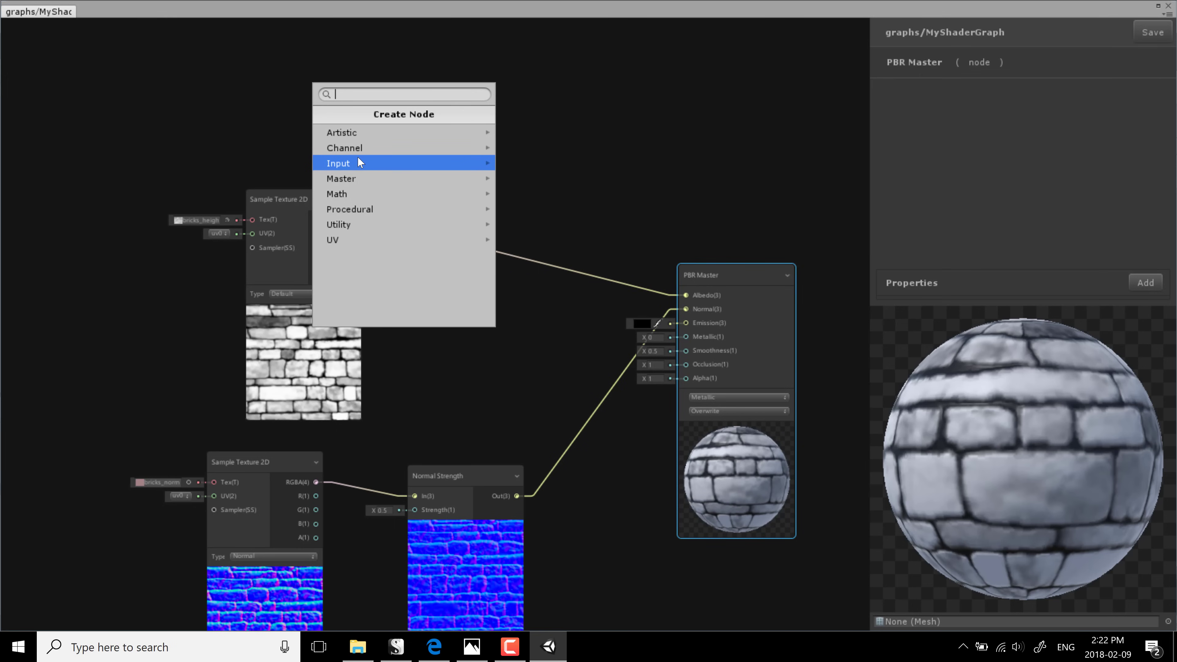
click(366, 209)
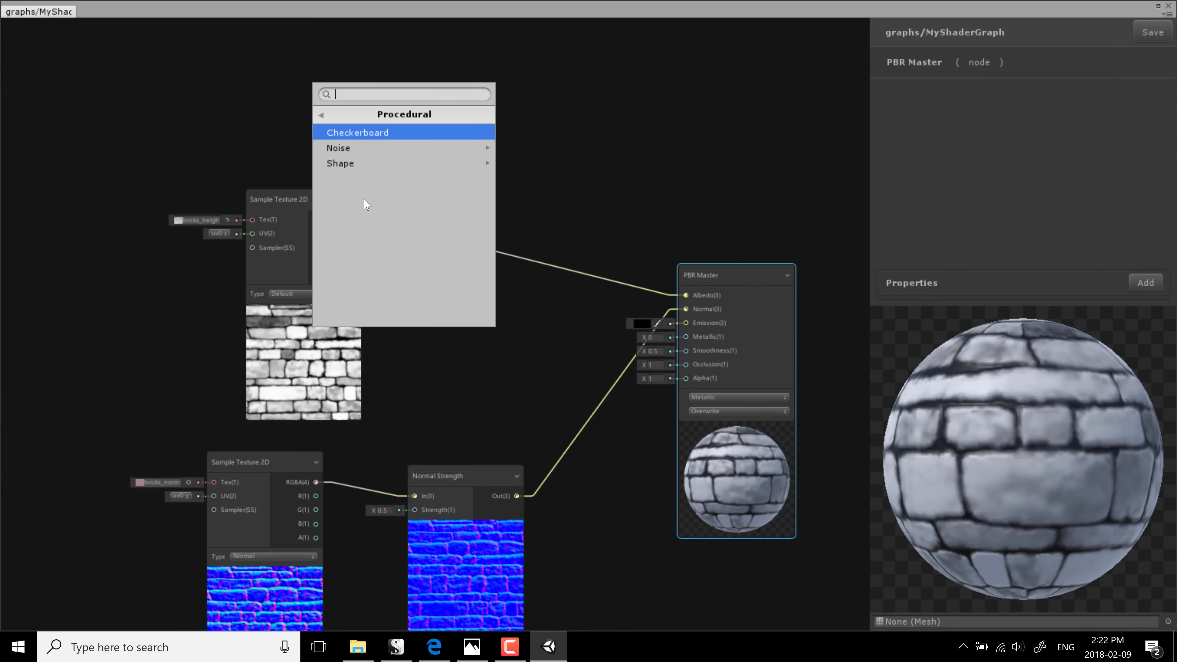
click(353, 148)
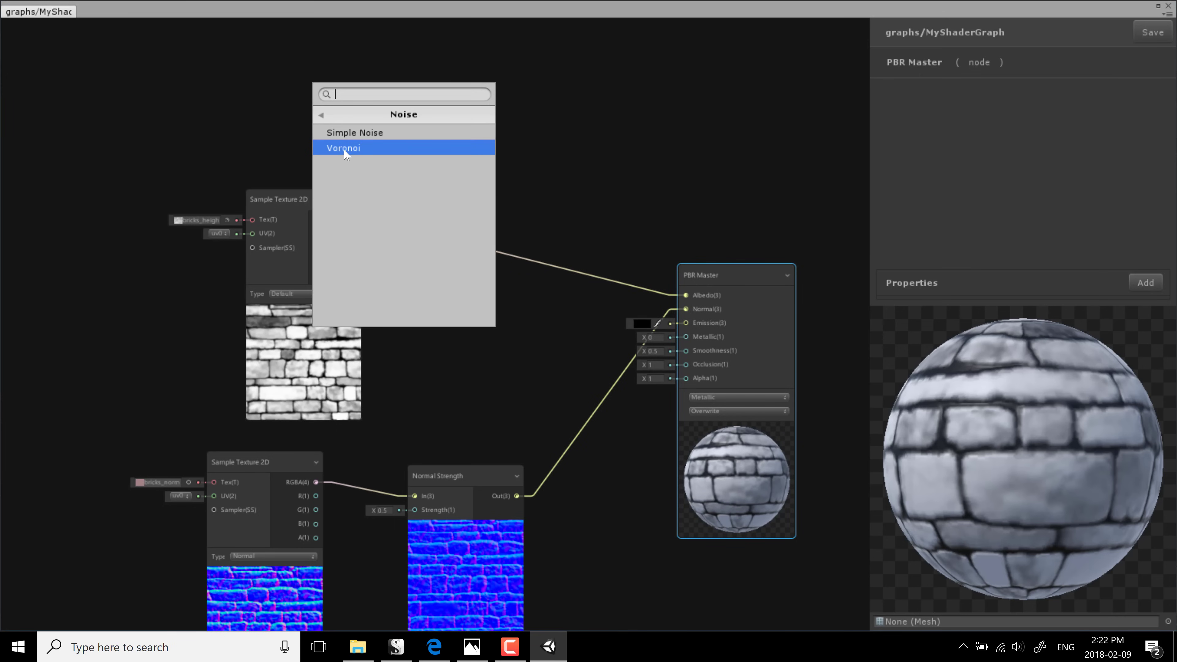
click(367, 130)
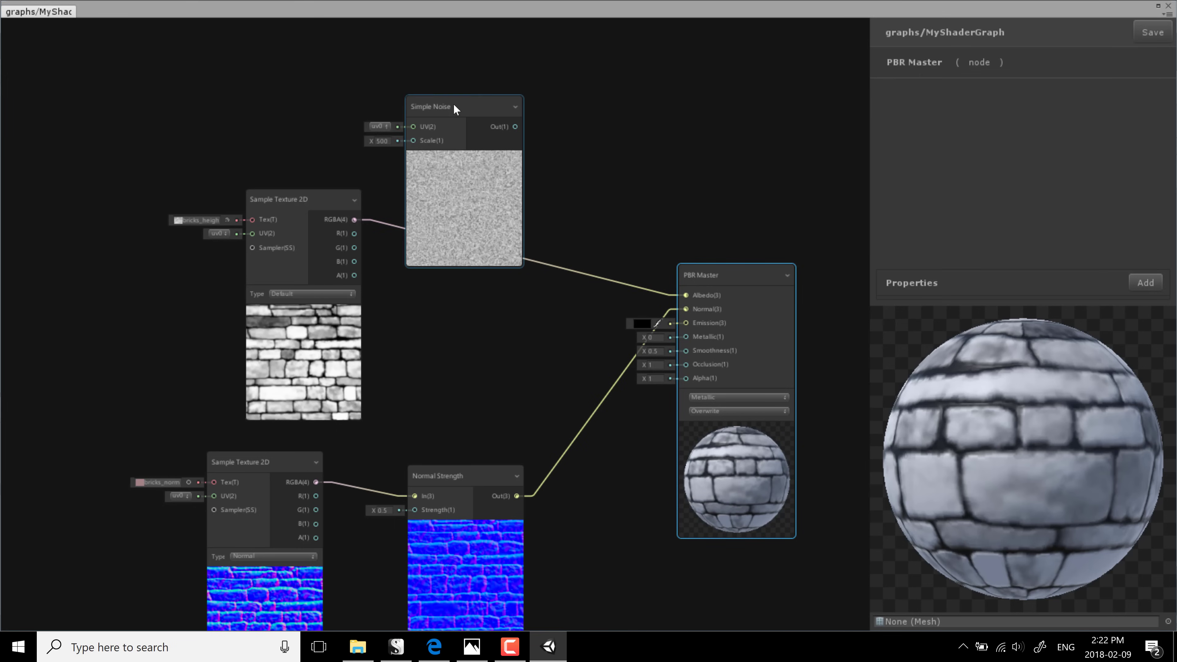
drag(453, 107, 426, 68)
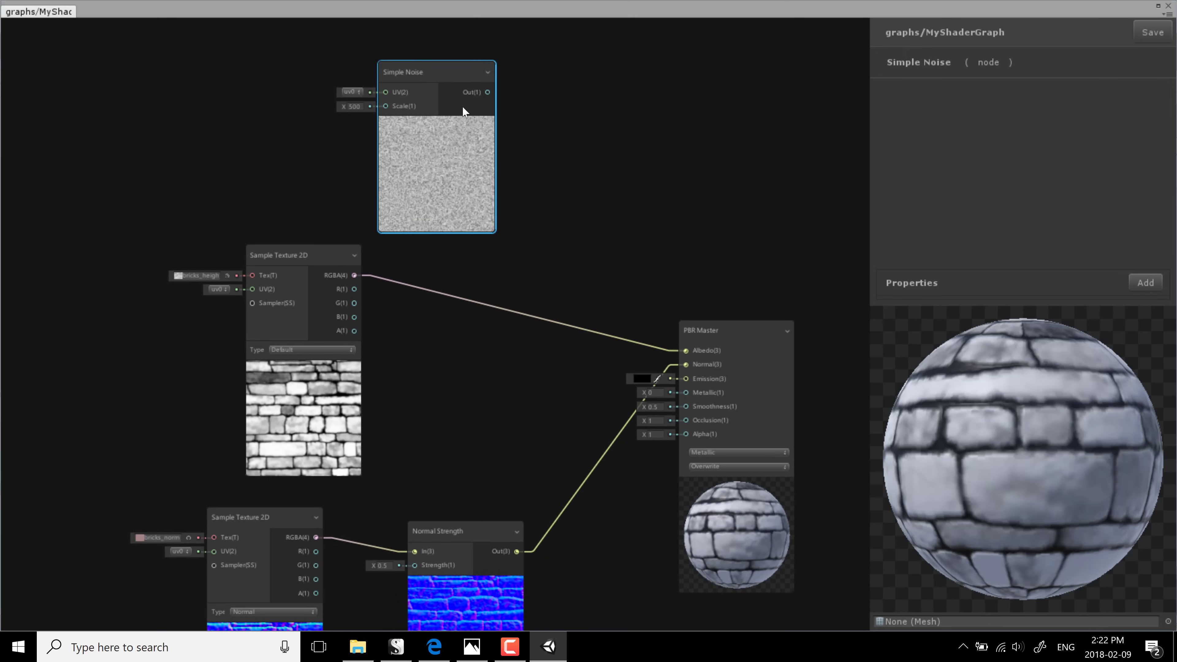
drag(487, 92, 683, 391)
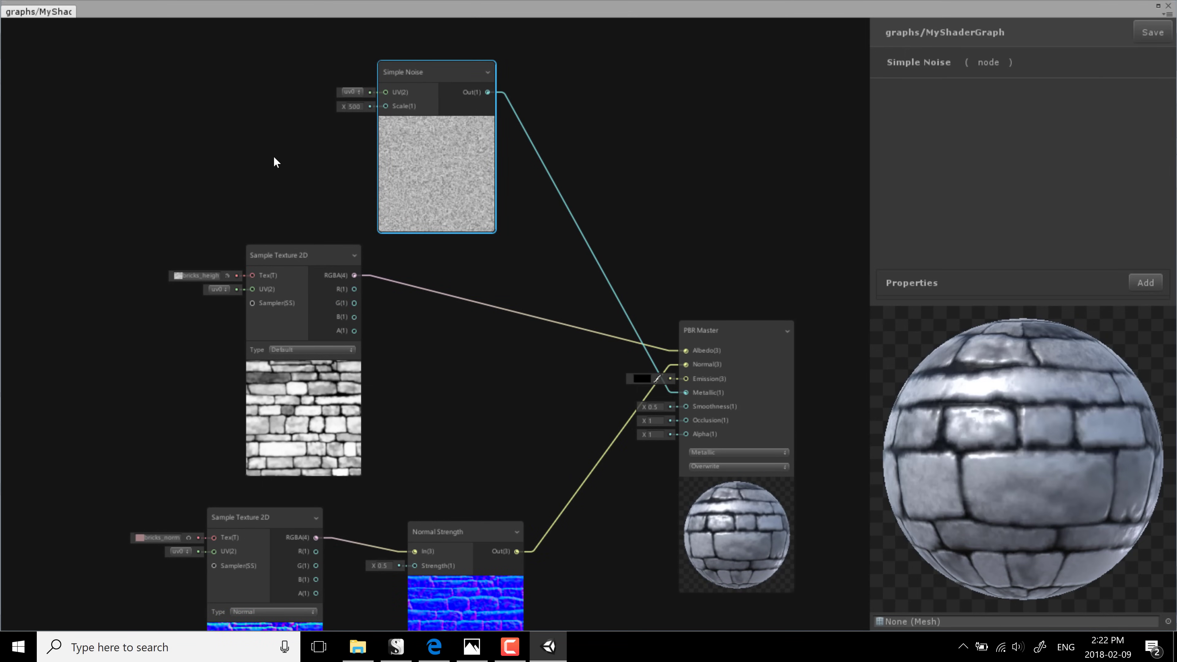
Step: Try a Scale of 1500 on the Simple Noise node
click(355, 107)
scroll(384, 156, up, 3)
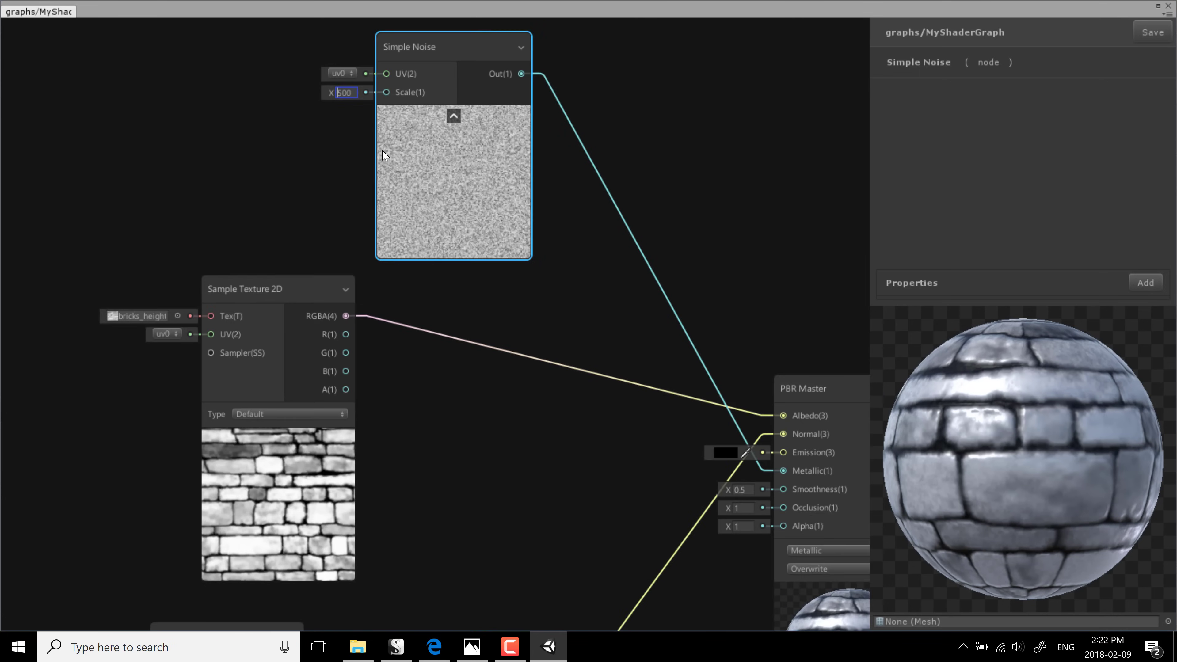
scroll(384, 156, down, 5)
scroll(385, 160, up, 5)
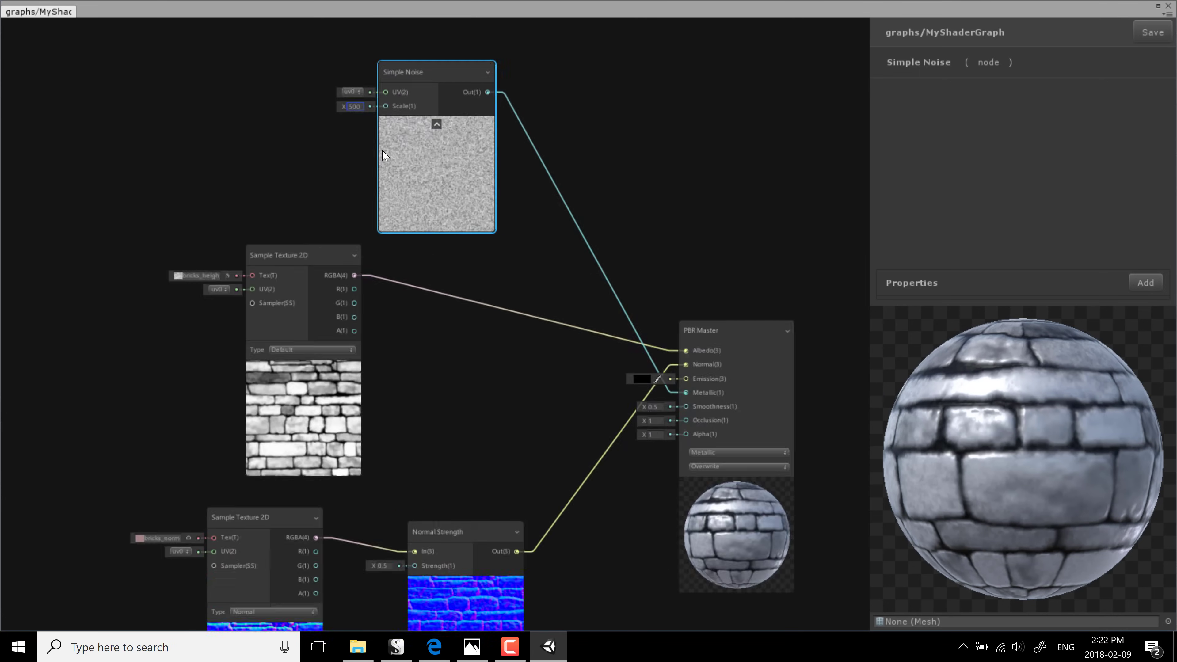
middle_drag(386, 162, 382, 289)
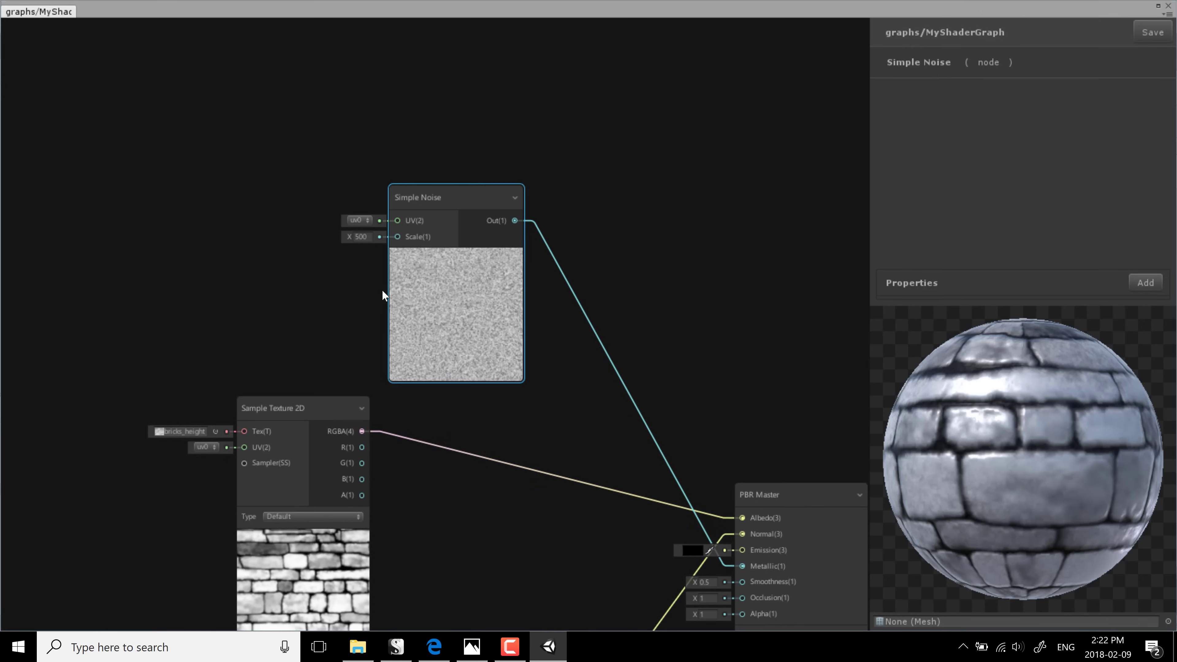
scroll(362, 278, up, 1)
click(357, 228)
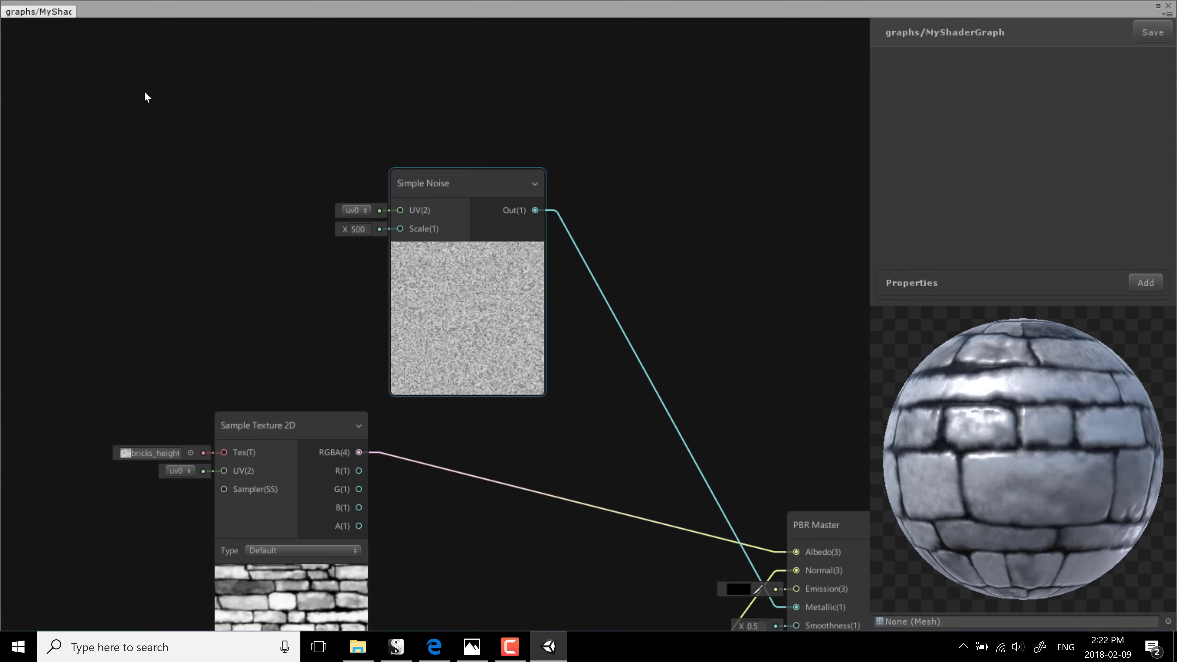
click(351, 229)
text(1)
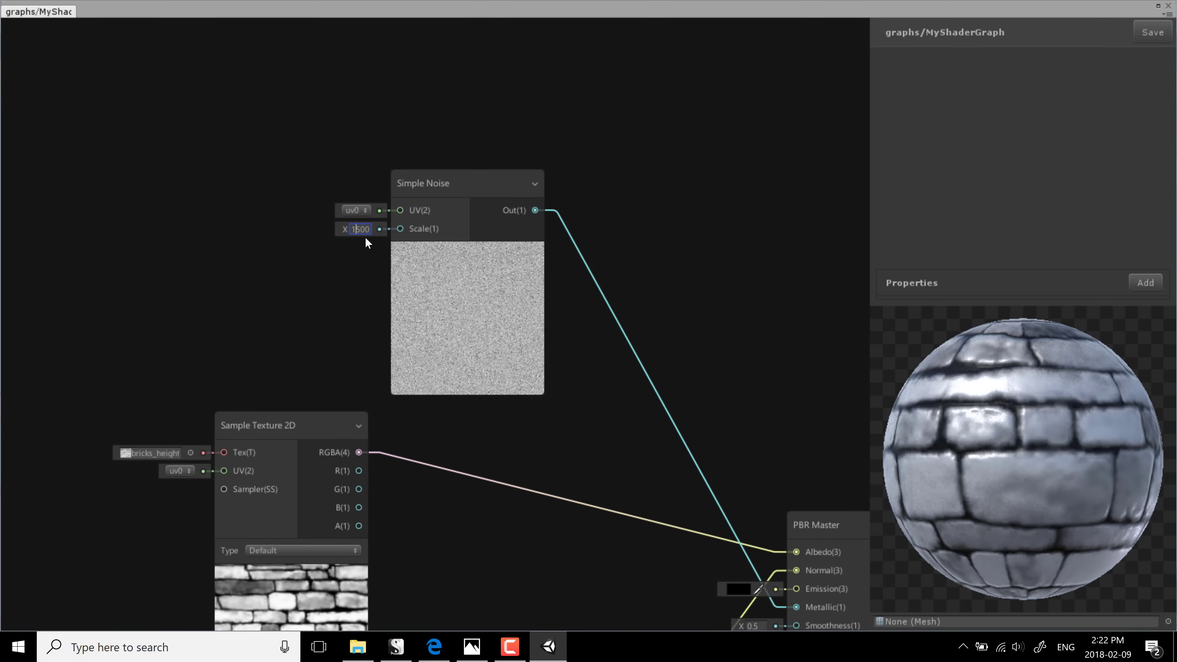
Step: Set the Simple Noise node's Scale to 25 and move the node further right, closer to the PBR Master
key(Delete)
key(Delete)
key(Delete)
key(Delete)
text(1)
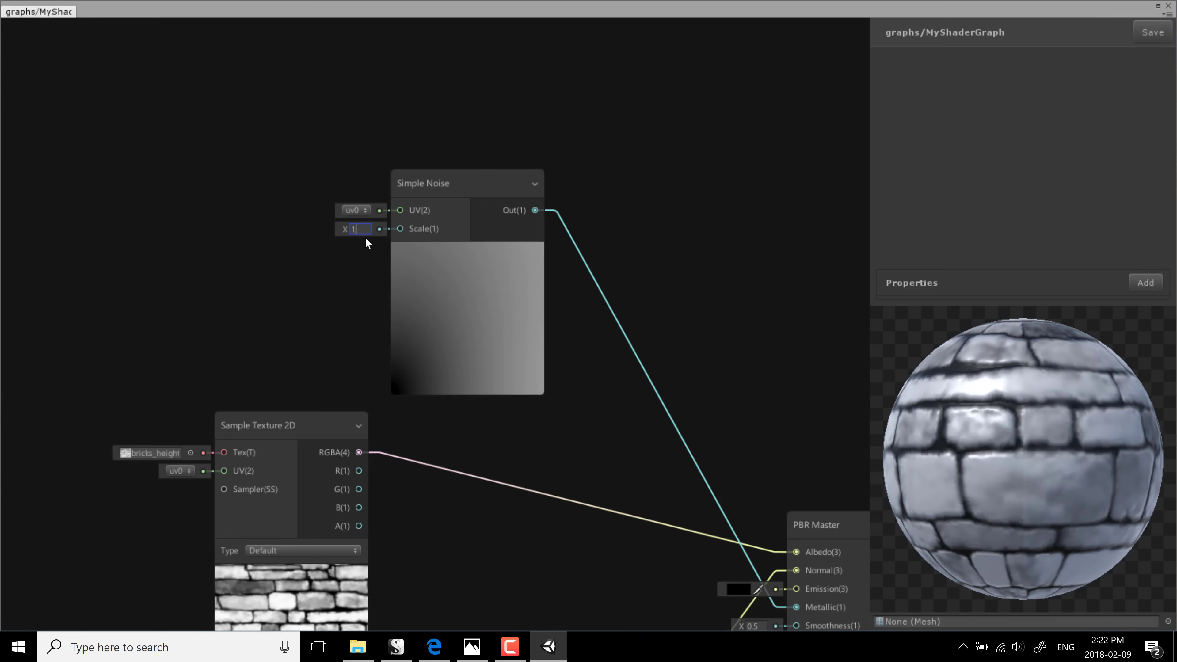
key(BackSpace)
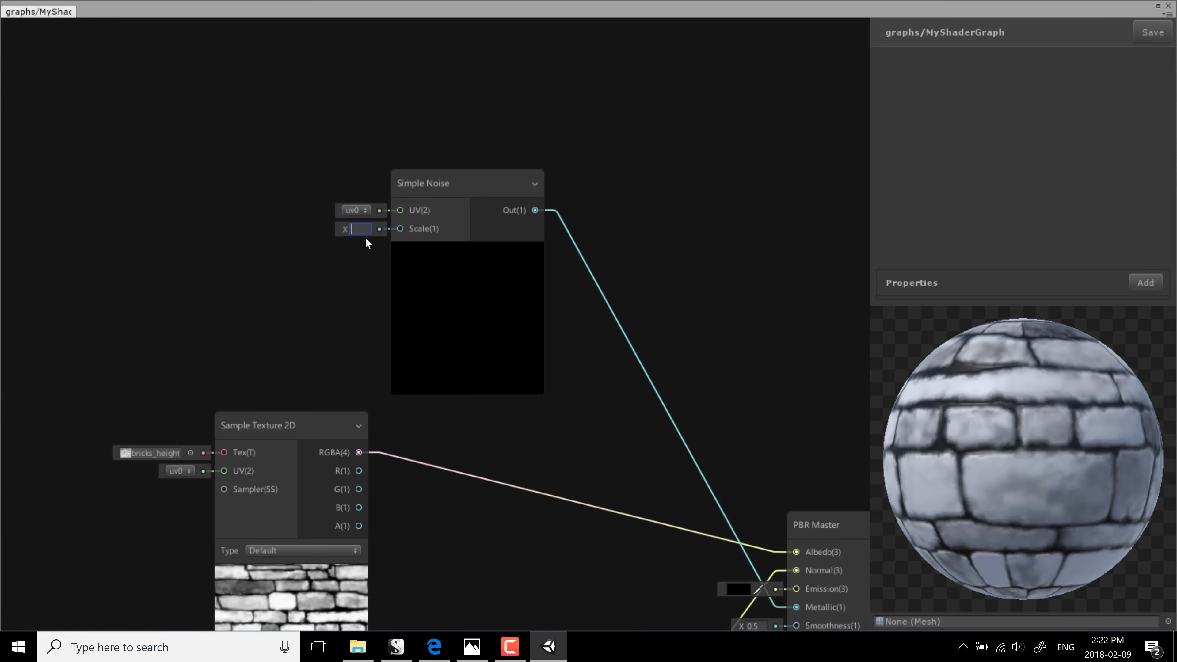
text(25)
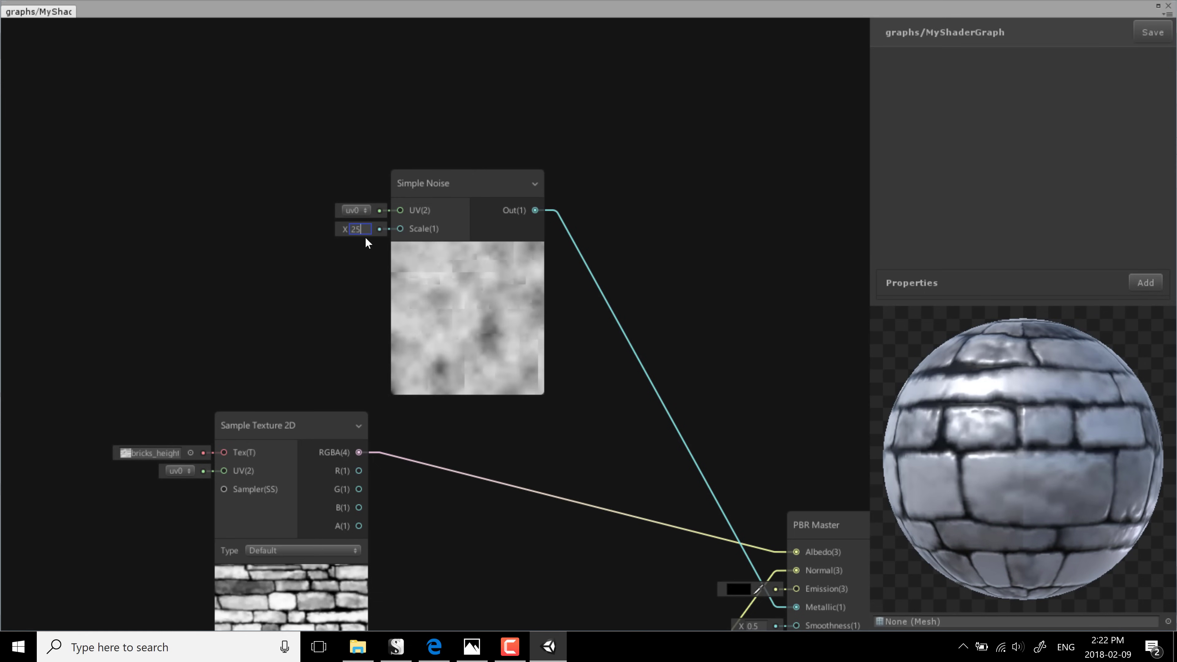
click(371, 276)
drag(450, 175, 637, 160)
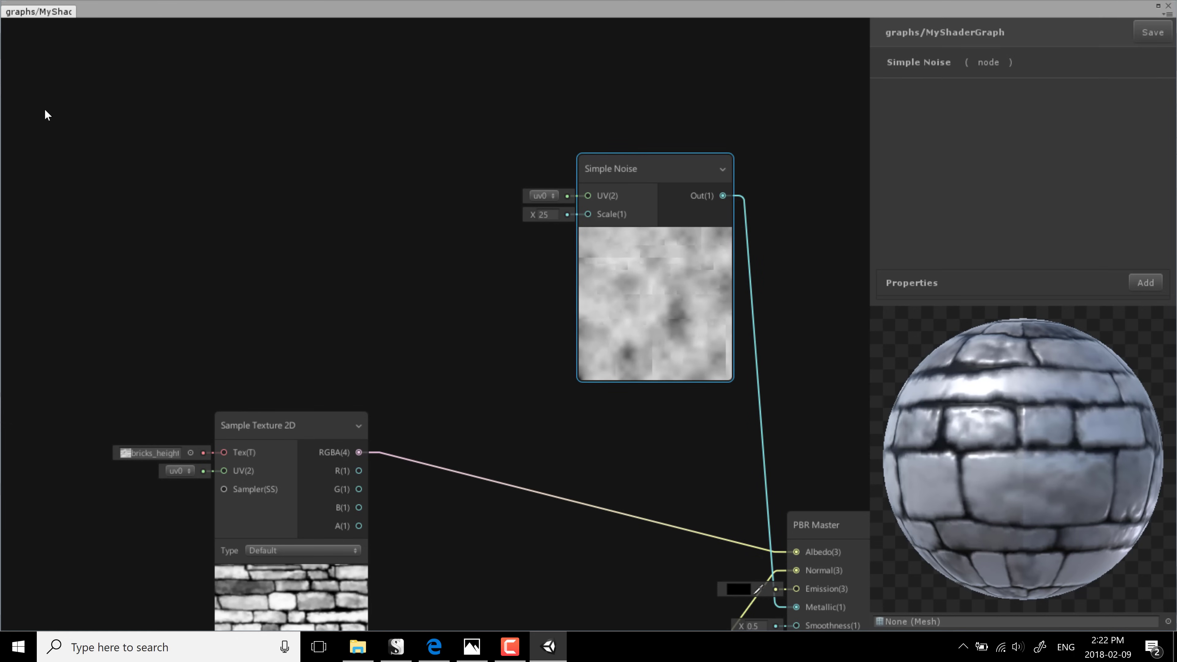
Step: Add a Random Range node above the first texture node and set its Min to 25 and Max to 501
right_click(110, 272)
click(148, 281)
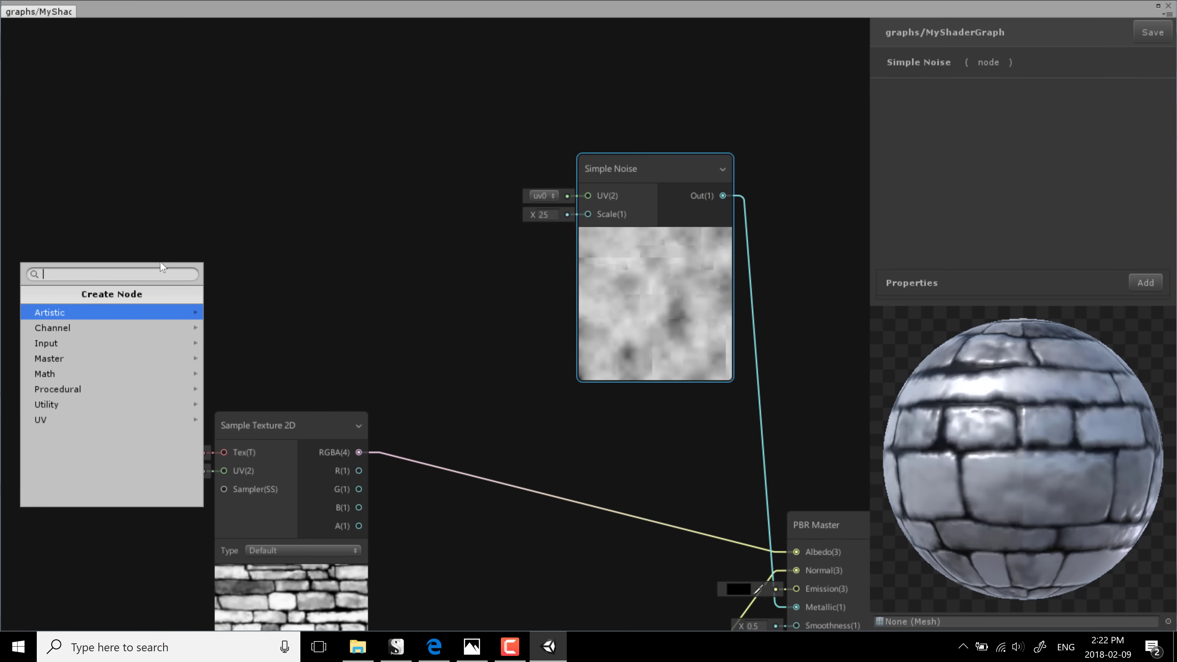
text(ran)
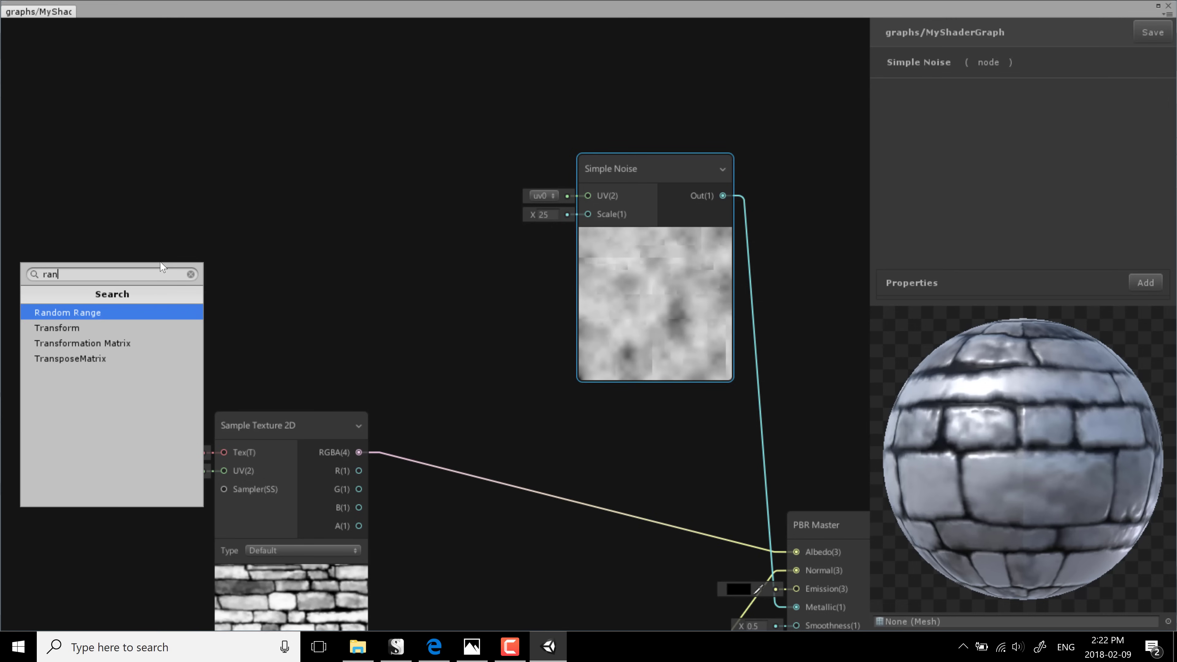
key(Return)
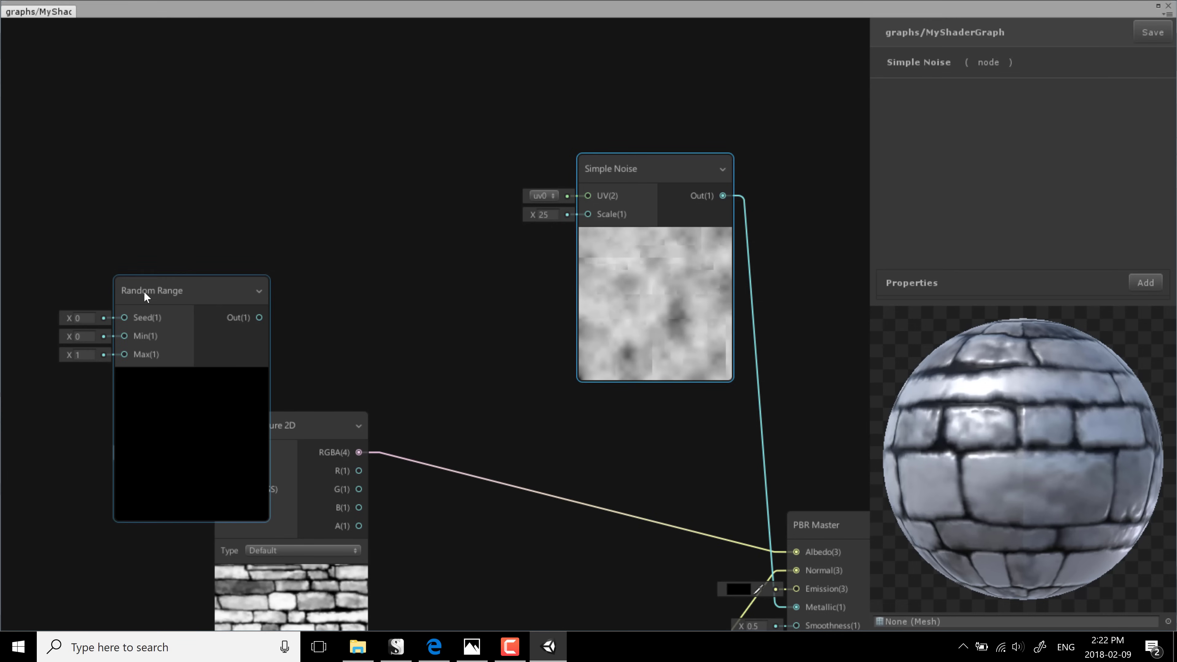
drag(143, 290, 188, 201)
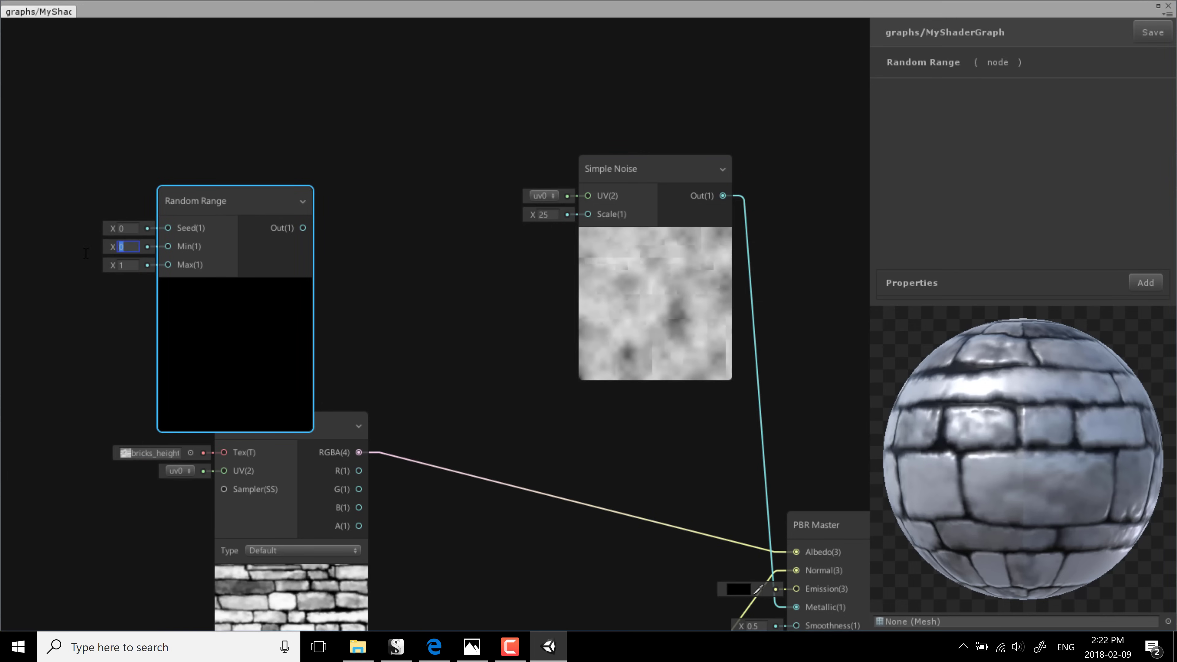
text(.25)
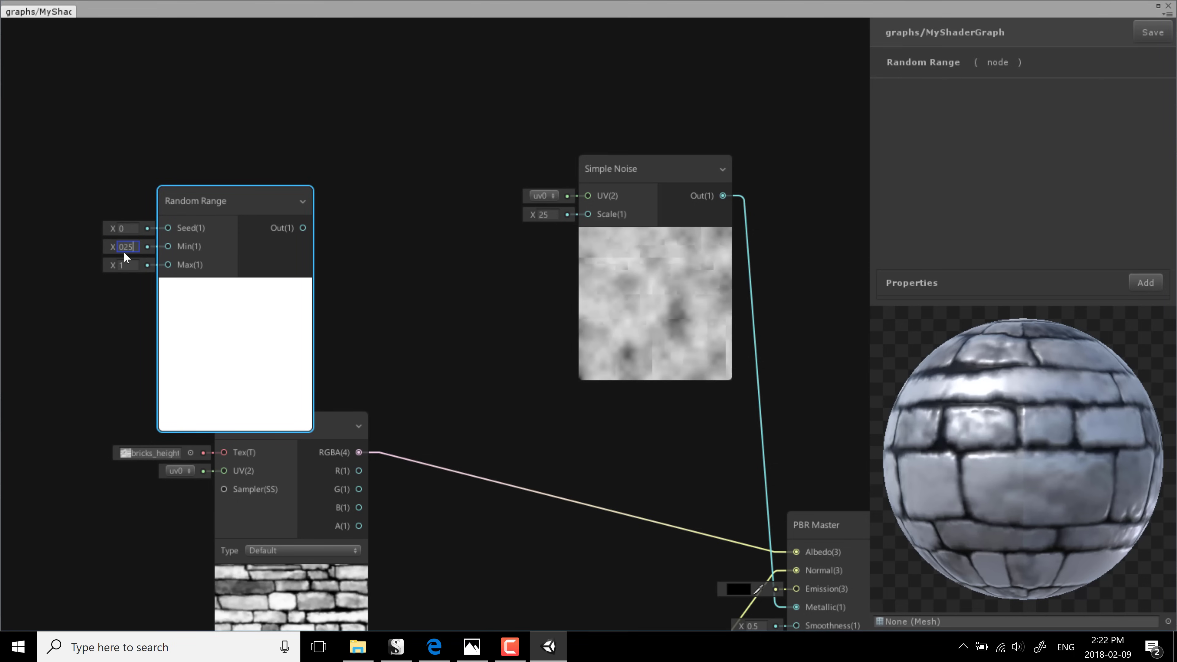
drag(135, 247, 69, 249)
Step: Connect the Random Range output to the Simple Noise Scale input and move the Random Range node closer to Simple Noise
drag(305, 225, 587, 214)
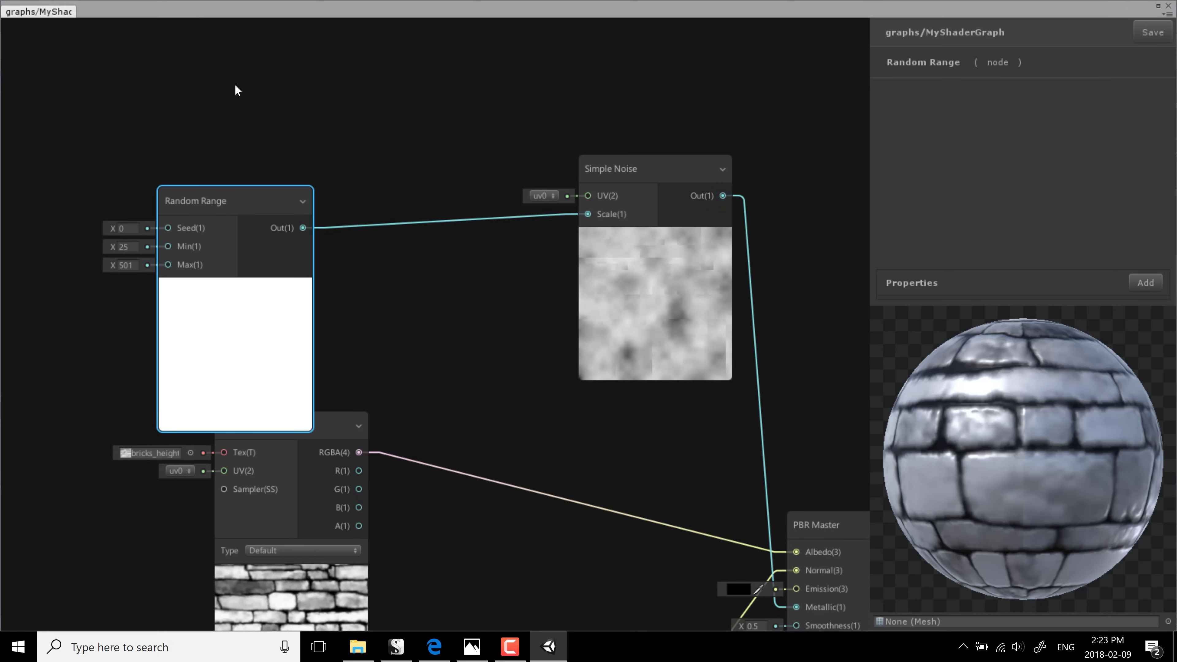
drag(243, 204, 319, 193)
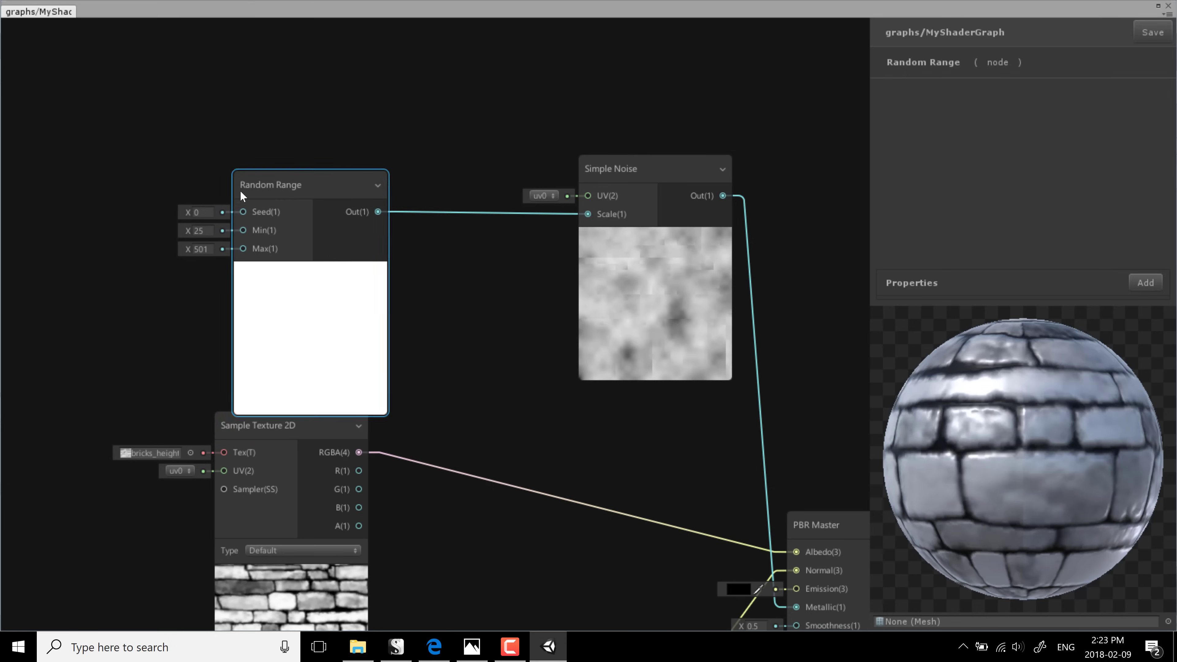
drag(241, 195, 315, 176)
Step: Add a Time node left of Random Range and connect its CosTime output to the Random Range Seed input
right_click(104, 177)
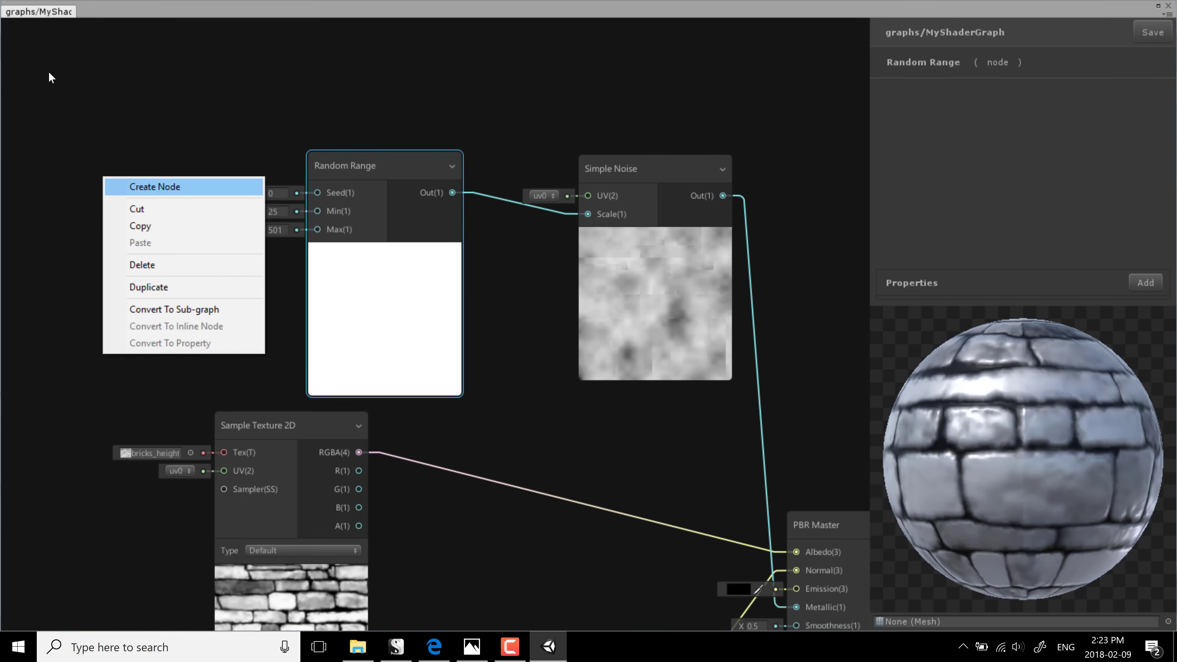
click(155, 186)
text(time)
key(Escape)
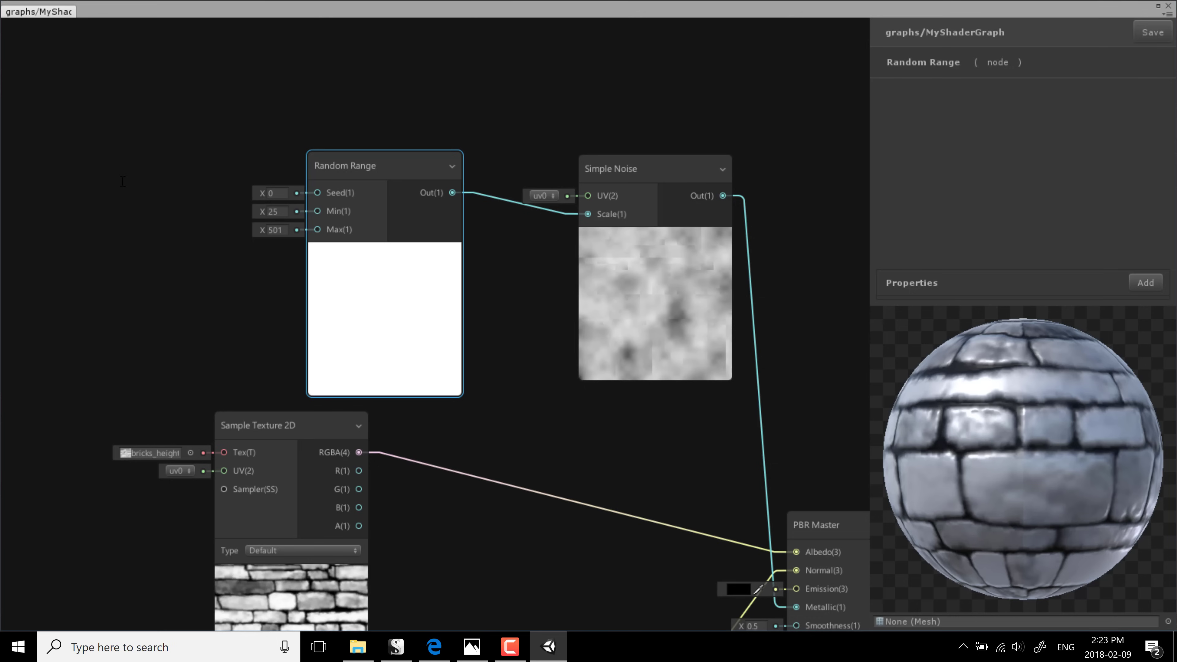
drag(124, 185, 55, 161)
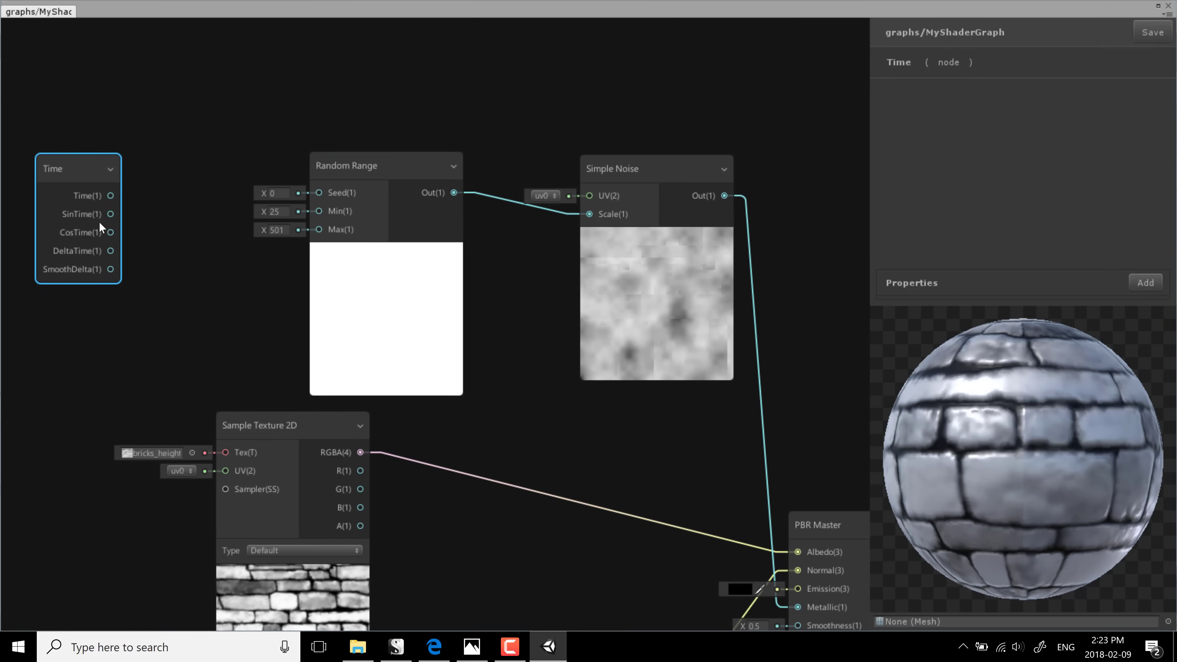
drag(316, 195, 318, 193)
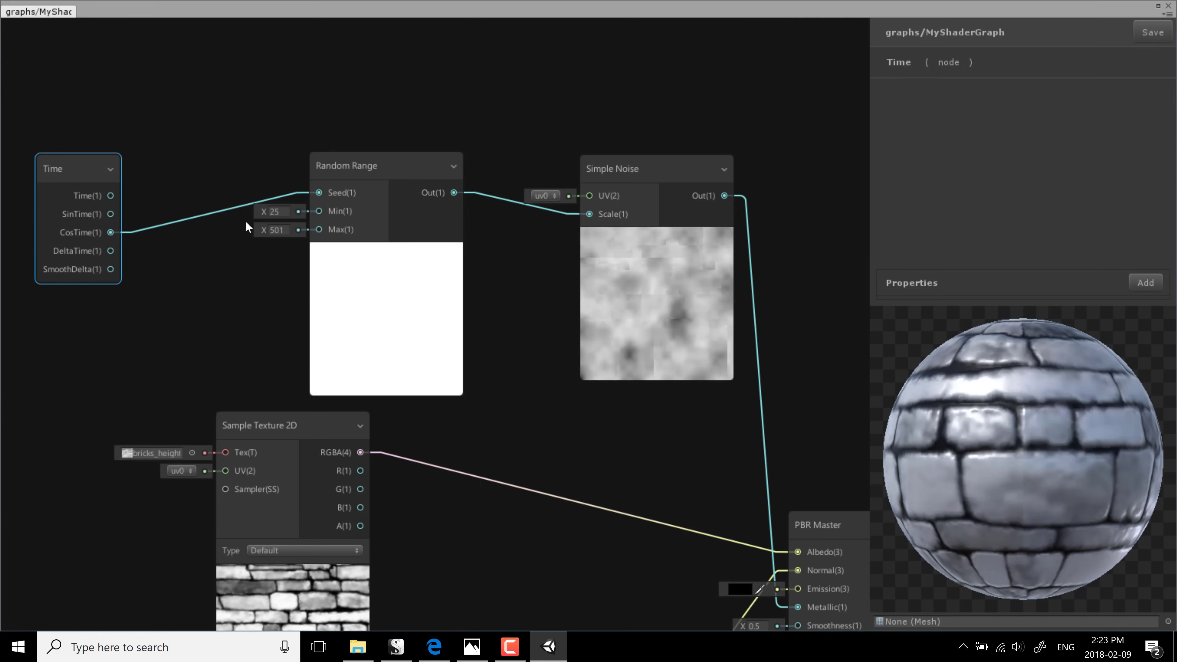
Step: Set the Random Range node's Max to 50
click(277, 230)
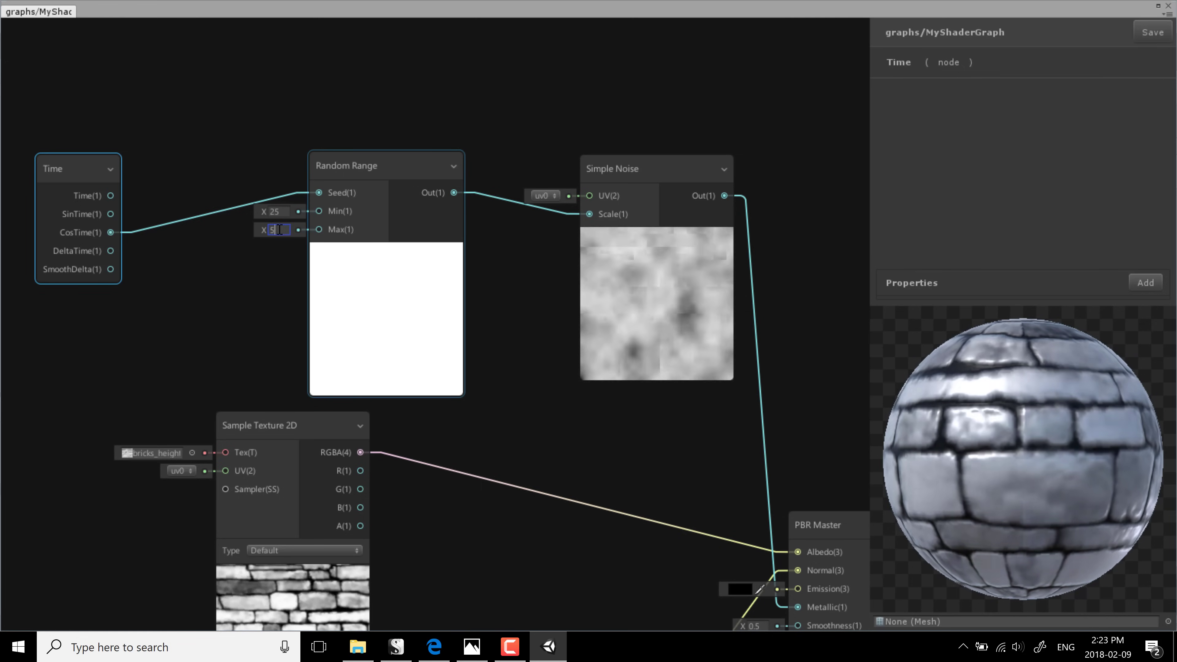
text(50)
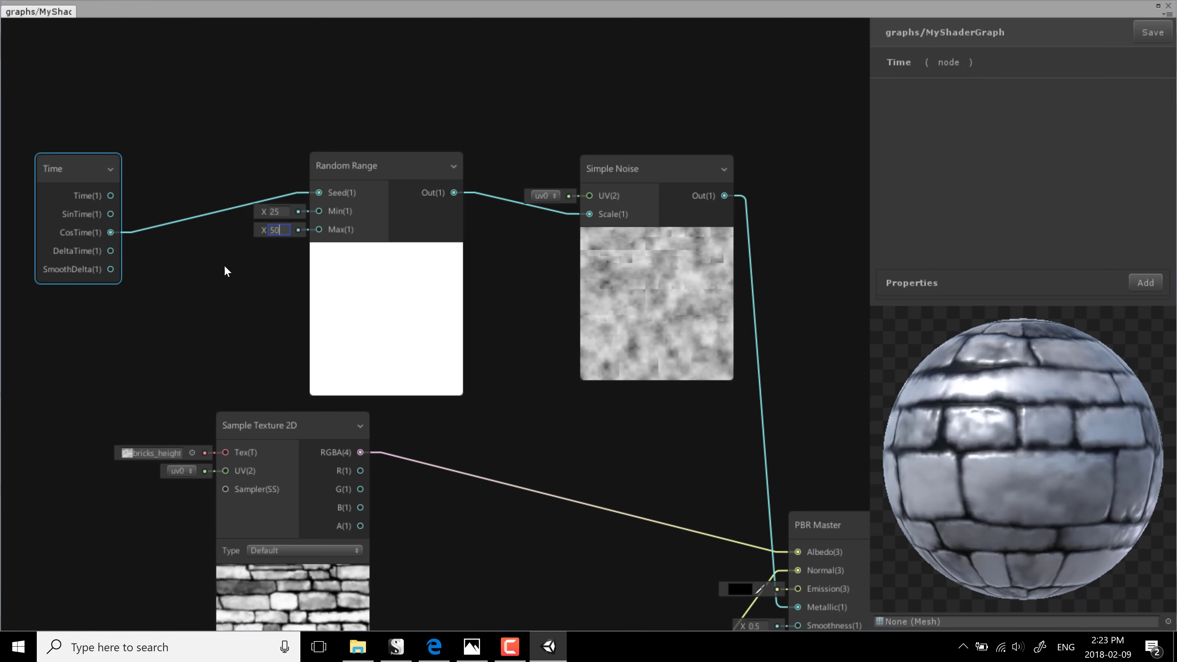
click(92, 111)
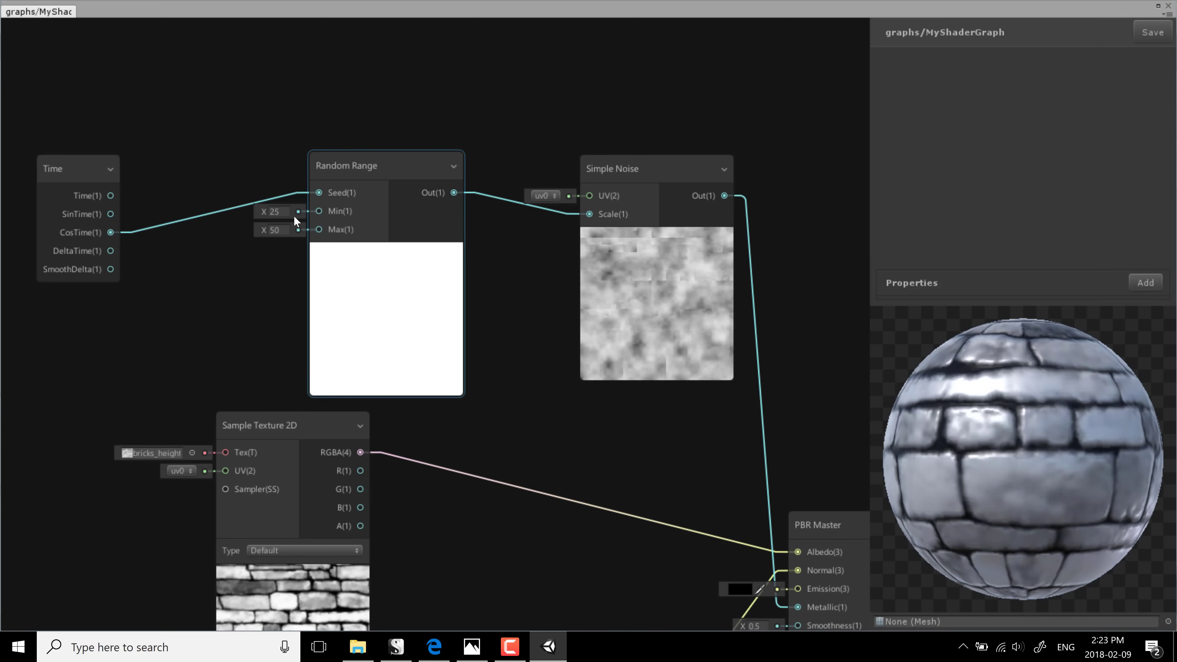
Step: Set the Random Range node's Max to 500
click(274, 211)
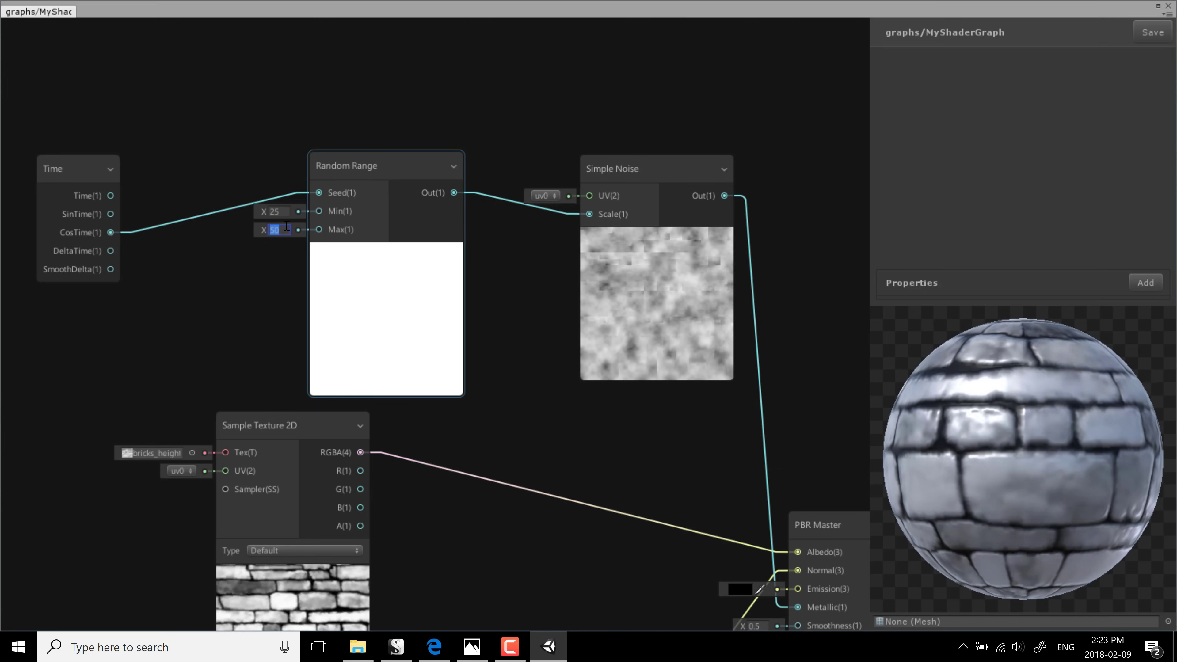
click(275, 230)
text(0500)
double_click(287, 229)
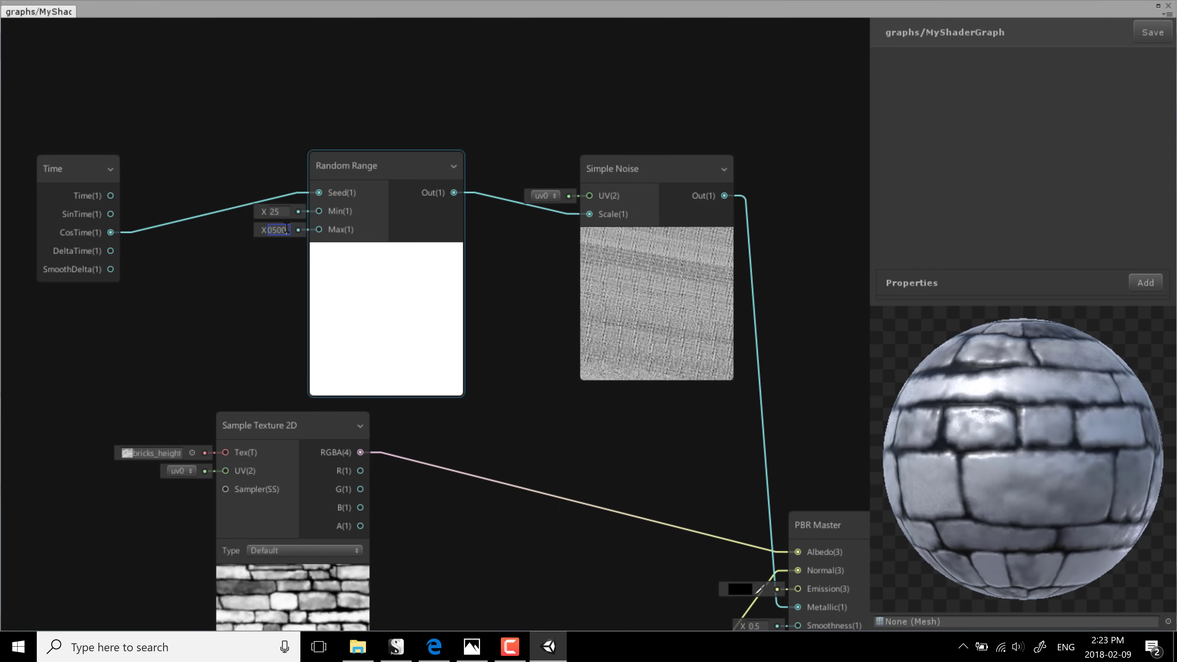
text(500)
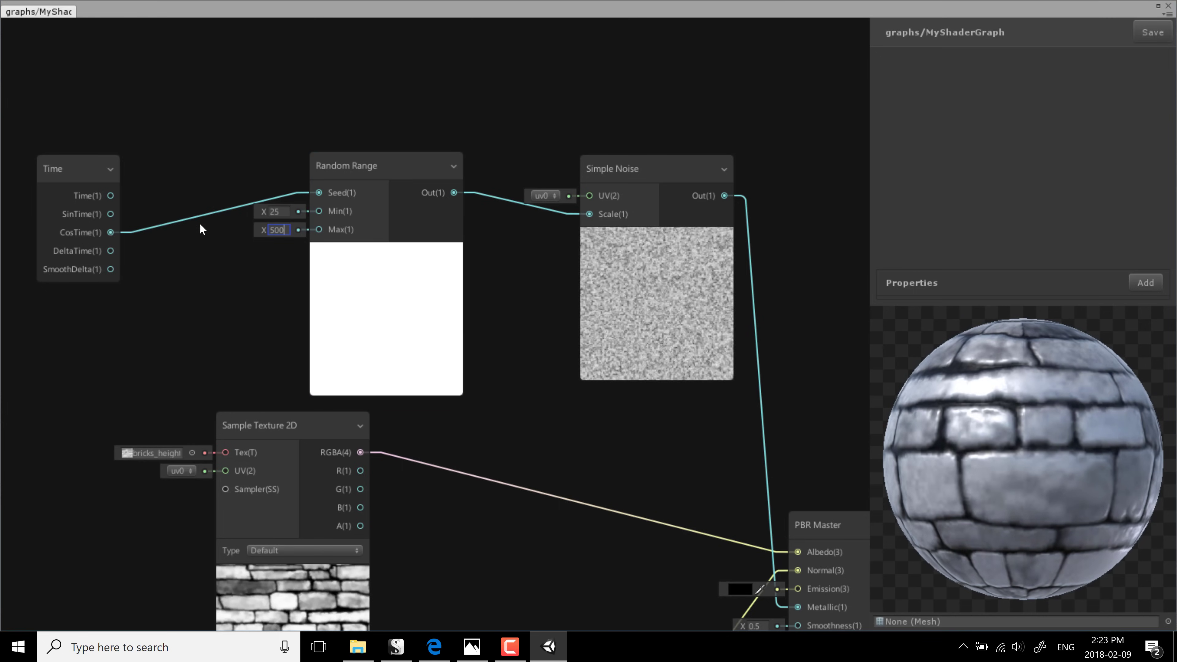
key(Return)
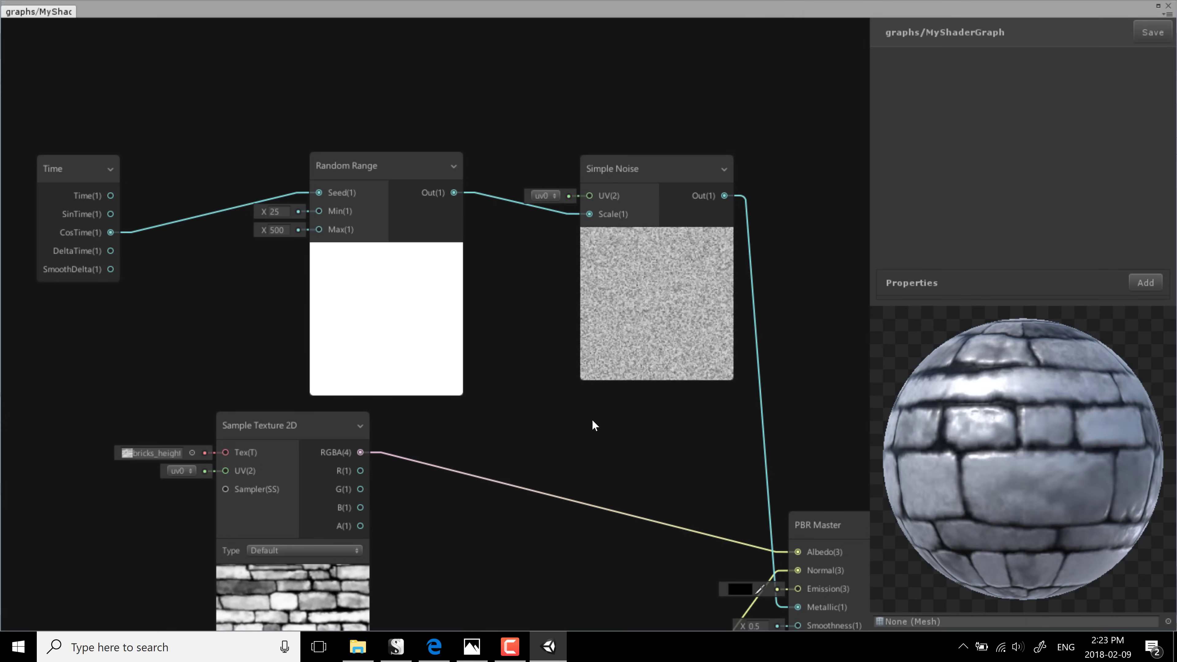
click(407, 165)
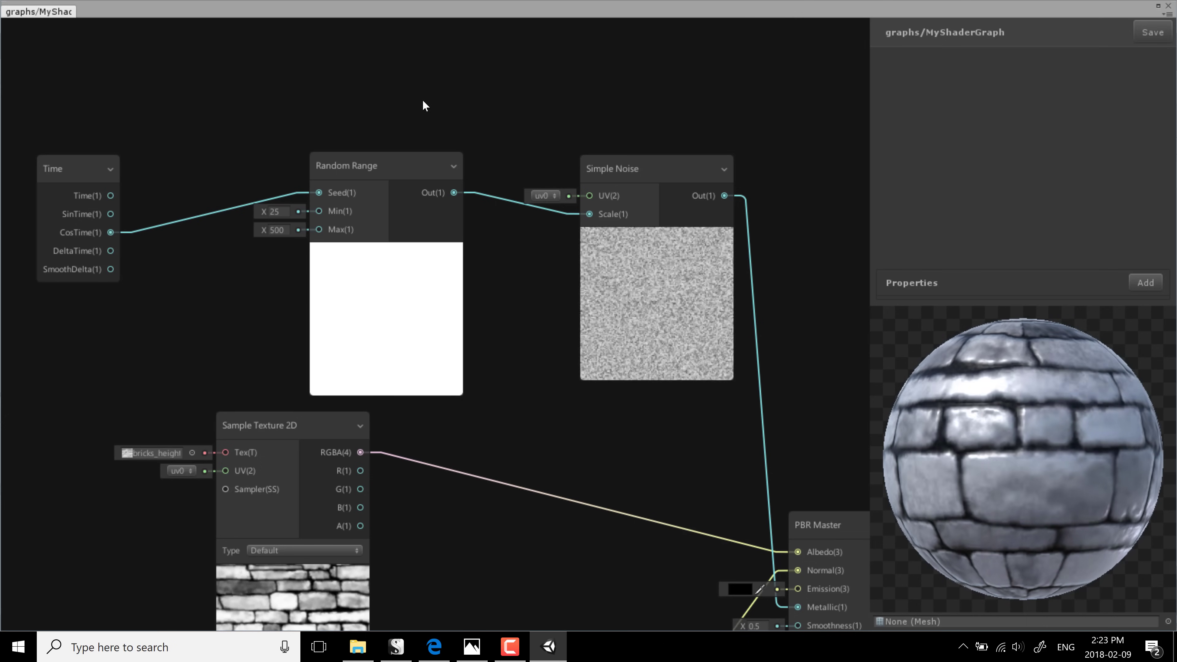
Step: Examine the Artistic node category and its Adjustment group in the list of creatable nodes
middle_drag(559, 402, 435, 90)
middle_drag(445, 399, 536, 306)
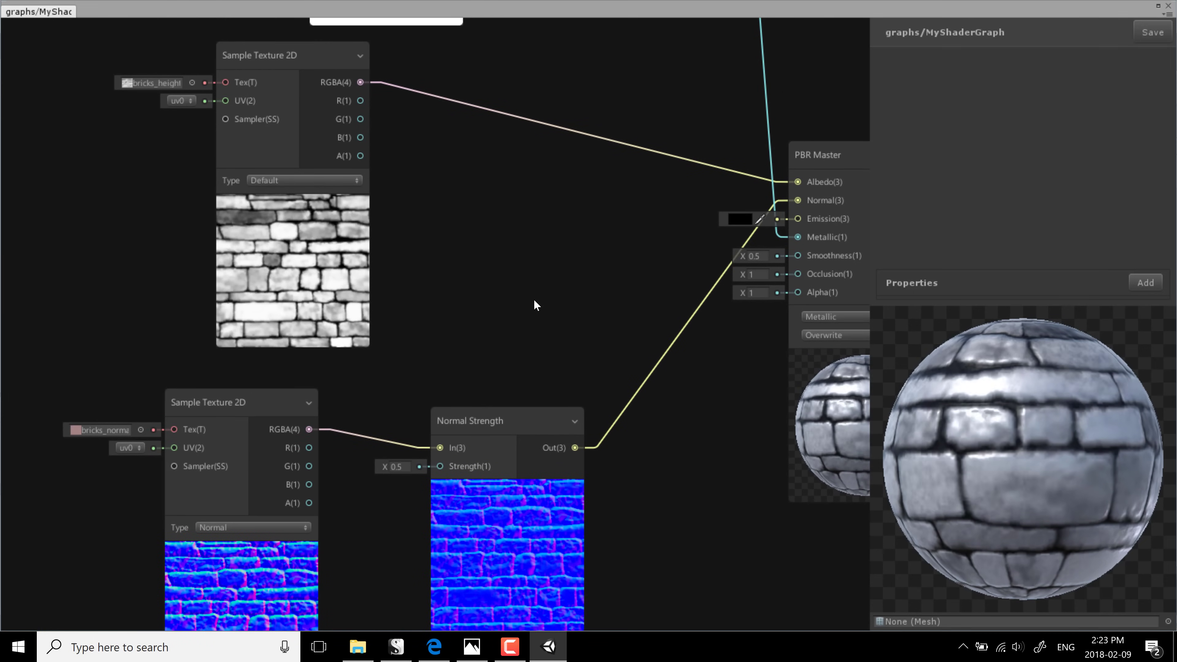
drag(535, 277, 50, 119)
right_click(552, 256)
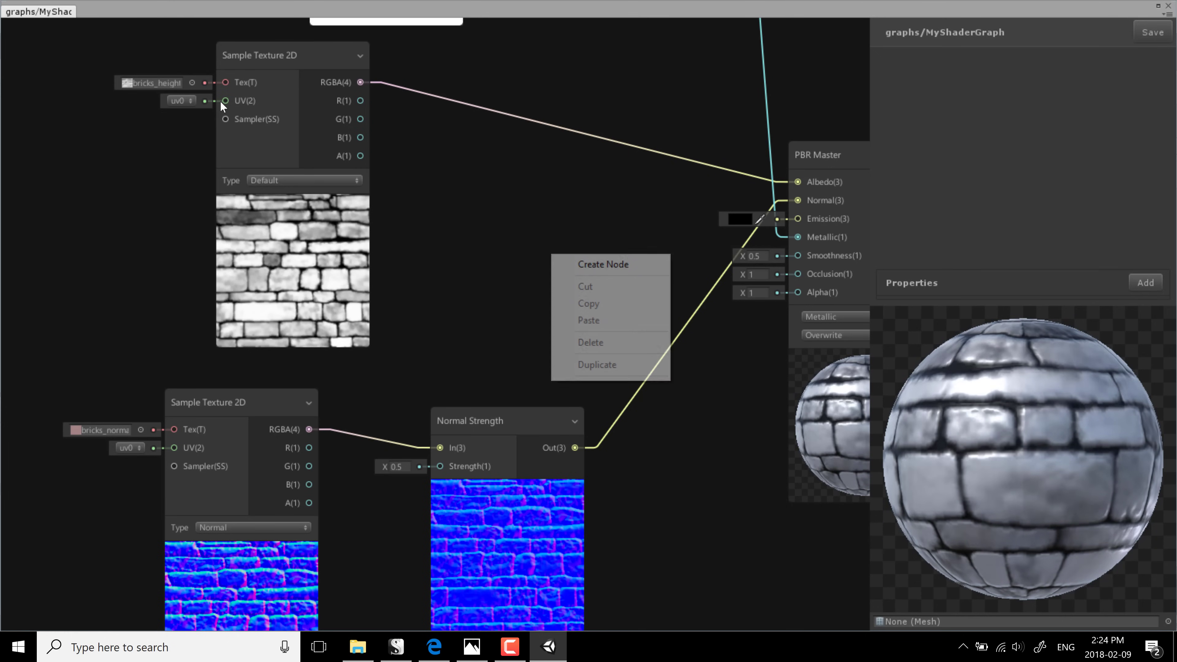
click(572, 263)
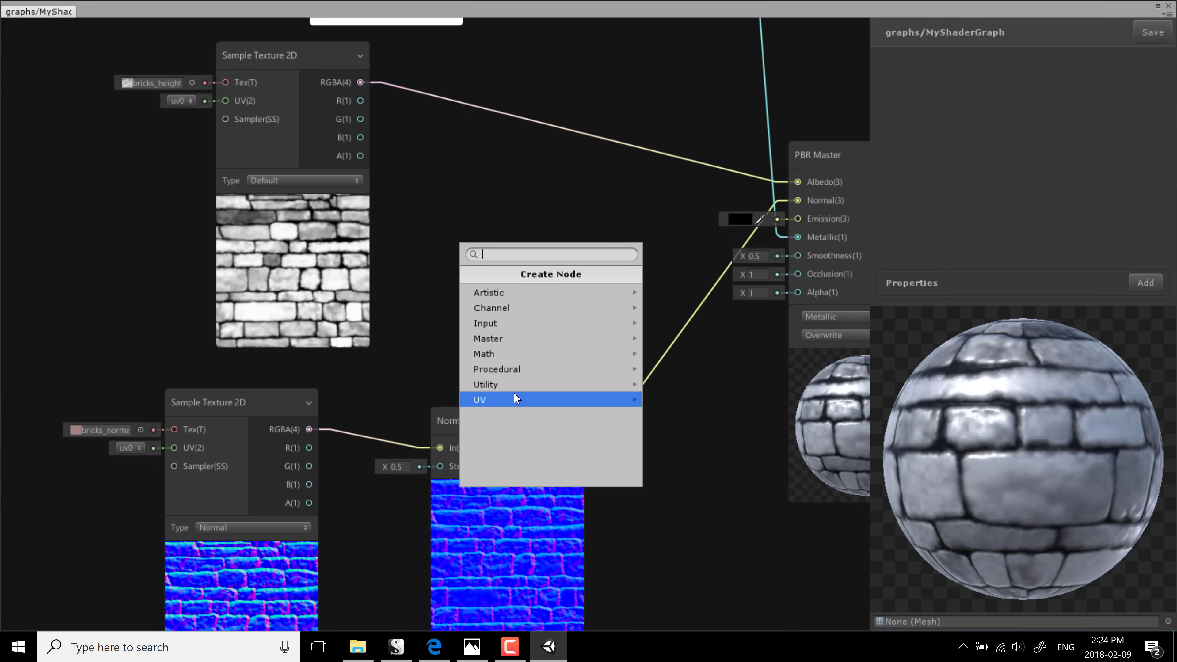
click(505, 293)
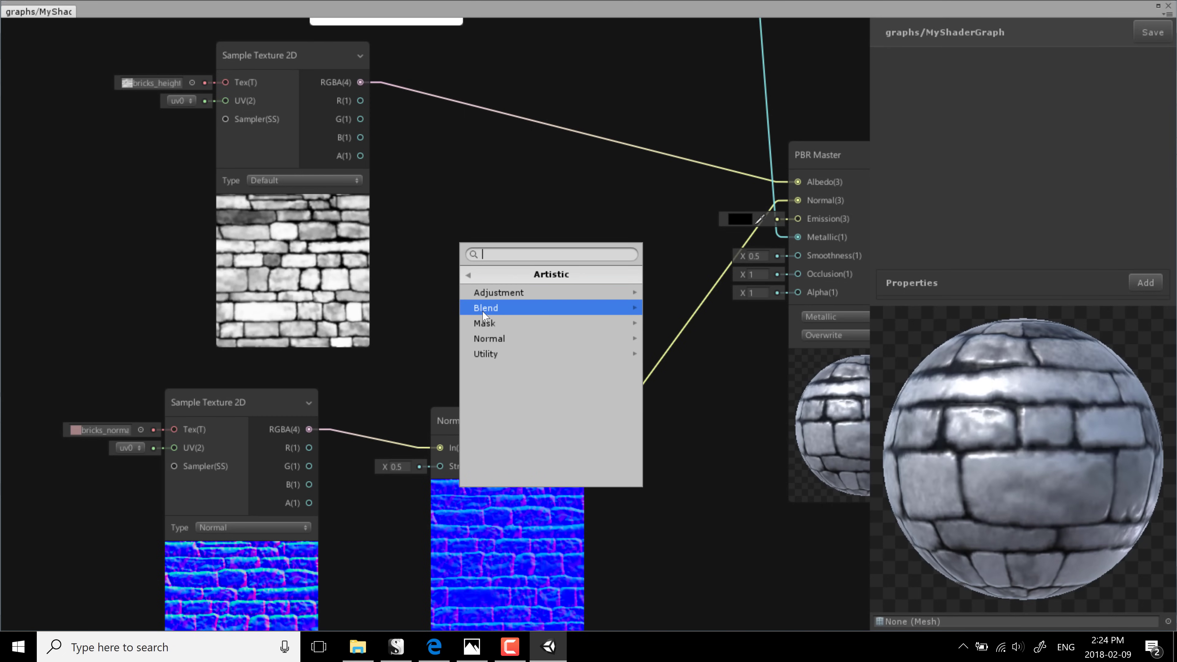
click(509, 350)
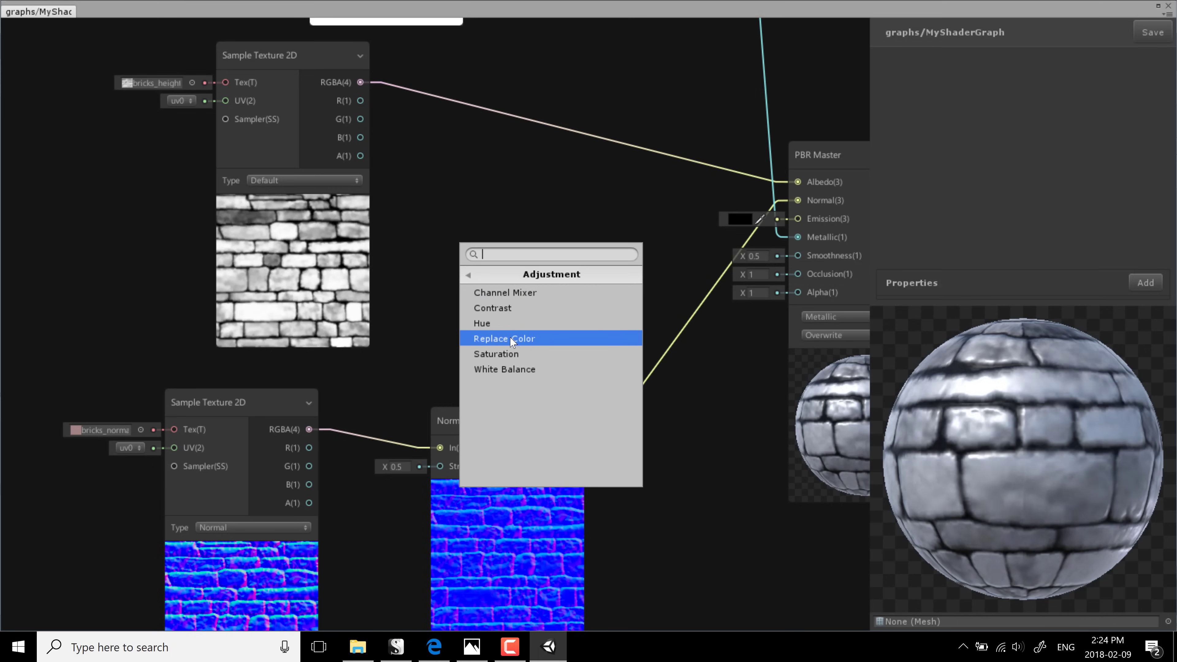
click(473, 277)
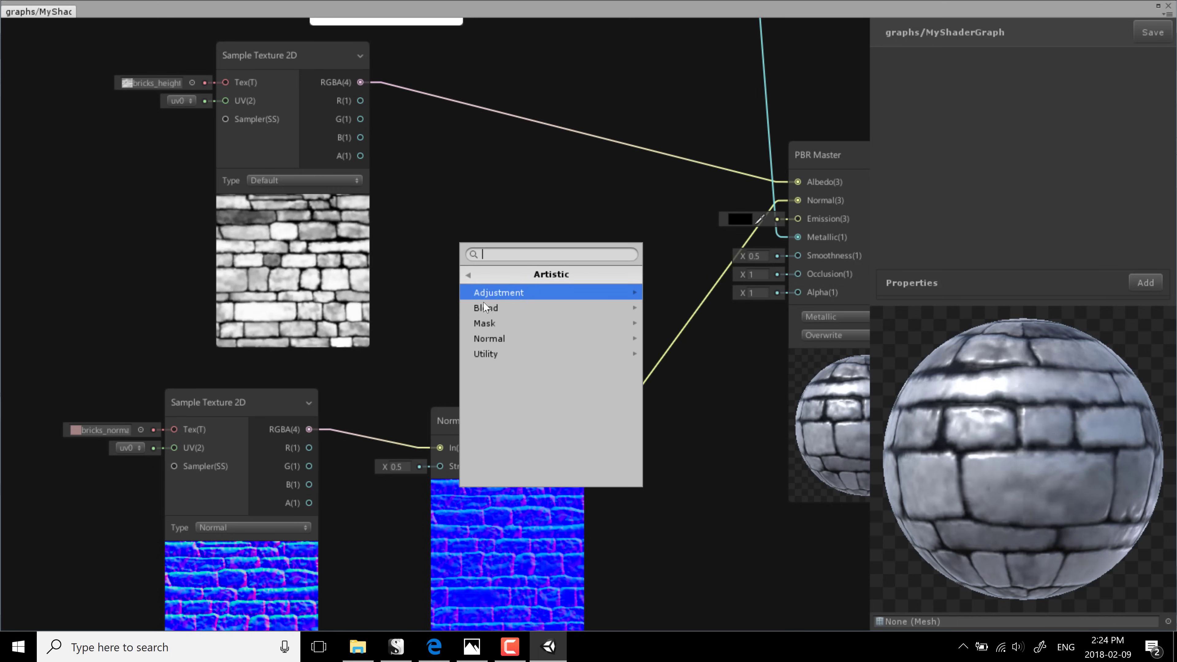
click(481, 274)
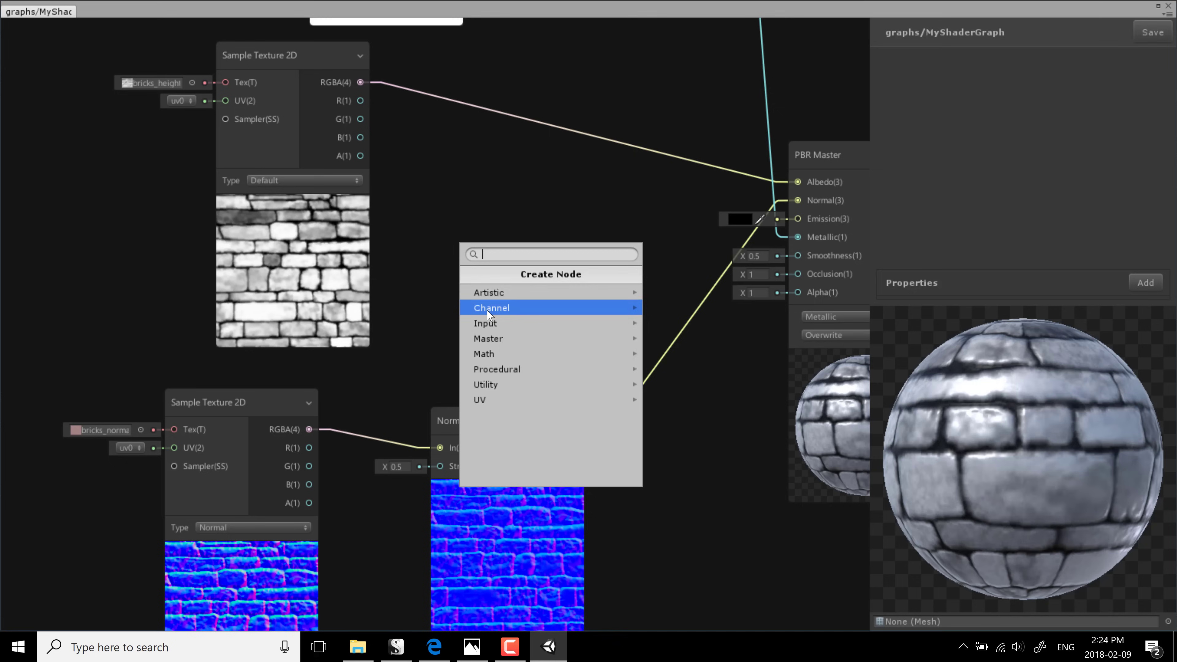
Step: Examine the Channel nodes and the Scene, Geometry and Basic groups of the Input node category
click(500, 307)
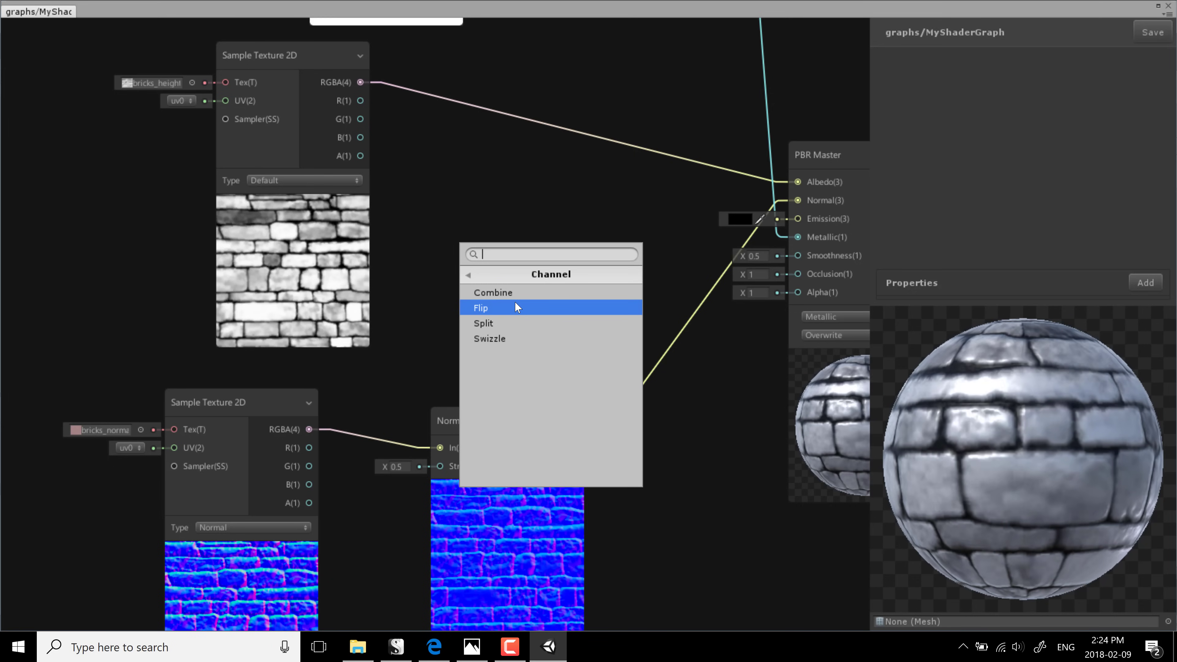
click(478, 277)
click(489, 323)
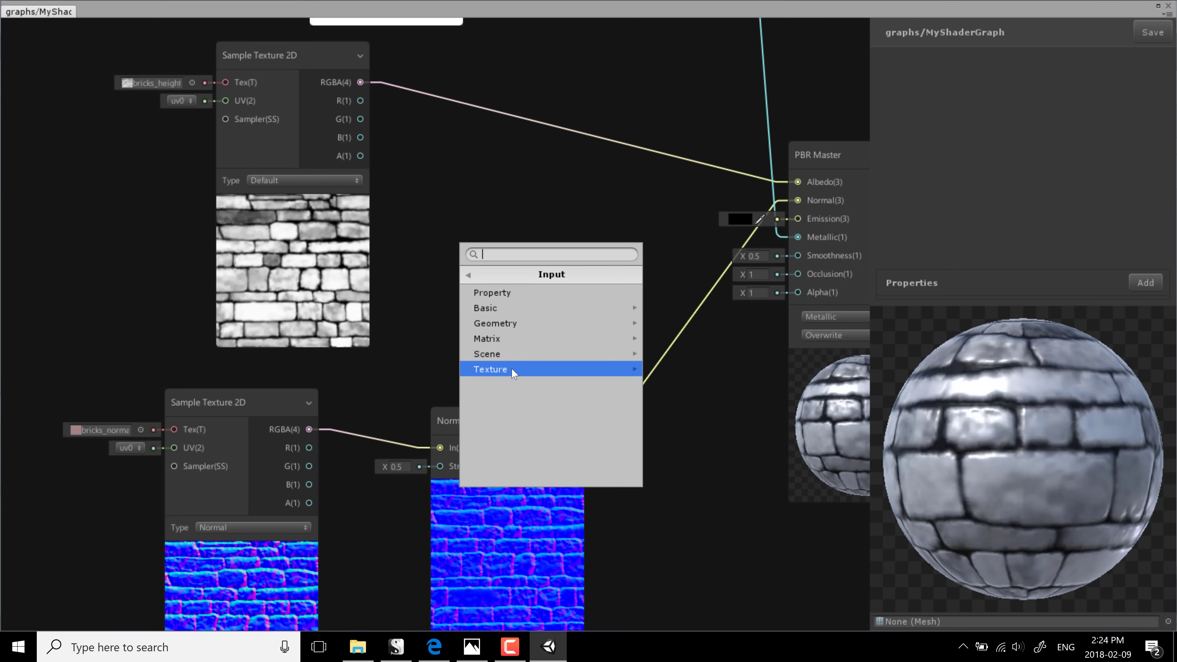
click(505, 353)
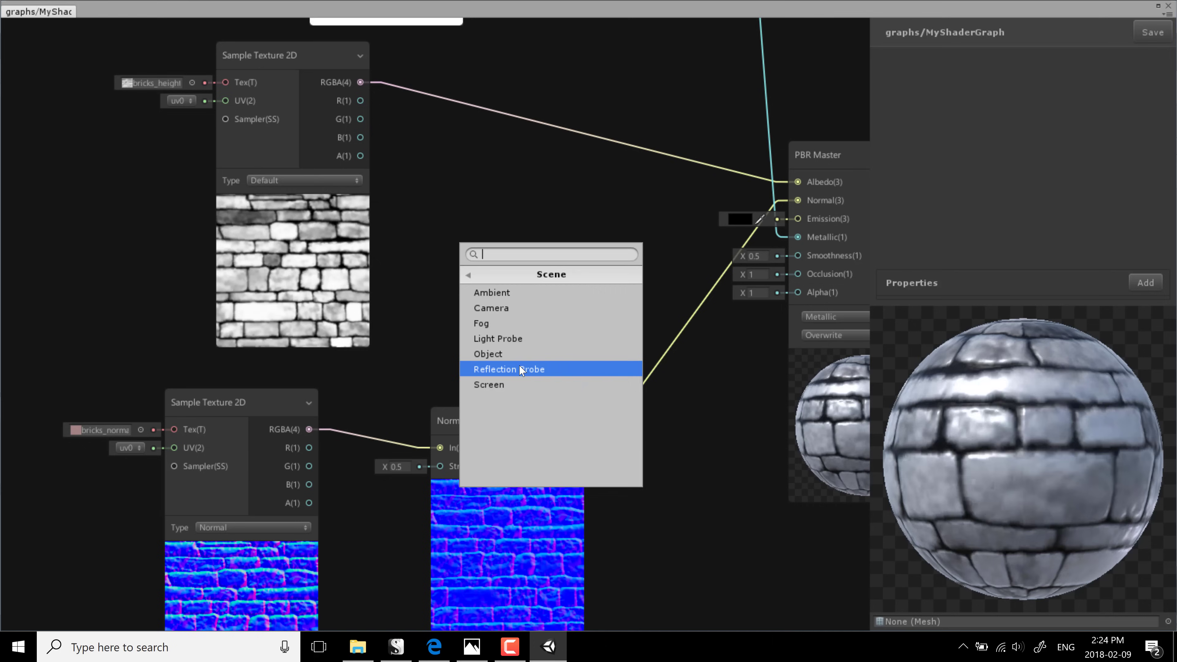
click(468, 275)
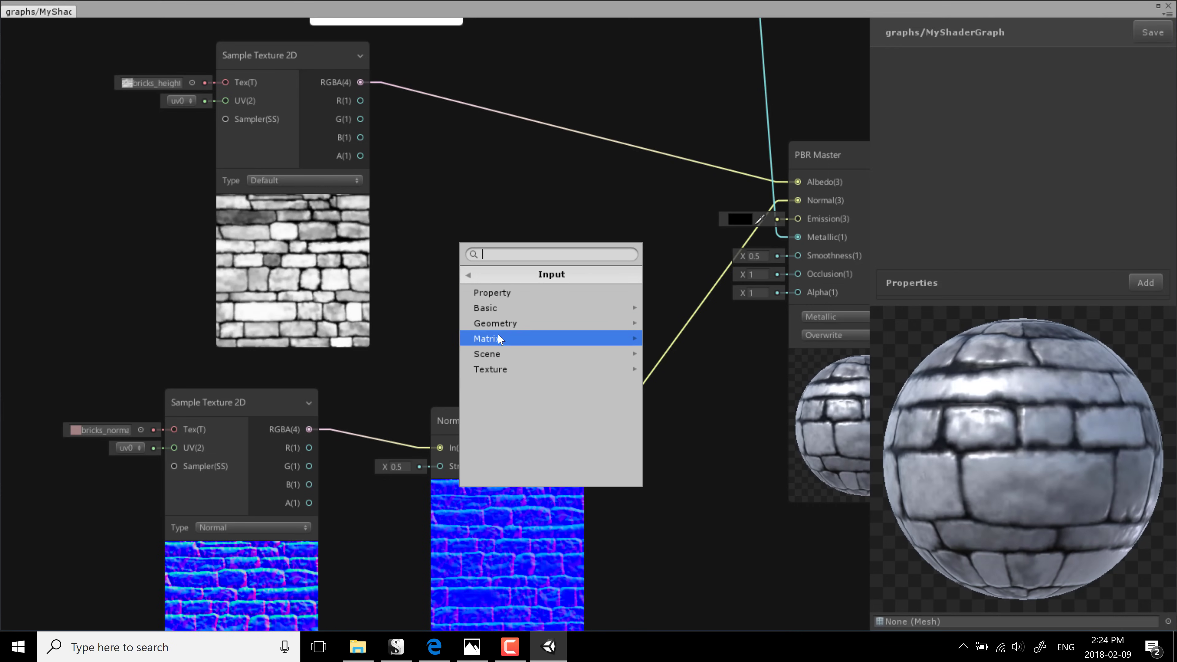
click(538, 323)
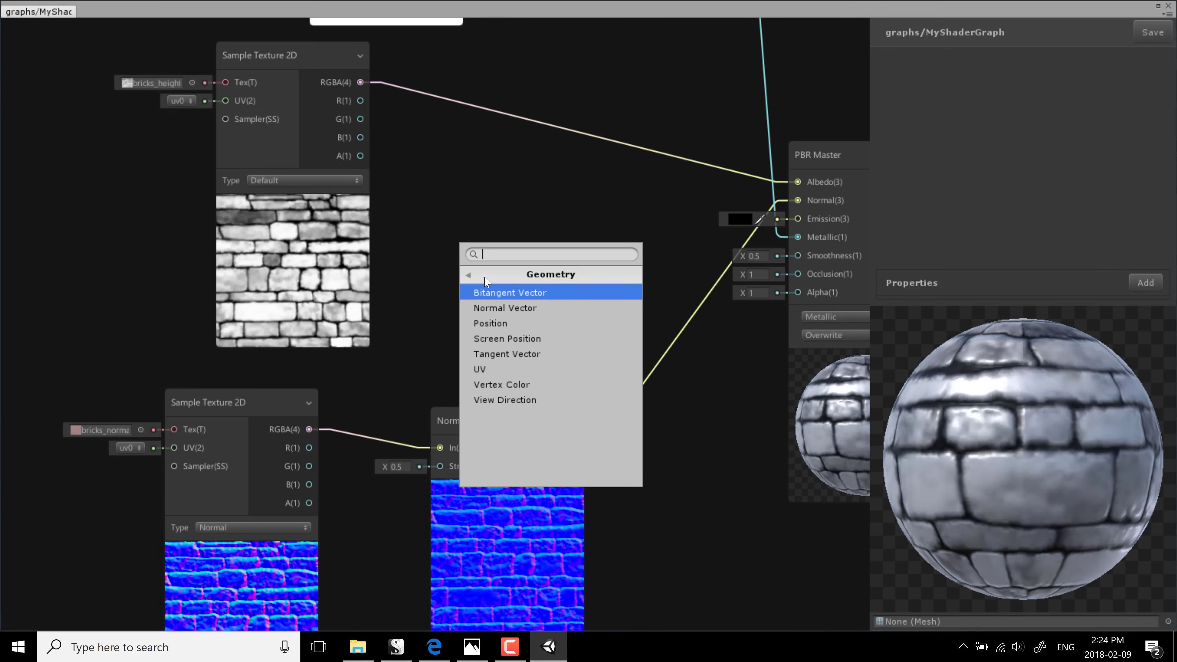
click(468, 275)
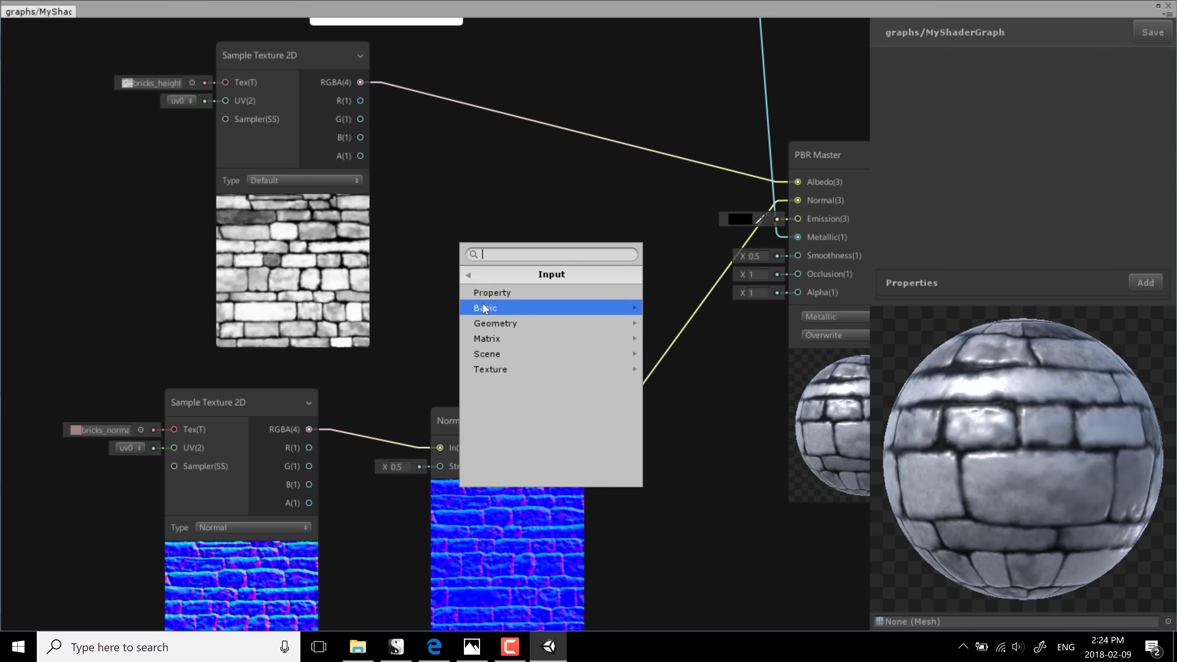
click(483, 306)
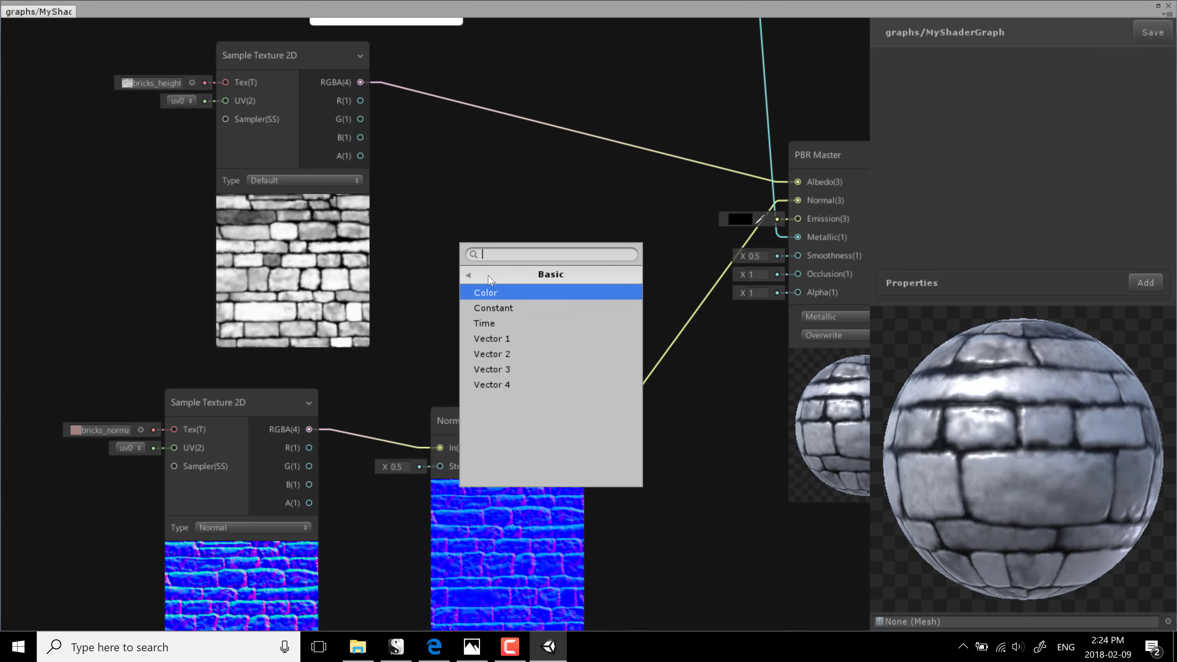
click(468, 275)
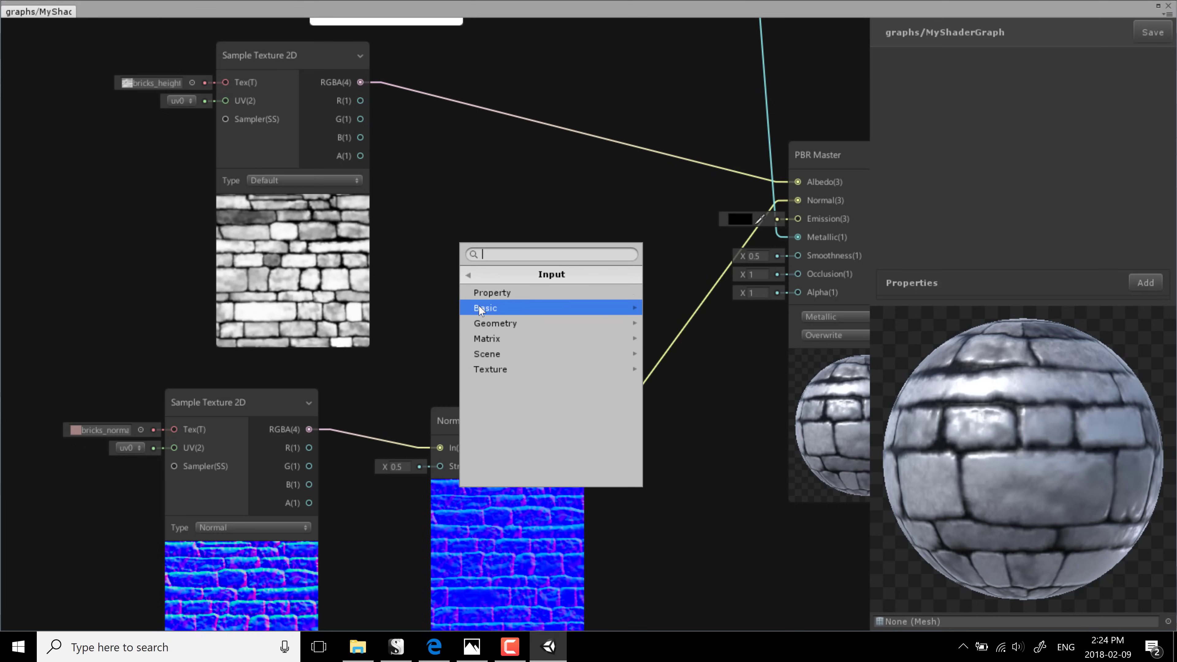
click(468, 274)
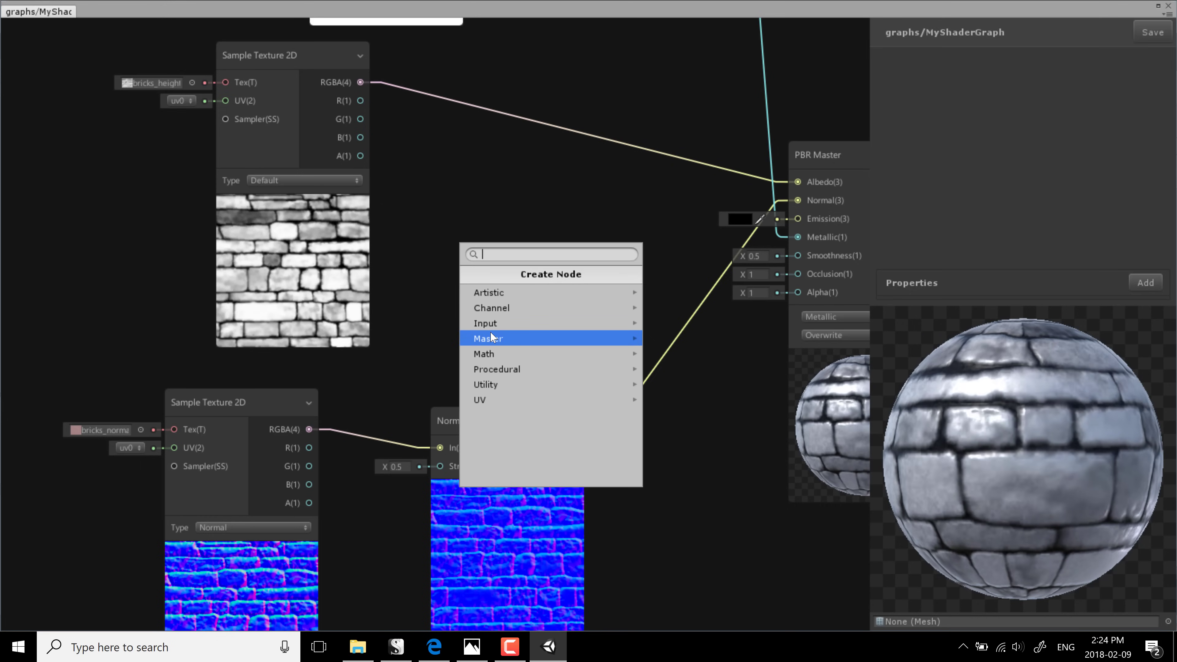
Step: Examine the Master, Math, Utility and UV node categories and close the node list without adding a node
click(490, 338)
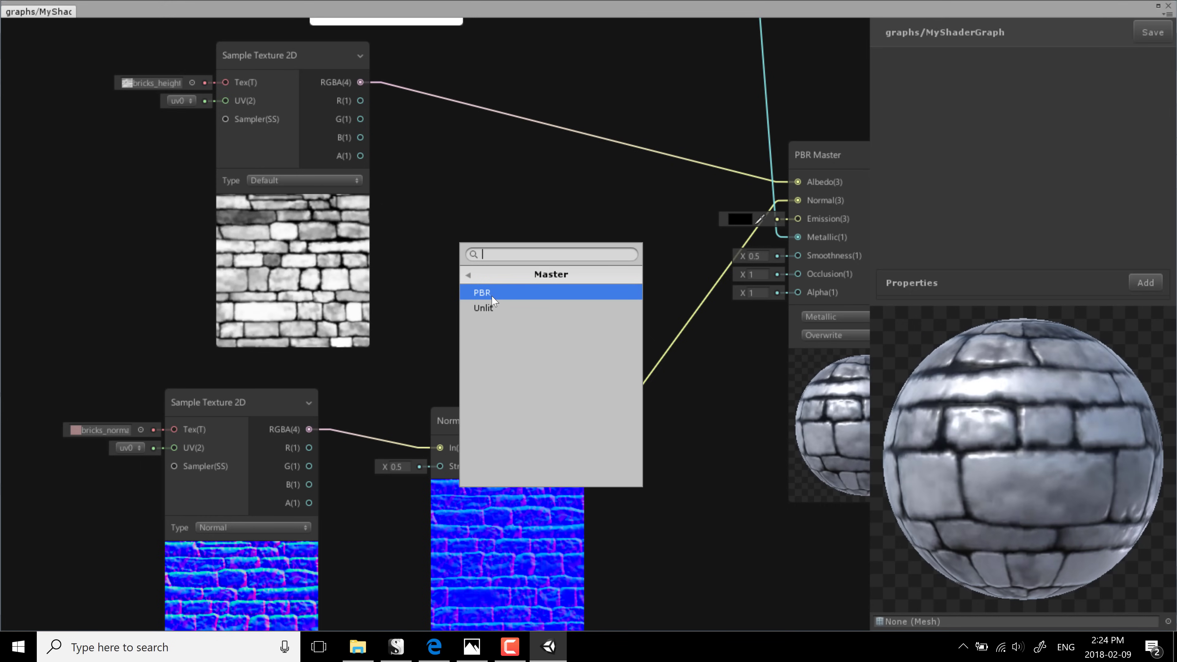
click(472, 276)
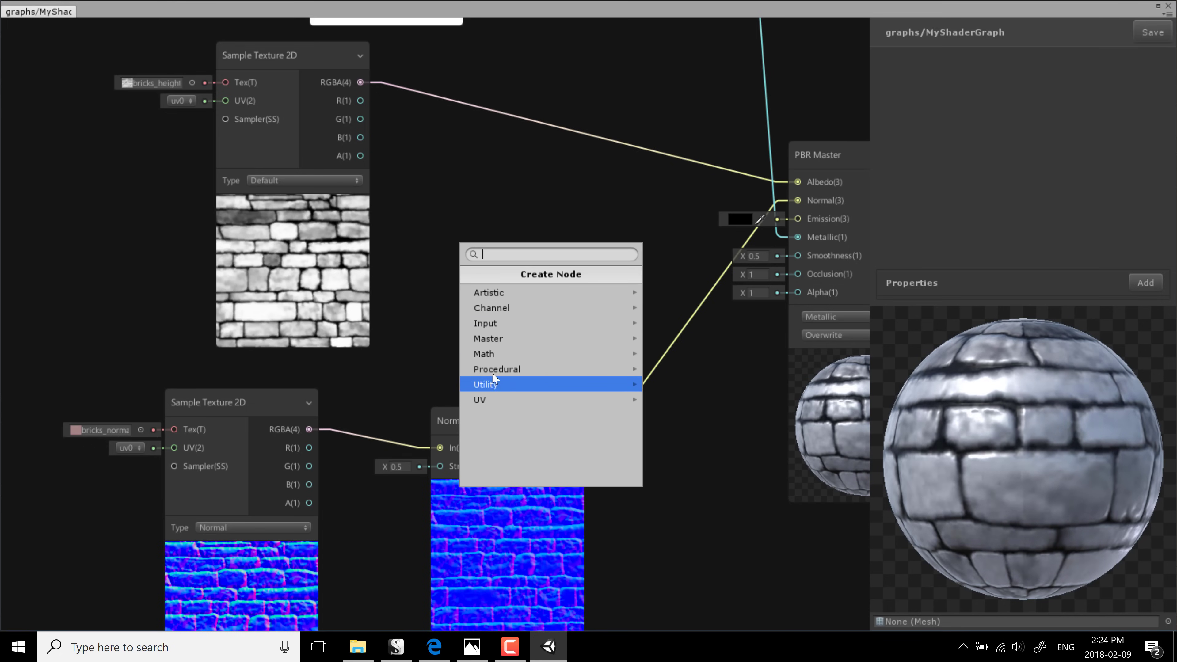
click(484, 355)
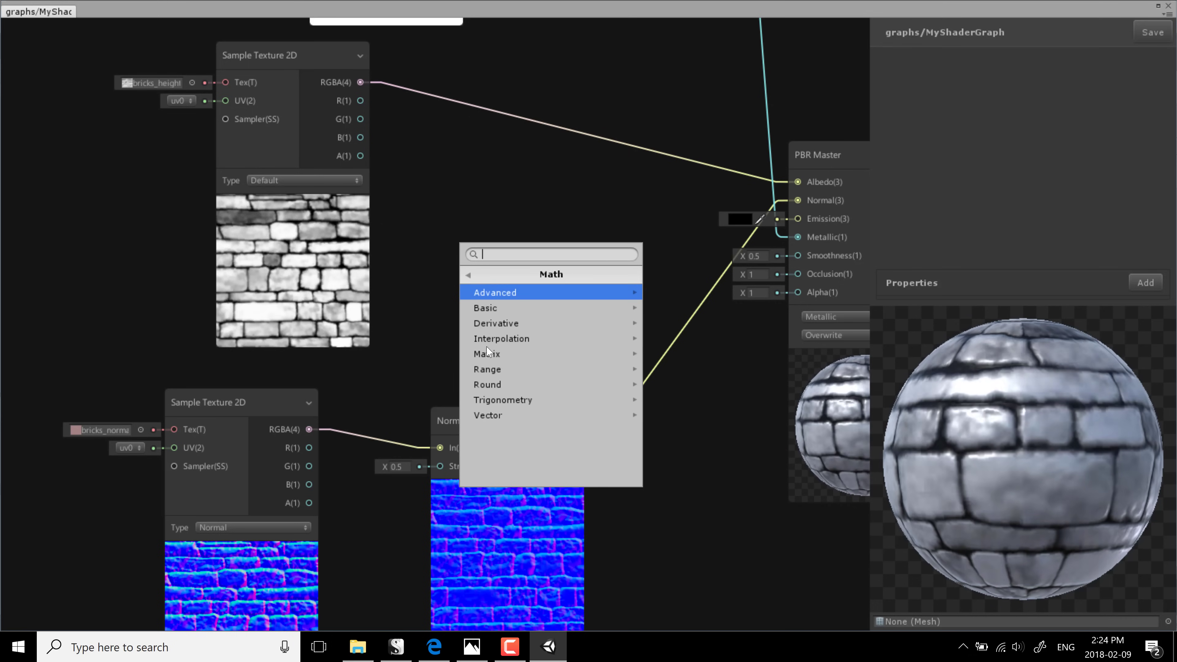
key(Left)
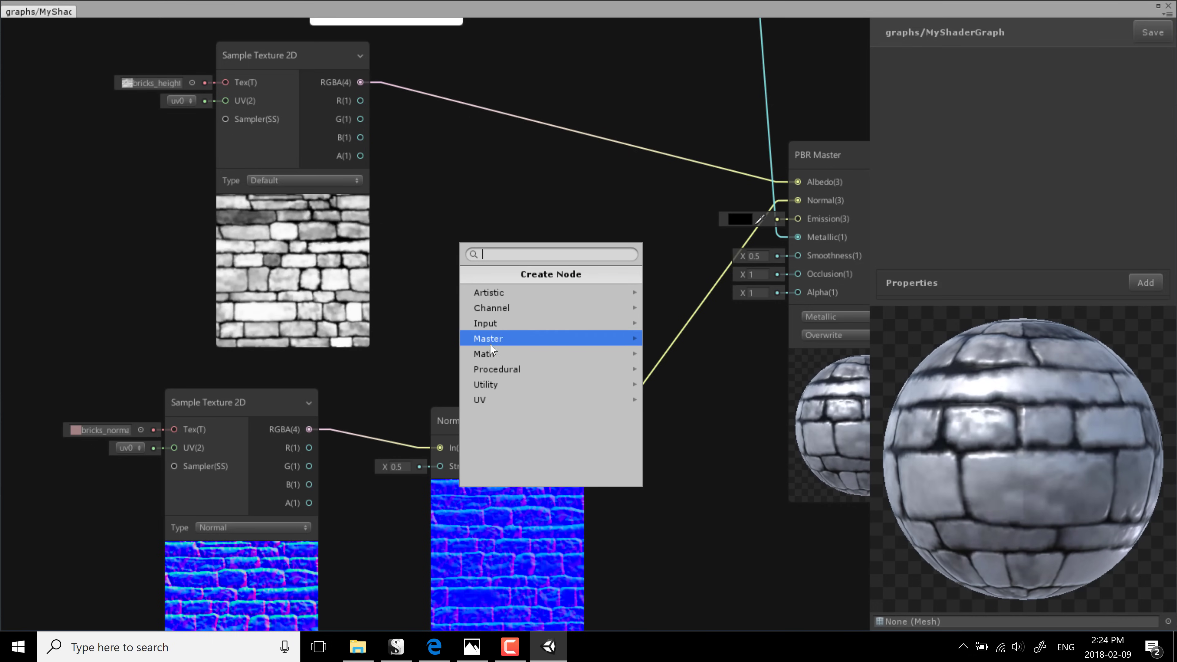
click(496, 382)
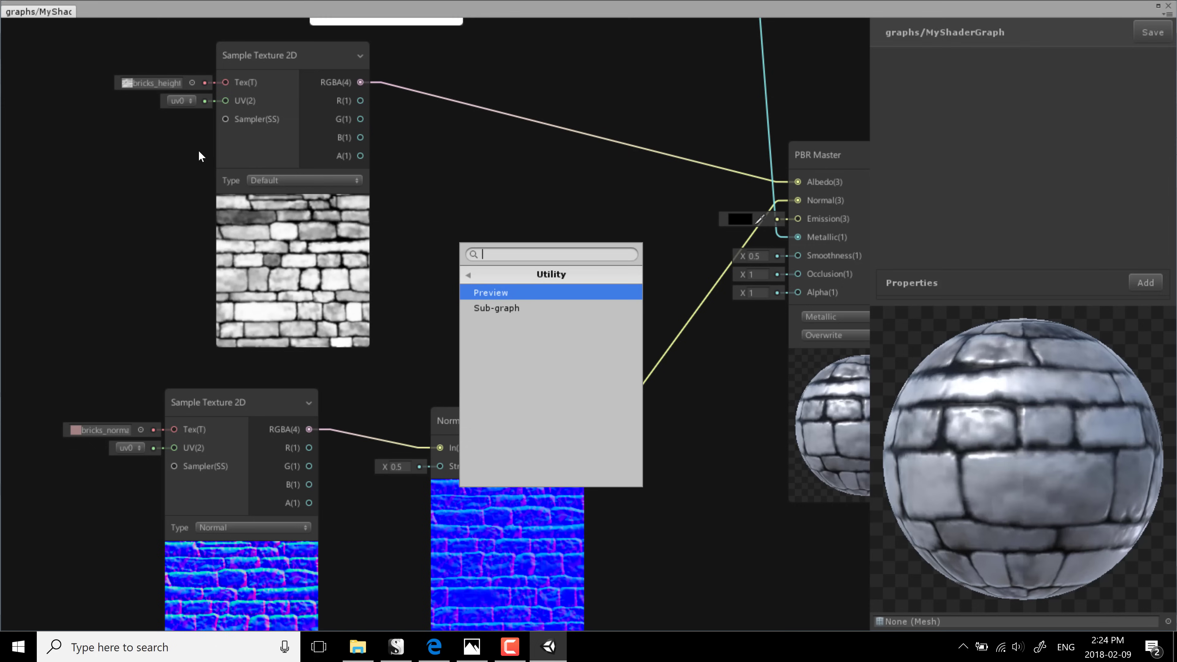
key(Down)
key(Up)
key(Left)
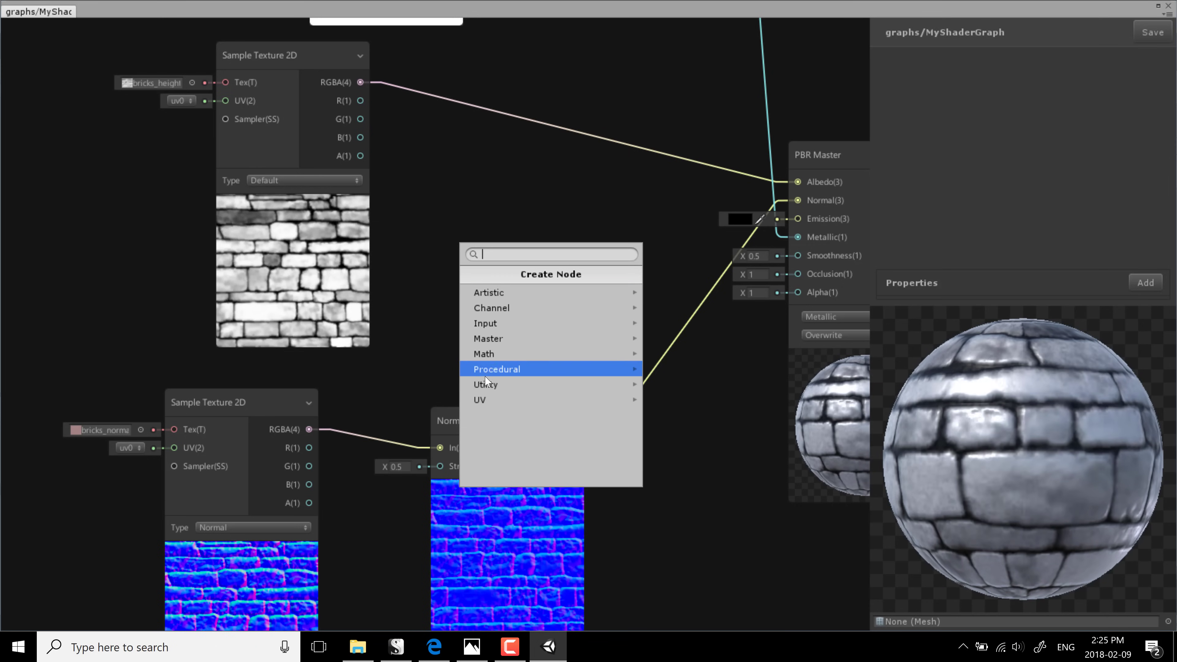
click(492, 395)
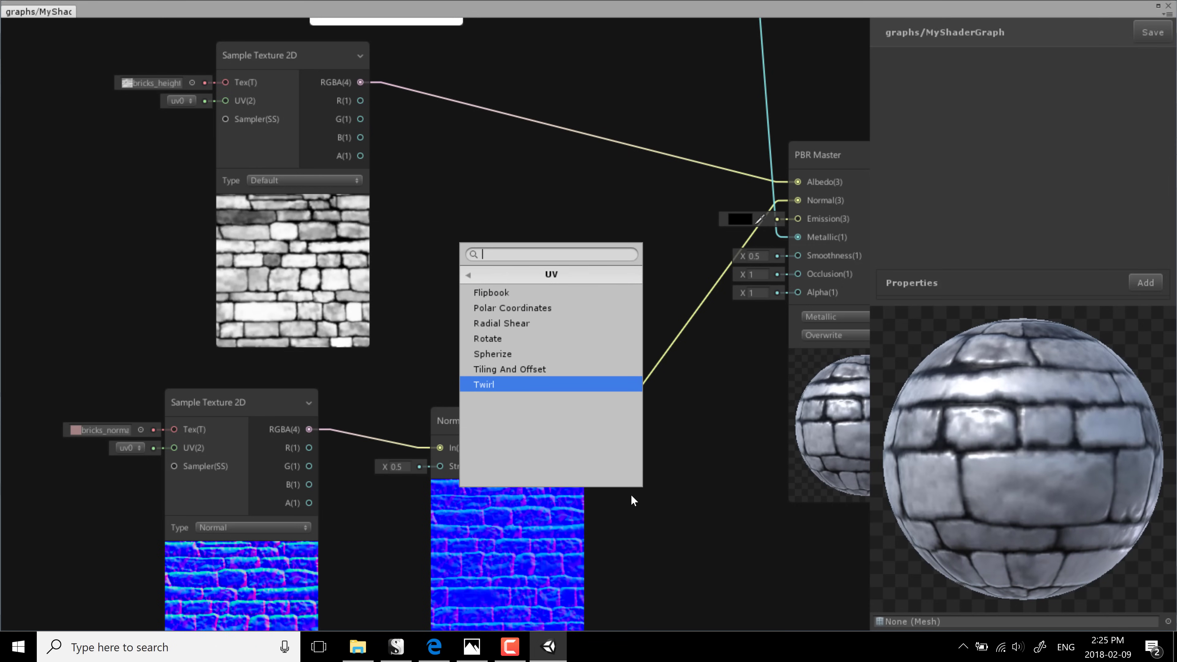
key(Escape)
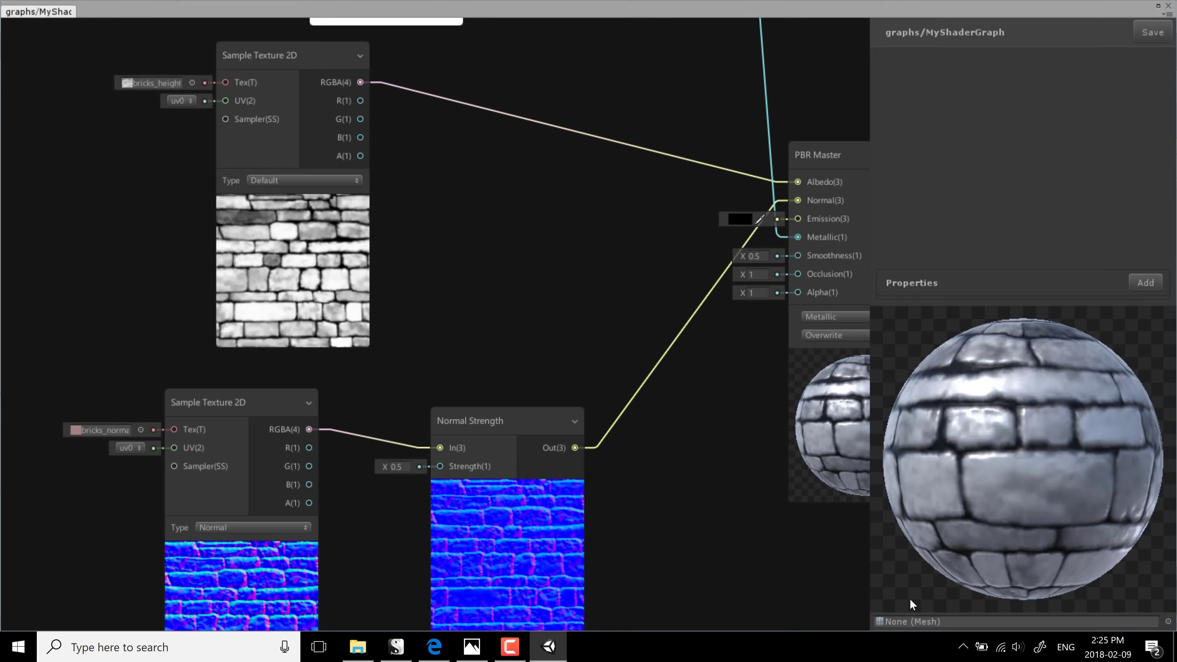
Step: Set the shader preview mesh to Cube and rotate it to show its top and two sides
click(900, 624)
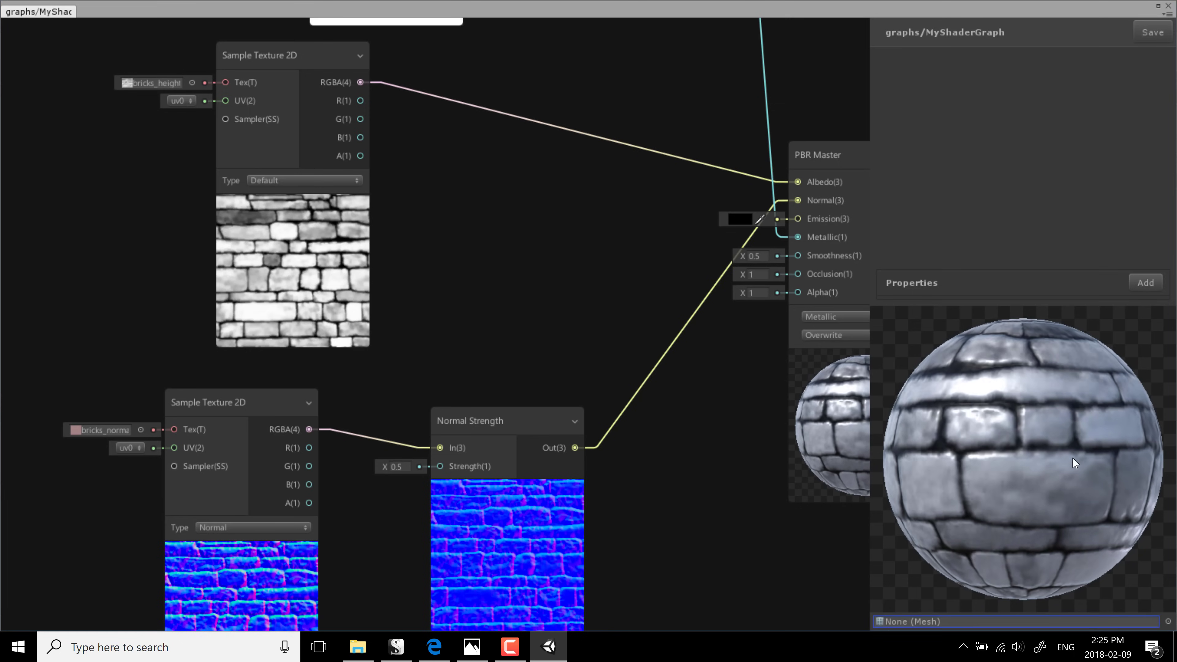
drag(1072, 457, 1074, 577)
click(1168, 621)
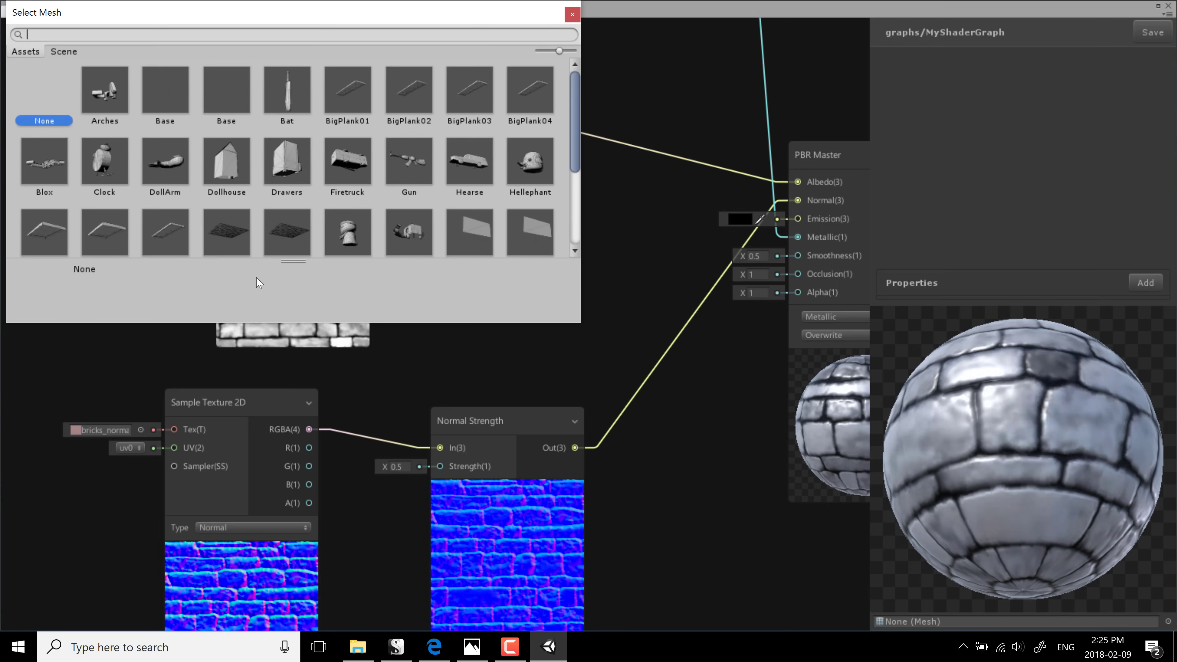
scroll(330, 236, down, 2)
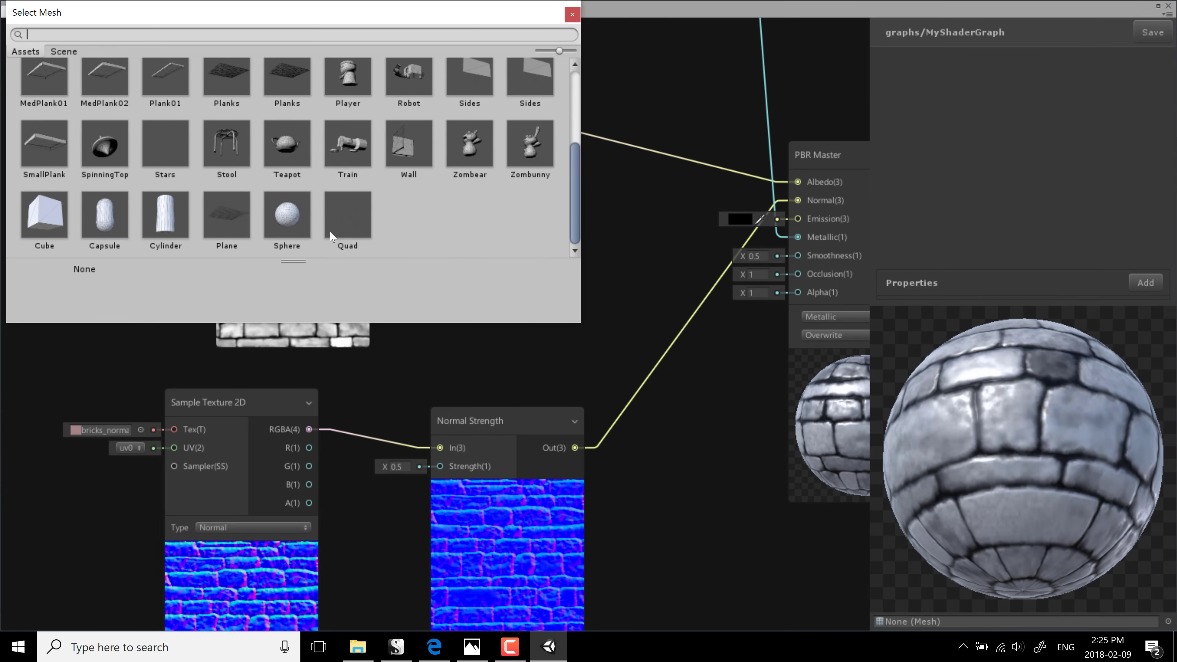
click(44, 215)
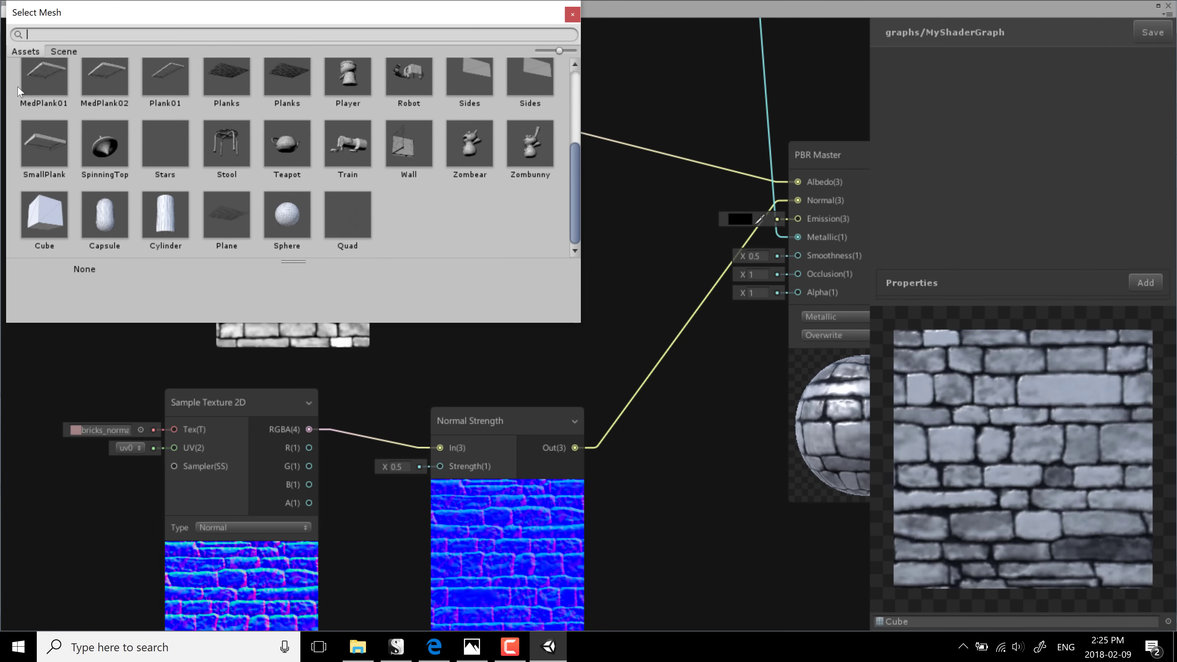
drag(913, 424, 1047, 510)
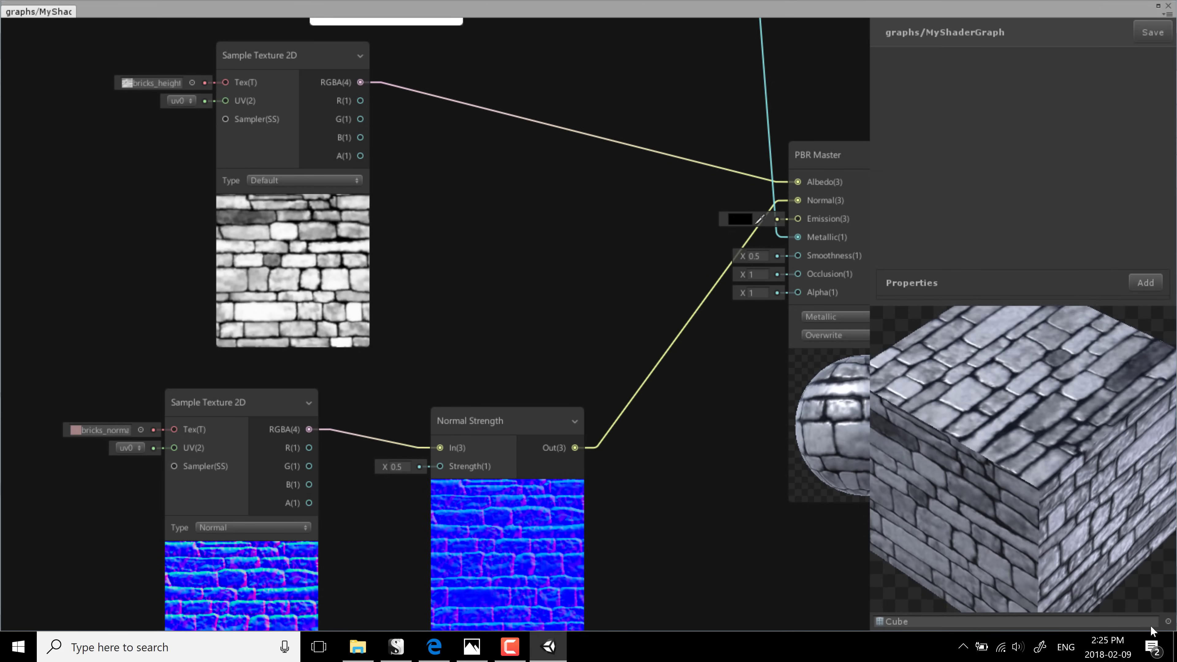
Step: Change the shader preview mesh to Train and rotate the model
click(1168, 622)
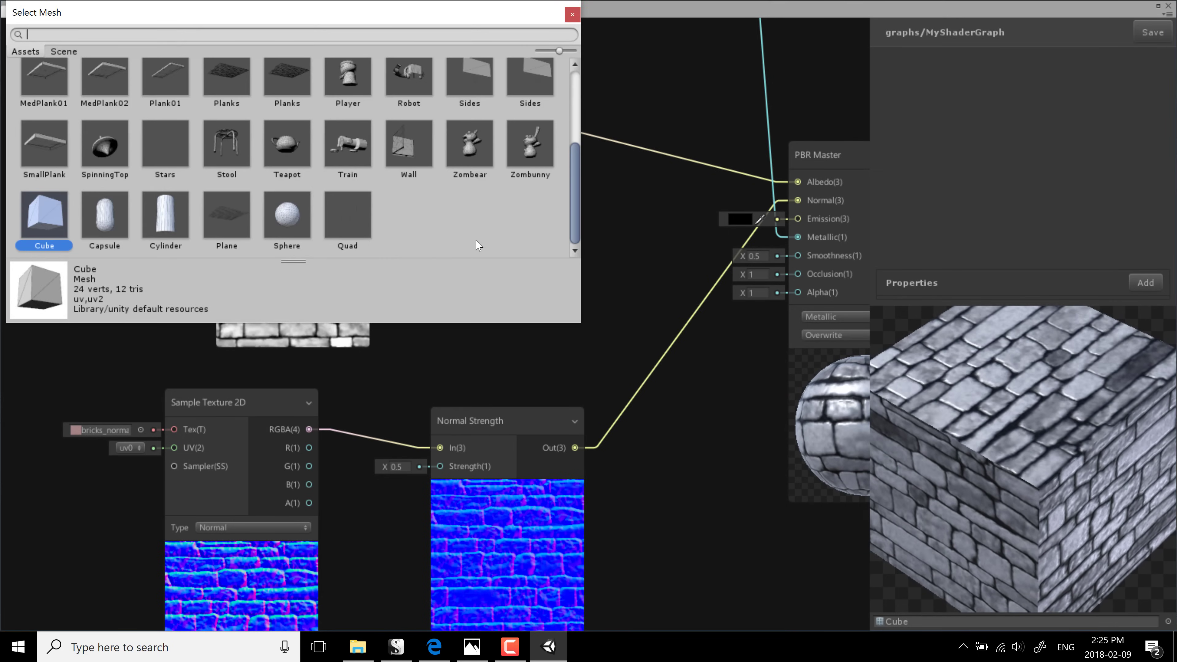
click(347, 153)
drag(982, 440, 1031, 442)
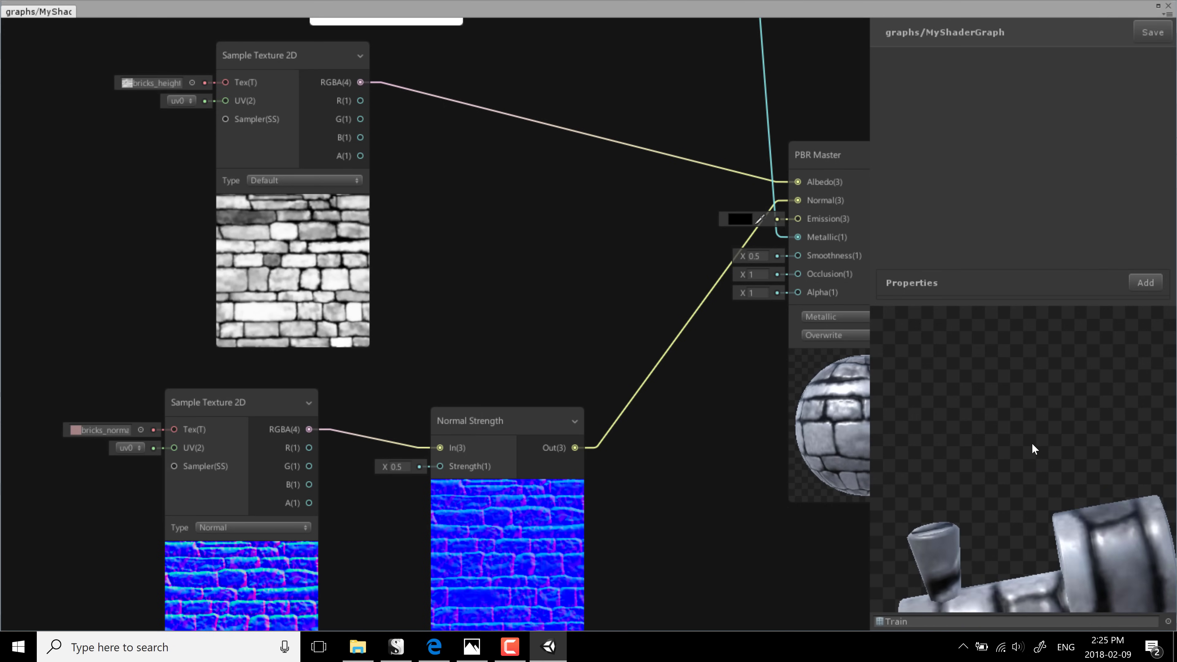
Step: Change the shader preview mesh to Teapot and rotate it to a side view
click(1168, 622)
click(296, 157)
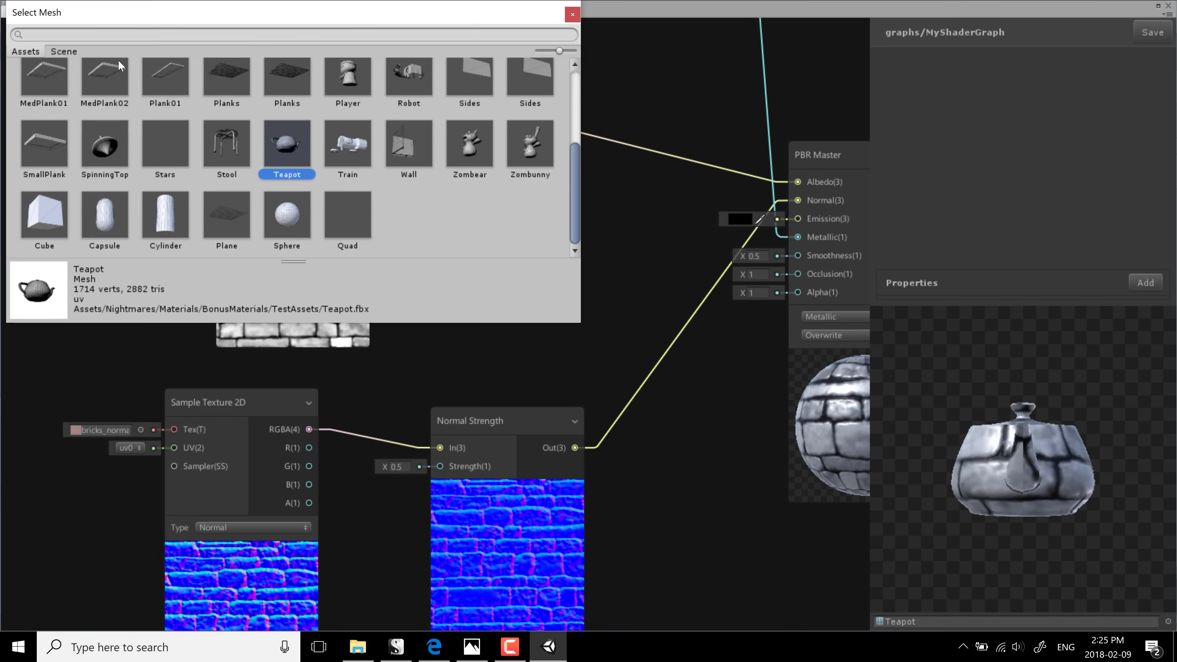
drag(1045, 539, 409, 202)
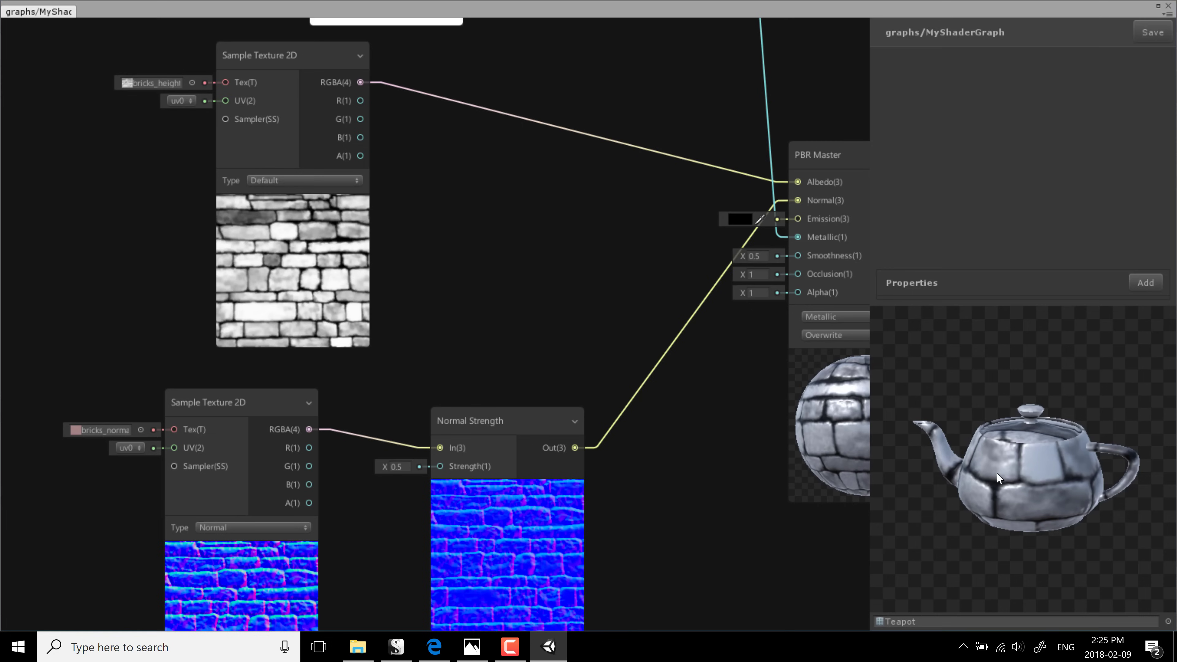
Step: Review the property types that can be added to the graph and close the list without adding one
click(1149, 284)
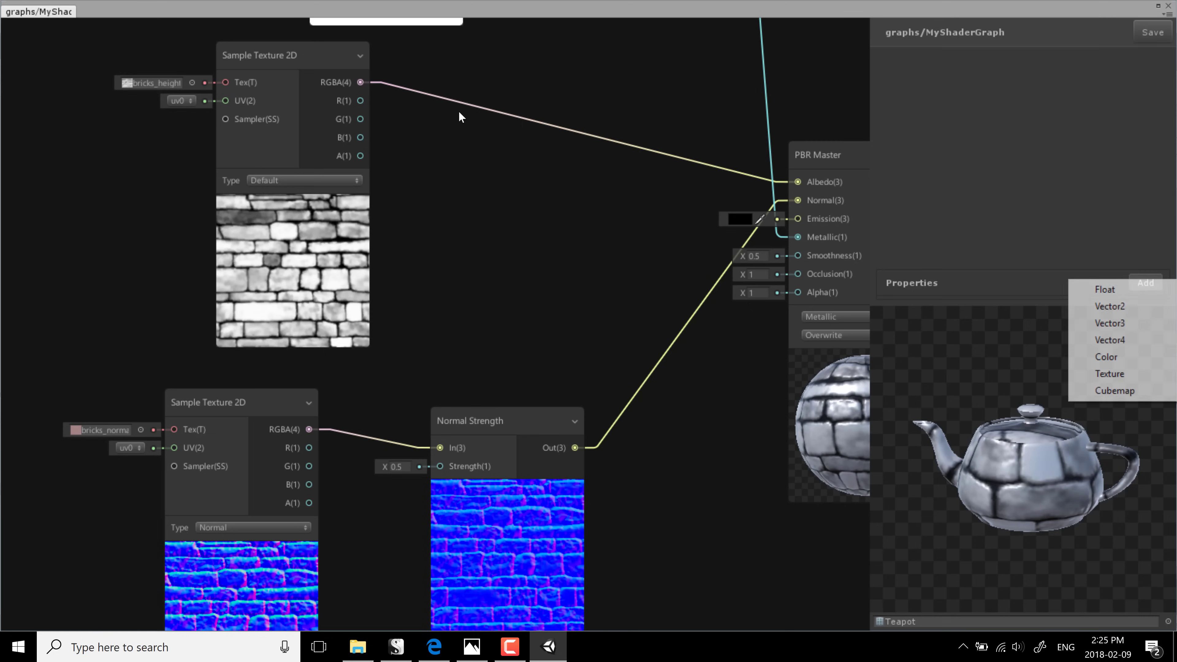
click(1025, 229)
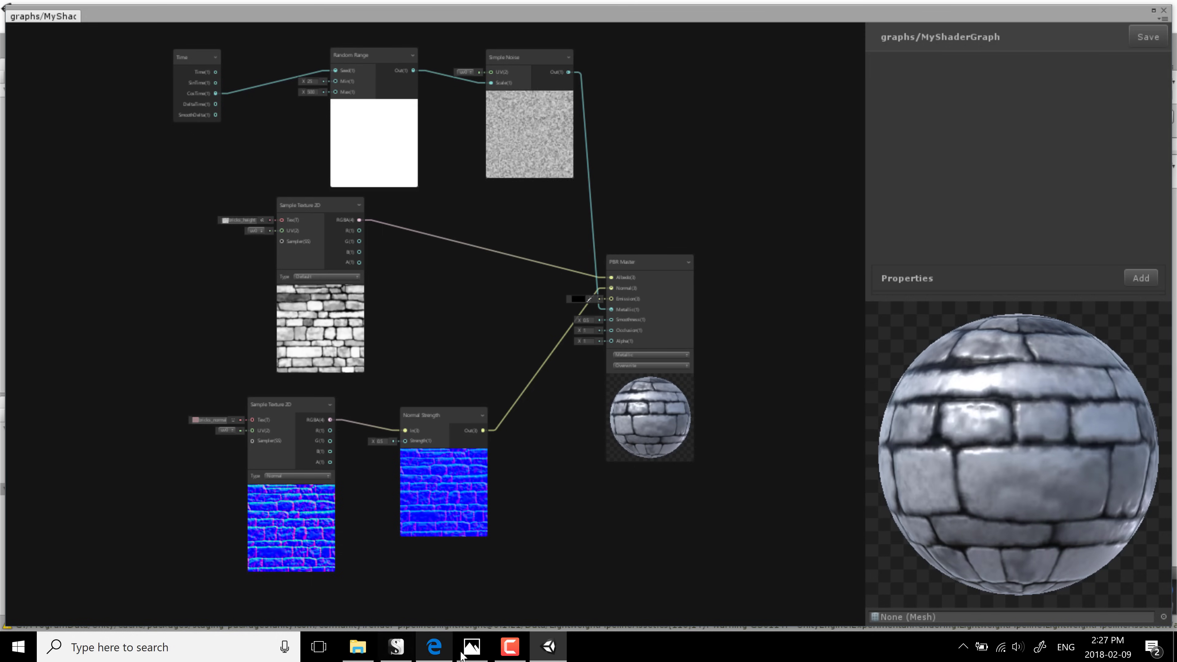
Step: Switch to Edge to view the Unity forum's Shader Graph feedback thread and return to the graph in Unity
click(434, 646)
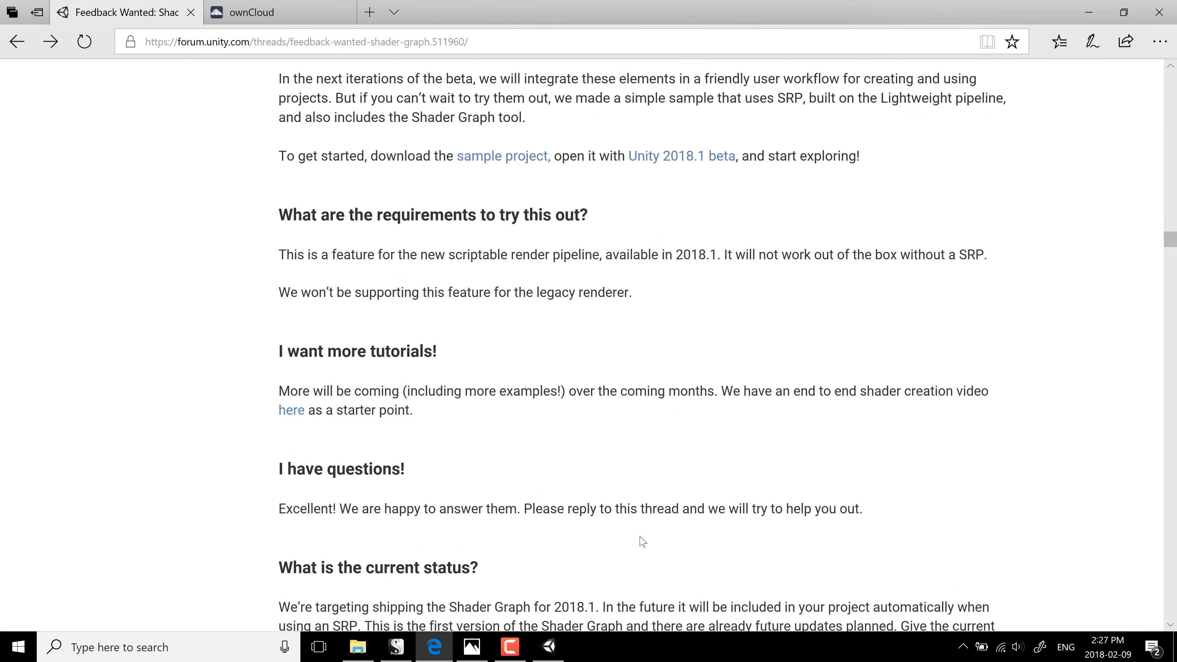
click(551, 647)
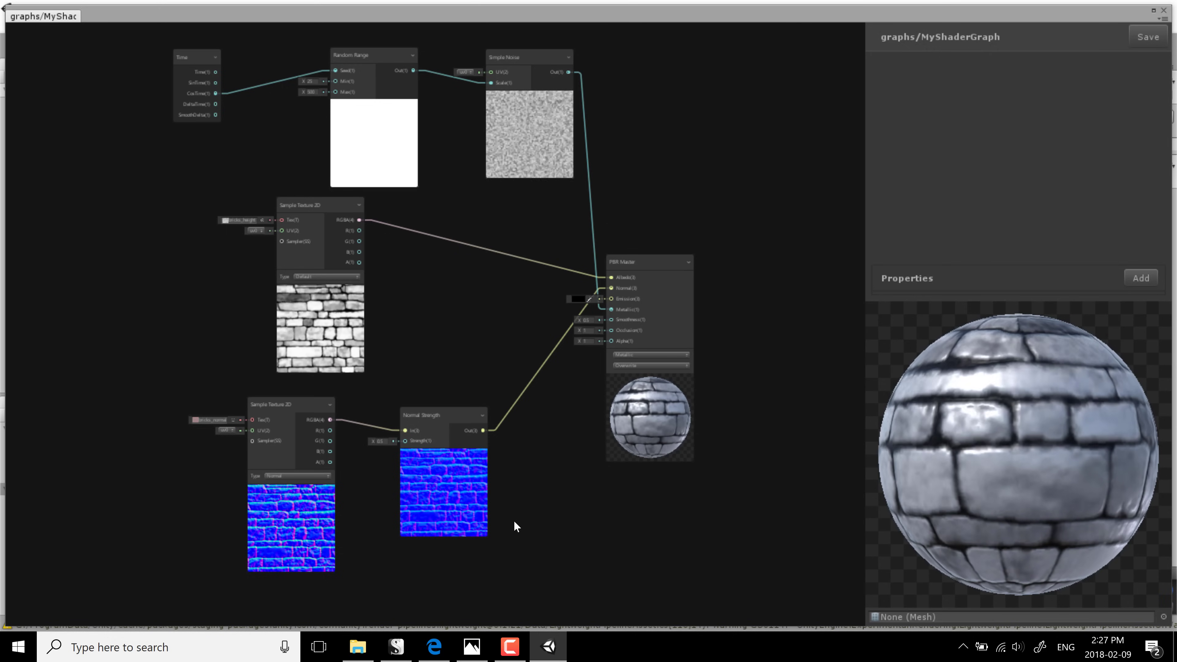
mouse_move(410, 650)
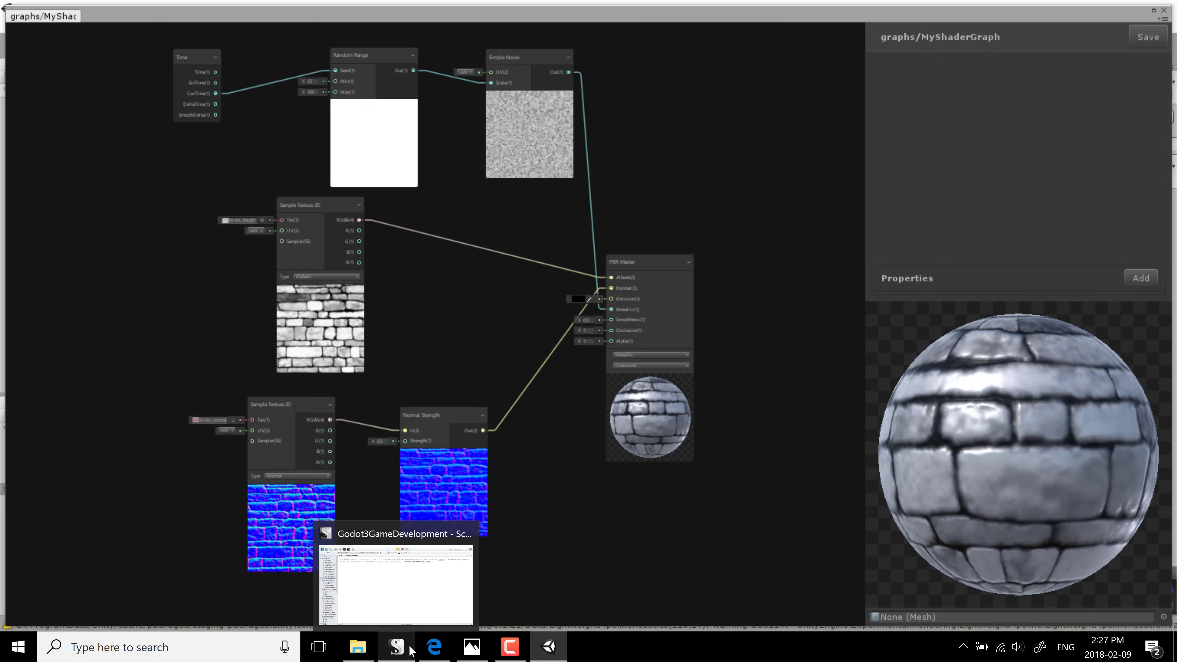